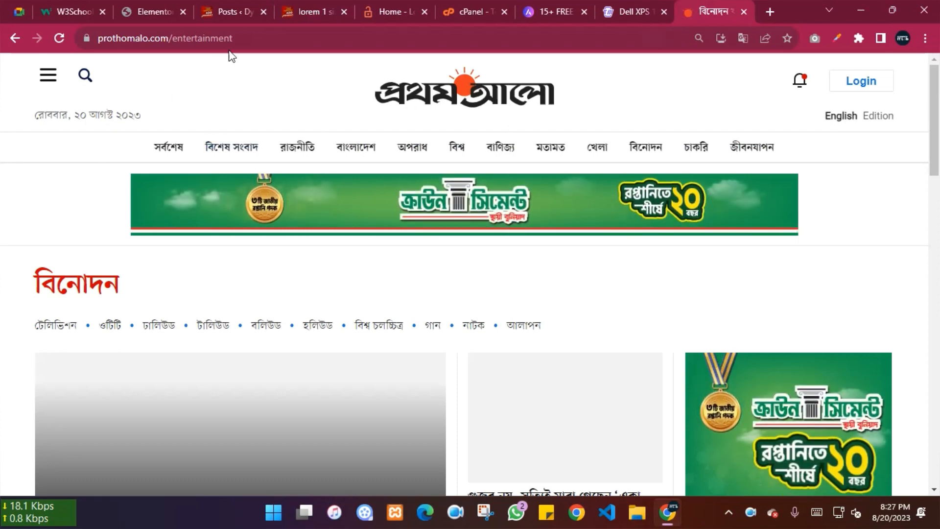
Step: Examine the layout of the Prothom Alo entertainment category page, dismissing the advertisement banner covering the stories
{"action": "scroll", "coordinate": [11, 253], "scroll_direction": "down", "scroll_amount": 9}
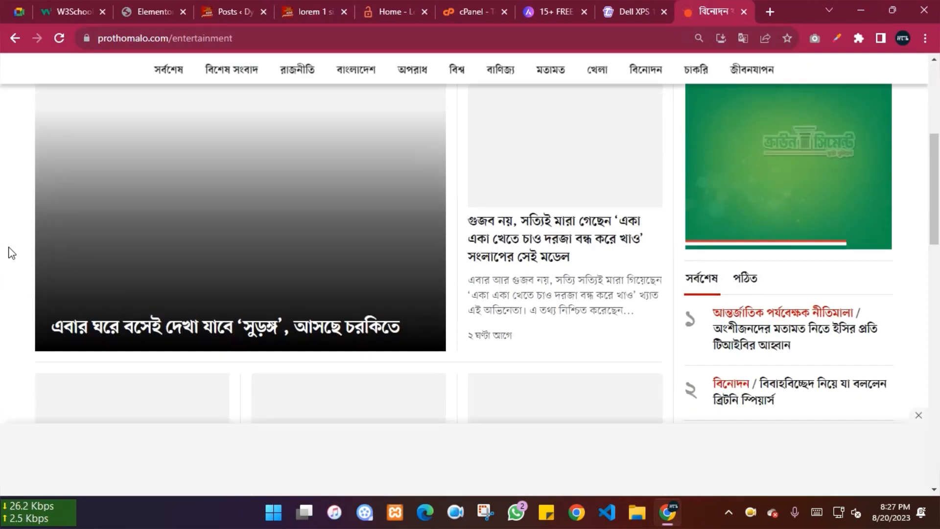
{"action": "scroll", "coordinate": [12, 253], "scroll_direction": "up", "scroll_amount": 4}
{"action": "scroll", "coordinate": [435, 284], "scroll_direction": "down", "scroll_amount": 6}
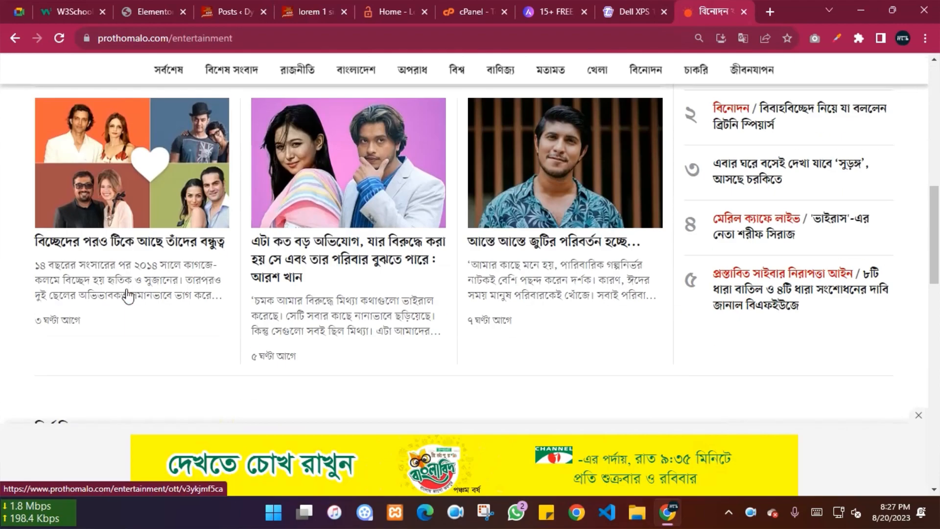
{"action": "scroll", "coordinate": [4, 300], "scroll_direction": "down", "scroll_amount": 14}
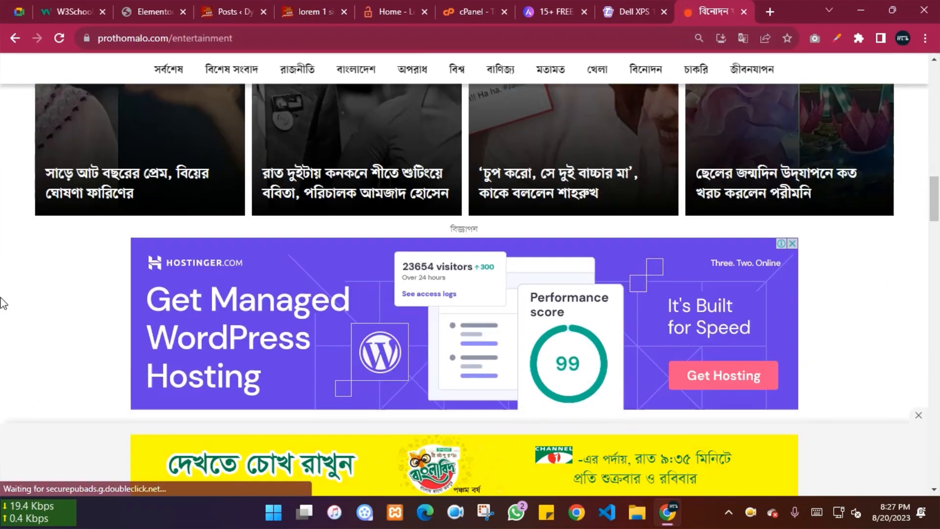
{"action": "scroll", "coordinate": [4, 301], "scroll_direction": "down", "scroll_amount": 4}
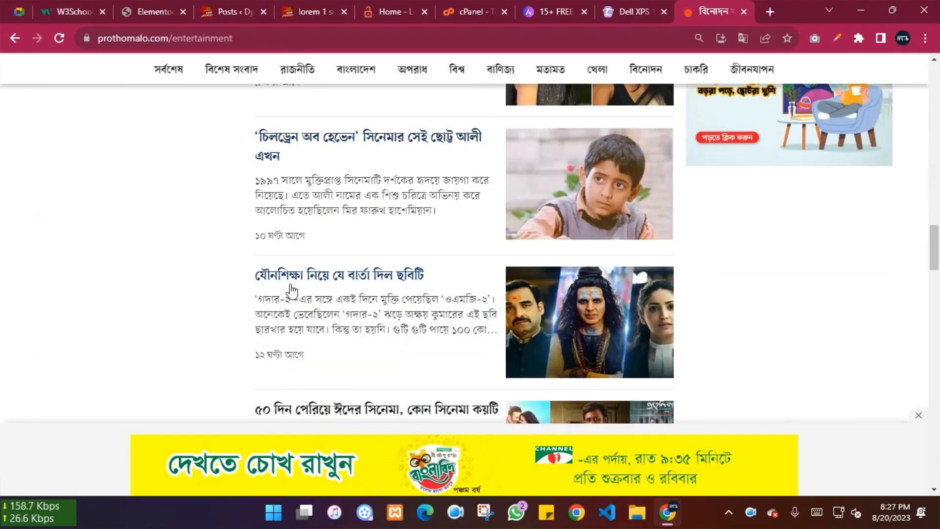
{"action": "scroll", "coordinate": [30, 292], "scroll_direction": "down", "scroll_amount": 5}
{"action": "scroll", "coordinate": [30, 291], "scroll_direction": "down", "scroll_amount": 5}
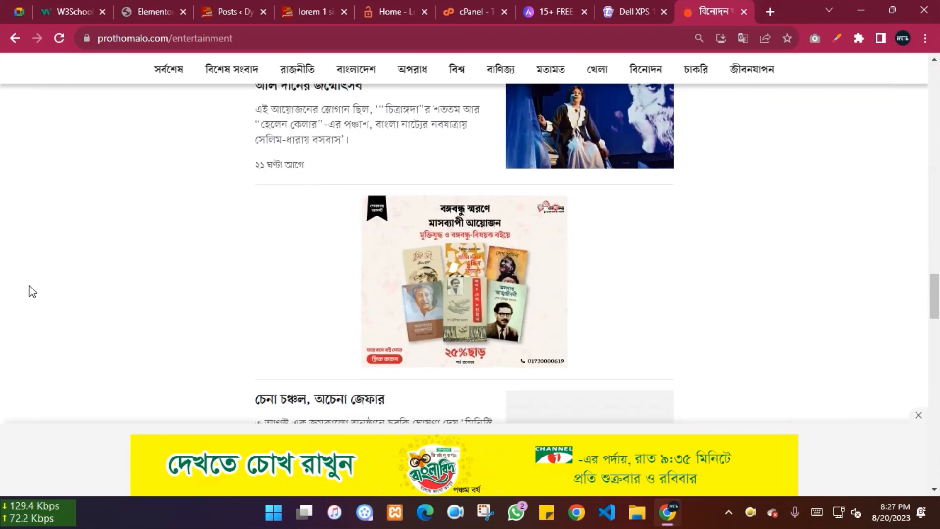
{"action": "scroll", "coordinate": [30, 289], "scroll_direction": "down", "scroll_amount": 4}
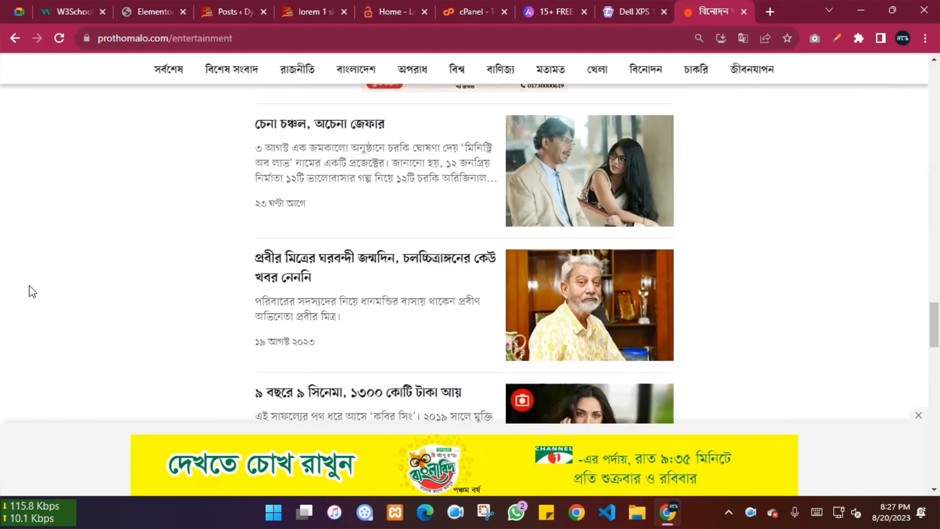
{"action": "left_click", "coordinate": [919, 416]}
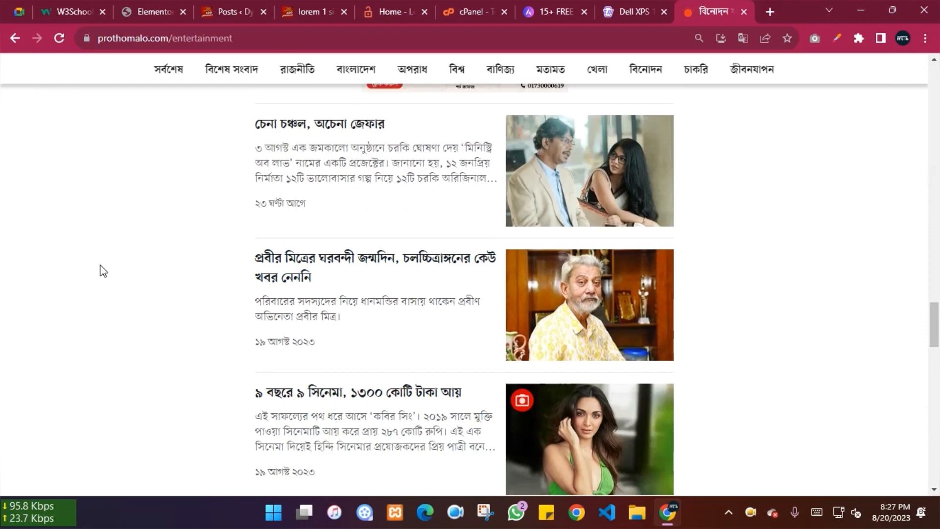
{"action": "scroll", "coordinate": [103, 270], "scroll_direction": "down", "scroll_amount": 5}
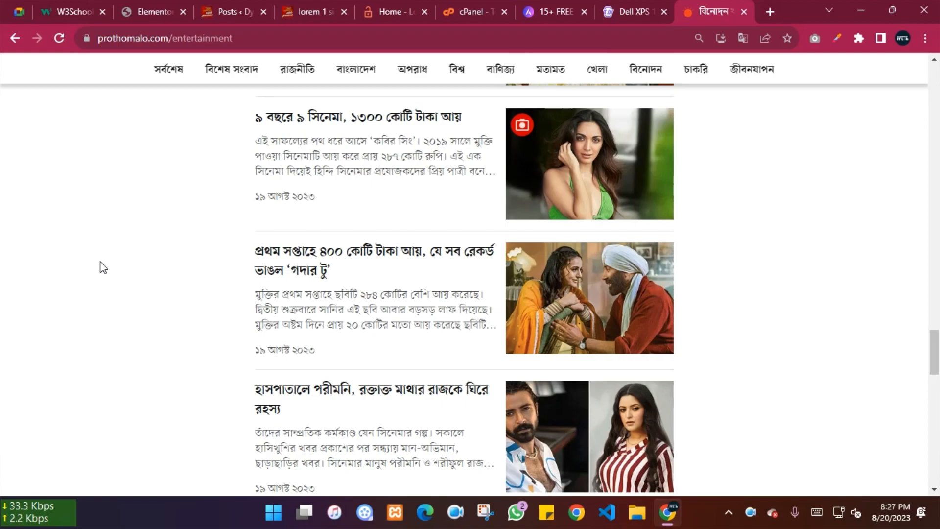
Step: Examine the TechWire demo's Gadget category page, including its title, post list and sidebar
{"action": "key", "text": "ctrl+shift+Tab"}
{"action": "scroll", "coordinate": [3, 263], "scroll_direction": "up", "scroll_amount": 20}
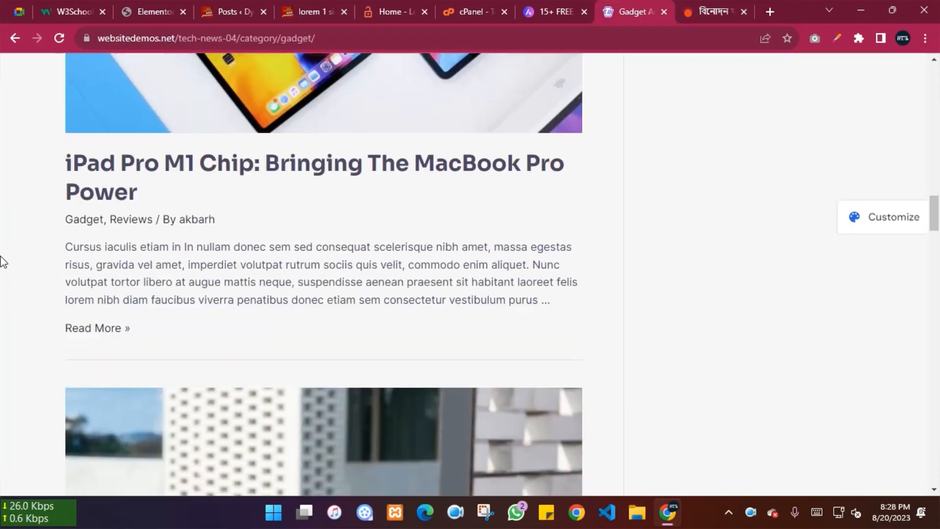
{"action": "scroll", "coordinate": [2, 260], "scroll_direction": "up", "scroll_amount": 6}
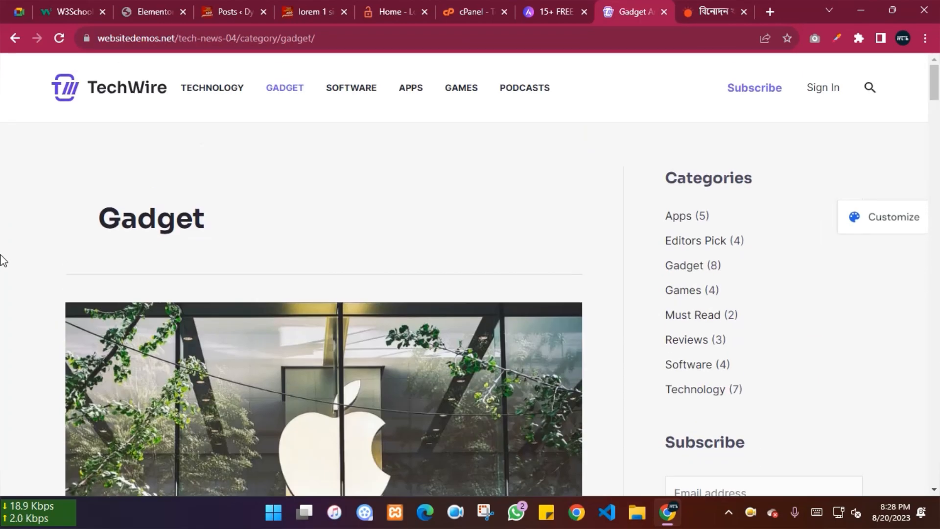
{"action": "scroll", "coordinate": [72, 221], "scroll_direction": "down", "scroll_amount": 10}
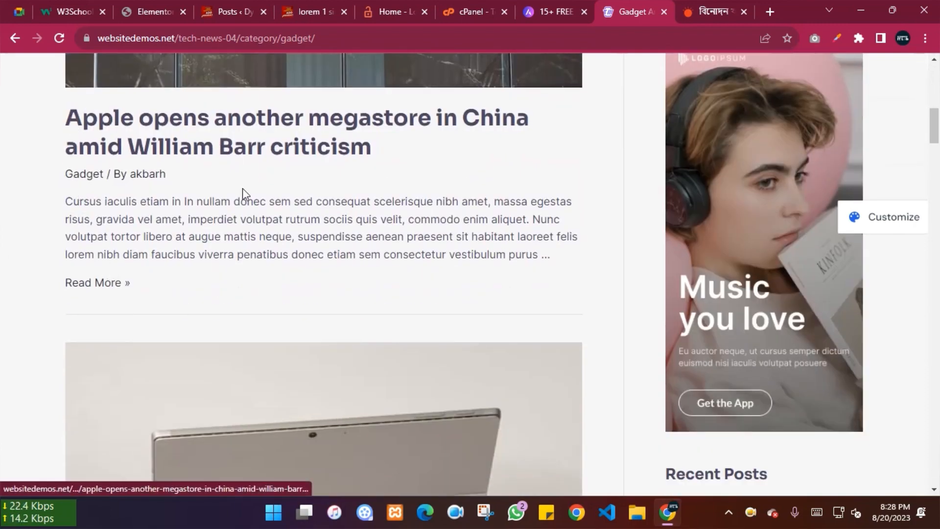
{"action": "scroll", "coordinate": [116, 326], "scroll_direction": "down", "scroll_amount": 15}
{"action": "scroll", "coordinate": [116, 325], "scroll_direction": "down", "scroll_amount": 8}
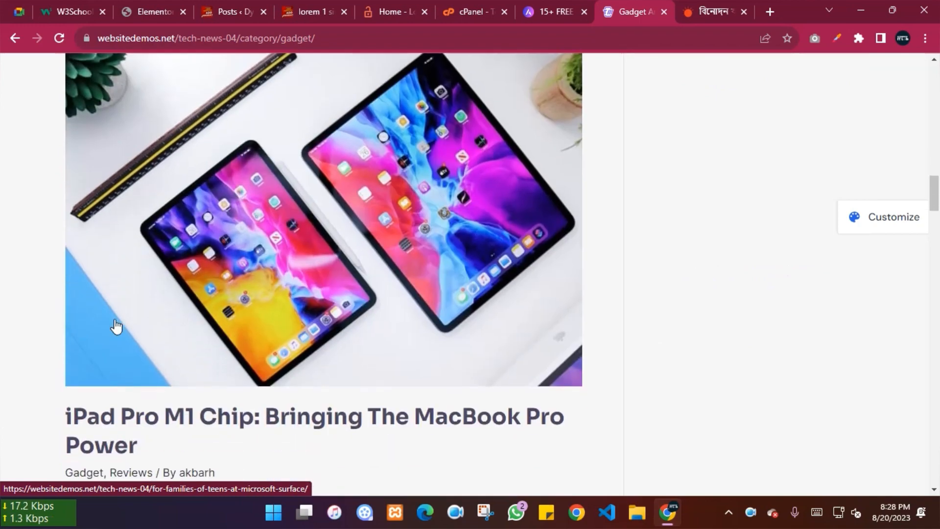
{"action": "scroll", "coordinate": [115, 319], "scroll_direction": "down", "scroll_amount": 8}
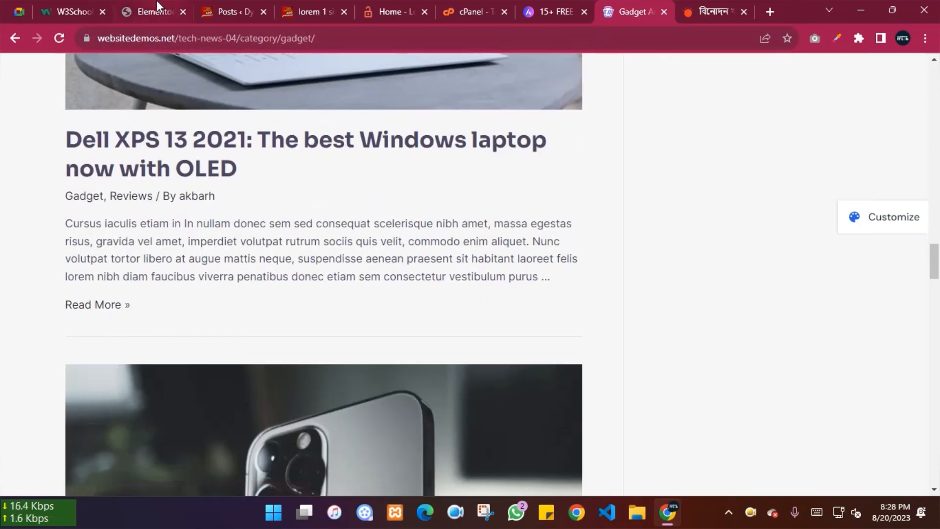
Step: Open the Elementor Theme Builder from the WordPress dashboard's posts page
{"action": "left_click", "coordinate": [291, 1]}
{"action": "left_click", "coordinate": [148, 1]}
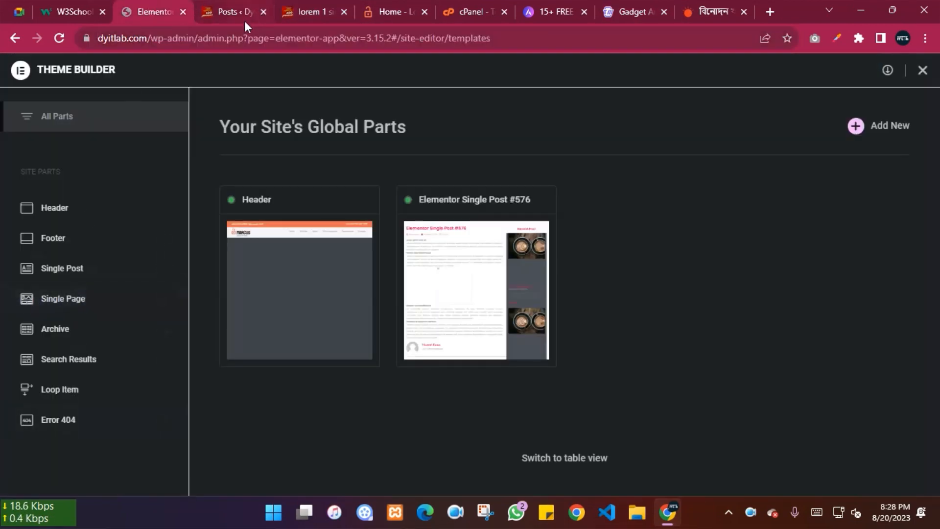
{"action": "left_click", "coordinate": [318, 5]}
{"action": "left_click", "coordinate": [230, 3]}
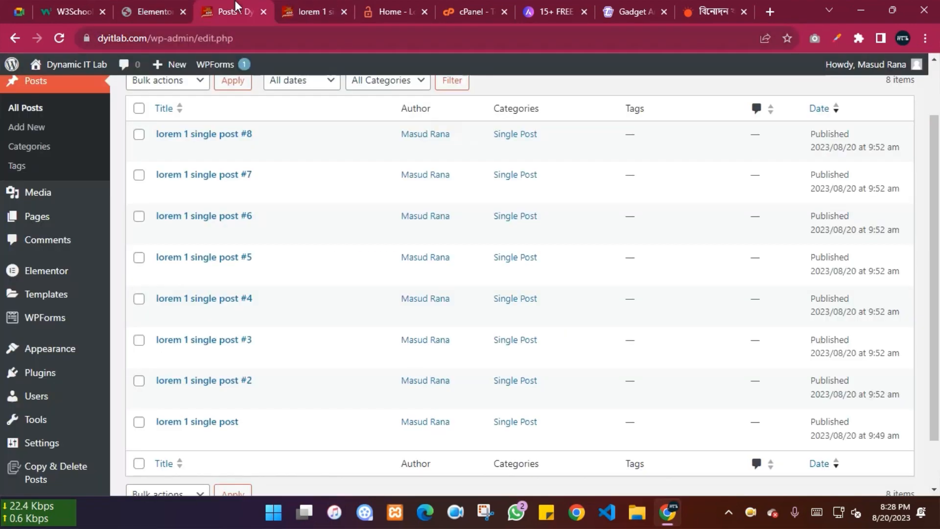
{"action": "mouse_move", "coordinate": [60, 320]}
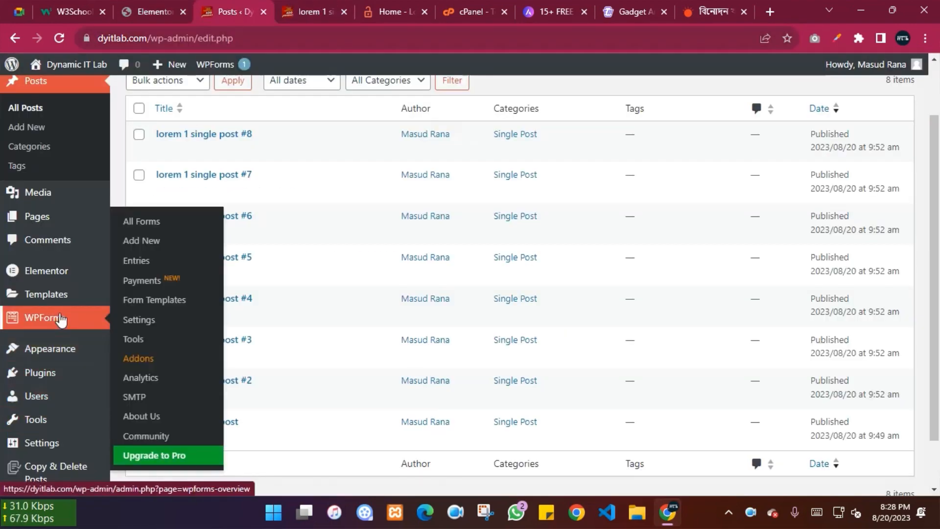
{"action": "mouse_move", "coordinate": [51, 303]}
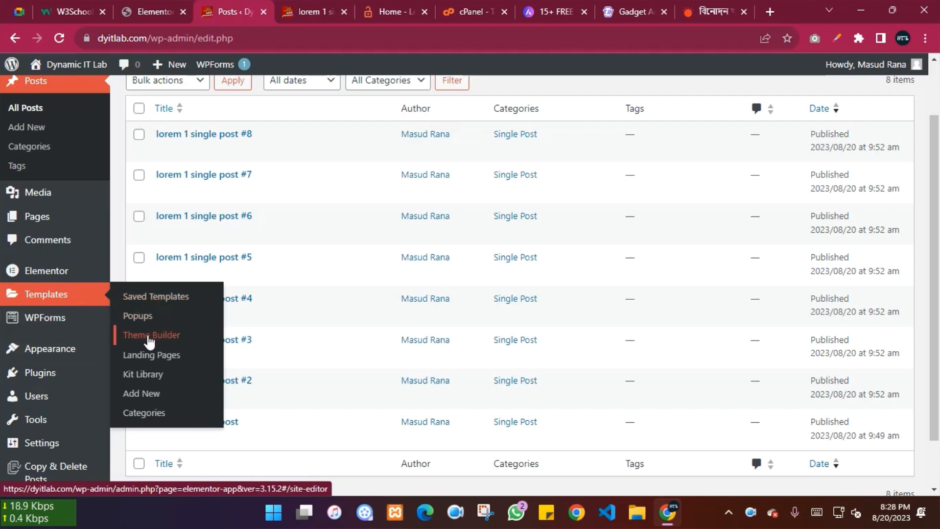
{"action": "left_click", "coordinate": [150, 337]}
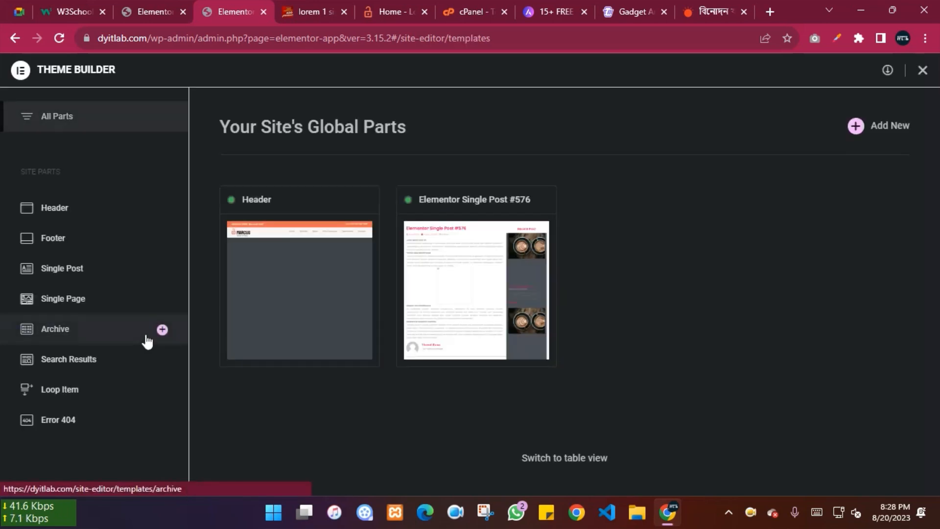
Step: Create a new Single Page template in the Theme Builder and dismiss the block library
{"action": "left_click", "coordinate": [83, 299]}
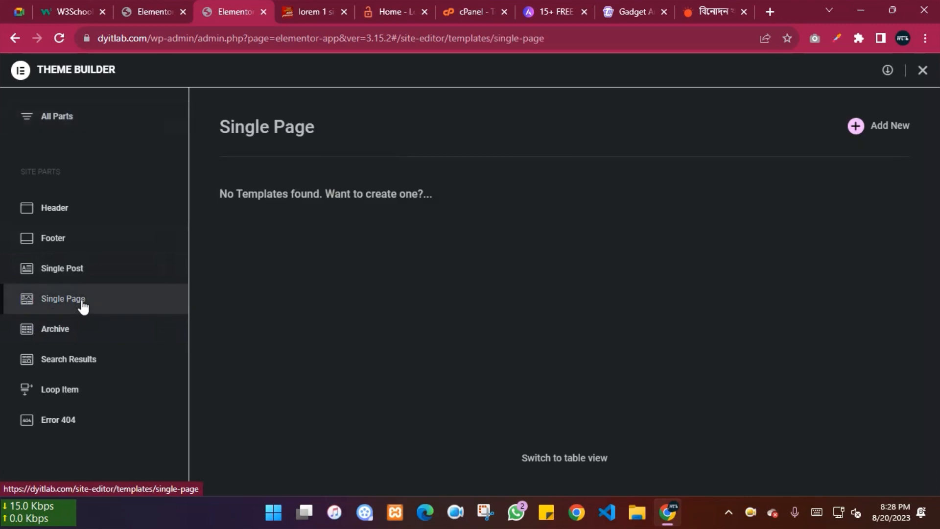
{"action": "left_click", "coordinate": [879, 127]}
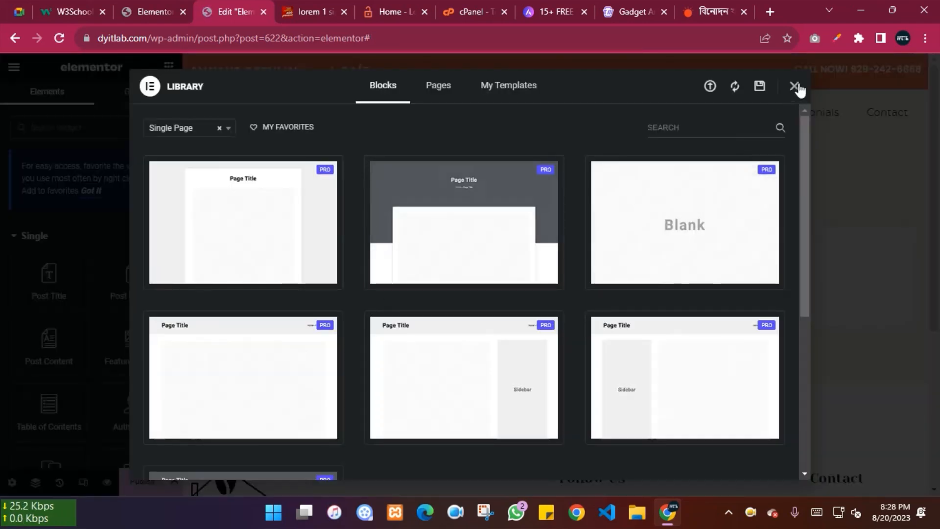
{"action": "left_click", "coordinate": [795, 87]}
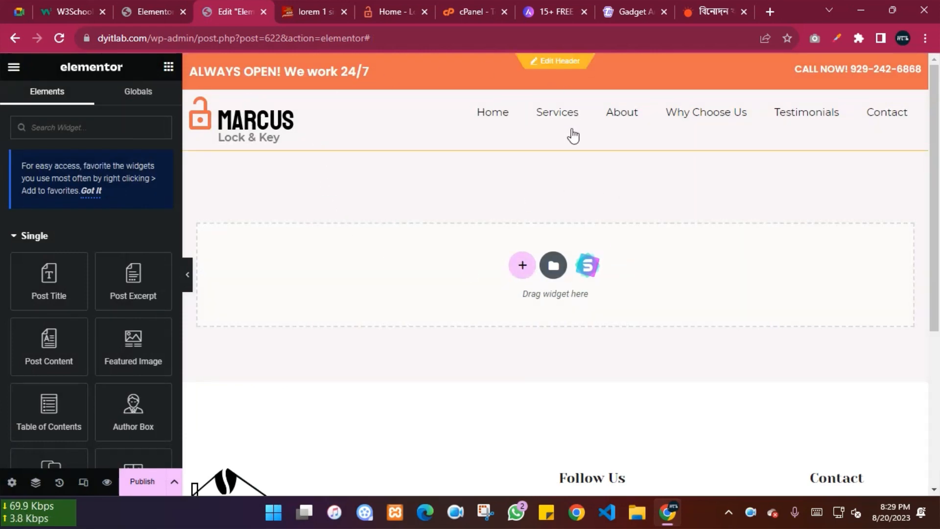
Step: Open the structure choices for a new section in the empty area between the template's header and footer
{"action": "scroll", "coordinate": [430, 372], "scroll_direction": "down", "scroll_amount": 5}
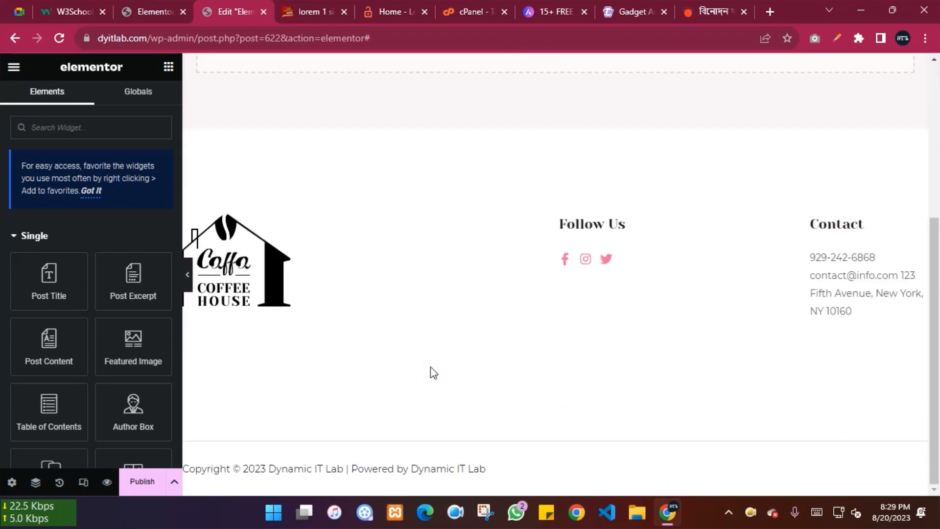
{"action": "scroll", "coordinate": [562, 355], "scroll_direction": "up", "scroll_amount": 5}
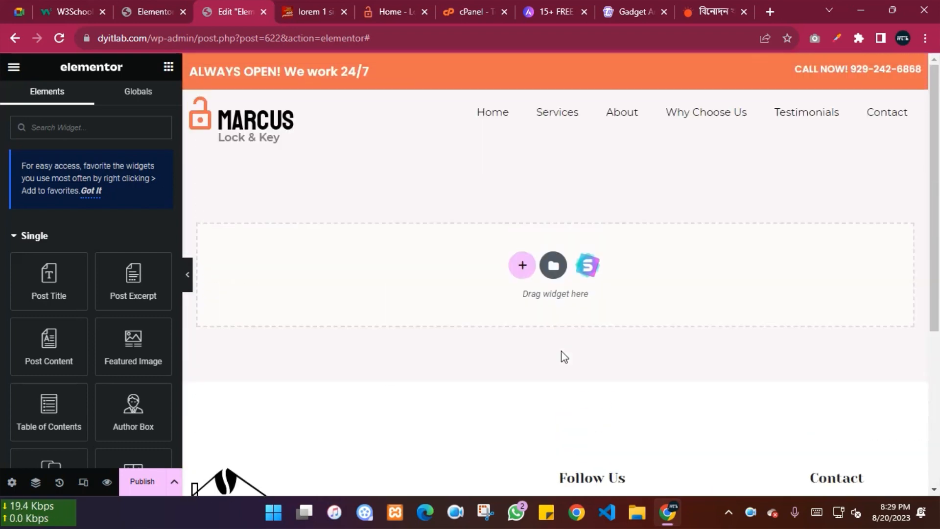
{"action": "left_click", "coordinate": [522, 265]}
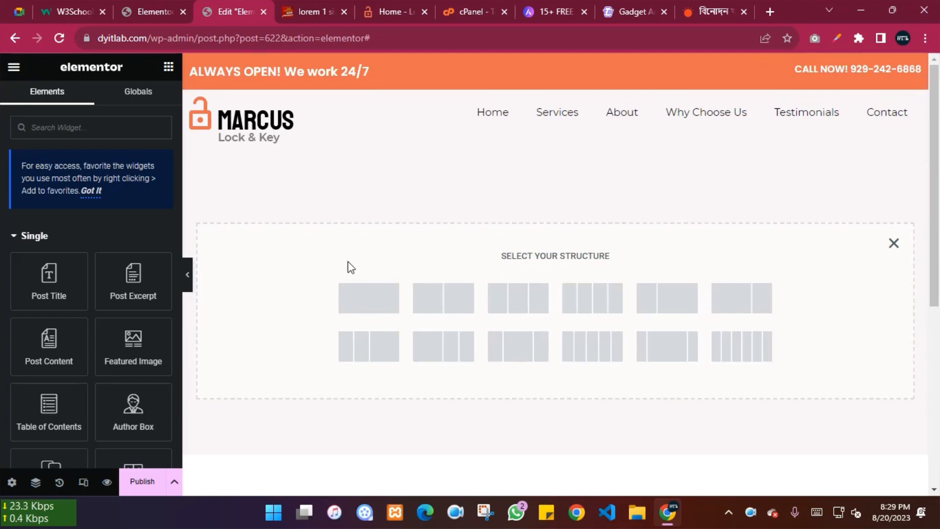
Step: Capture the Prothom Alo entertainment page from the address bar down to the subcategory links and open the capture in Snipping Tool
{"action": "left_click", "coordinate": [722, 4]}
{"action": "scroll", "coordinate": [214, 296], "scroll_direction": "up", "scroll_amount": 10}
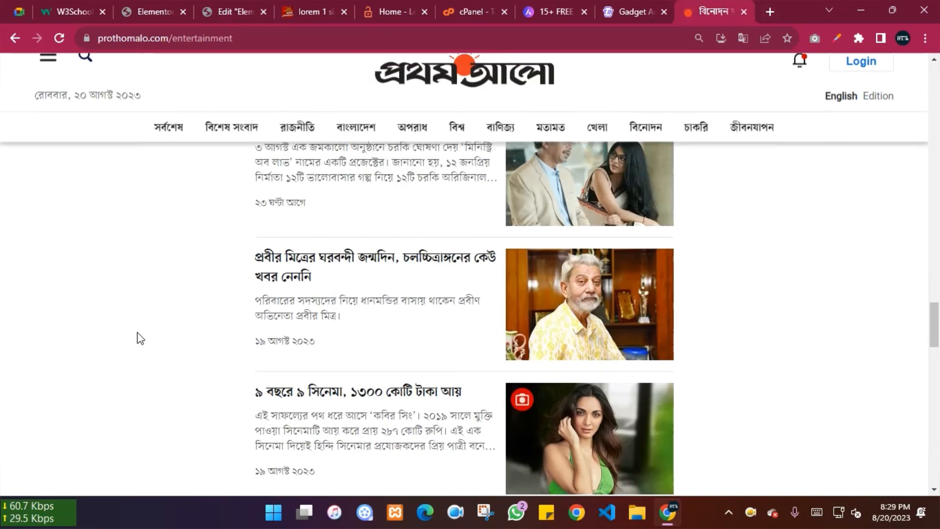
{"action": "scroll", "coordinate": [212, 293], "scroll_direction": "up", "scroll_amount": 20}
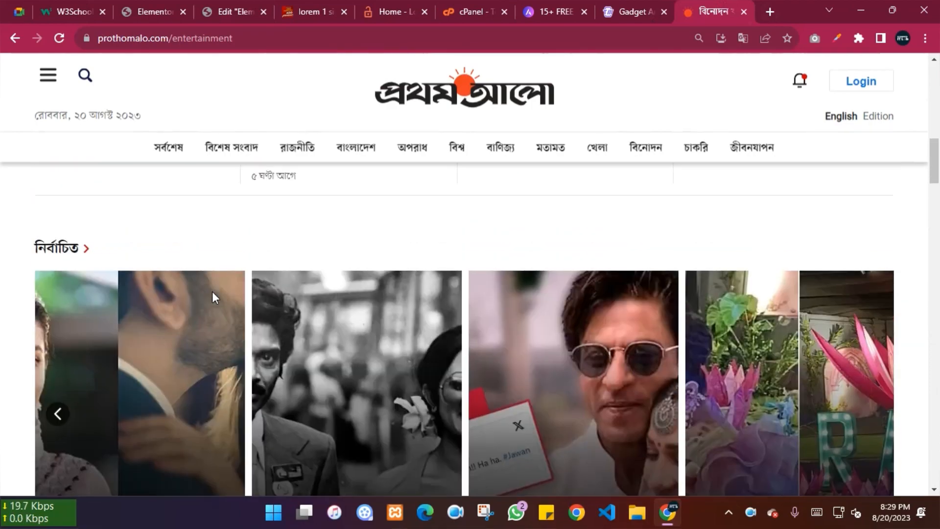
{"action": "scroll", "coordinate": [213, 296], "scroll_direction": "down", "scroll_amount": 4}
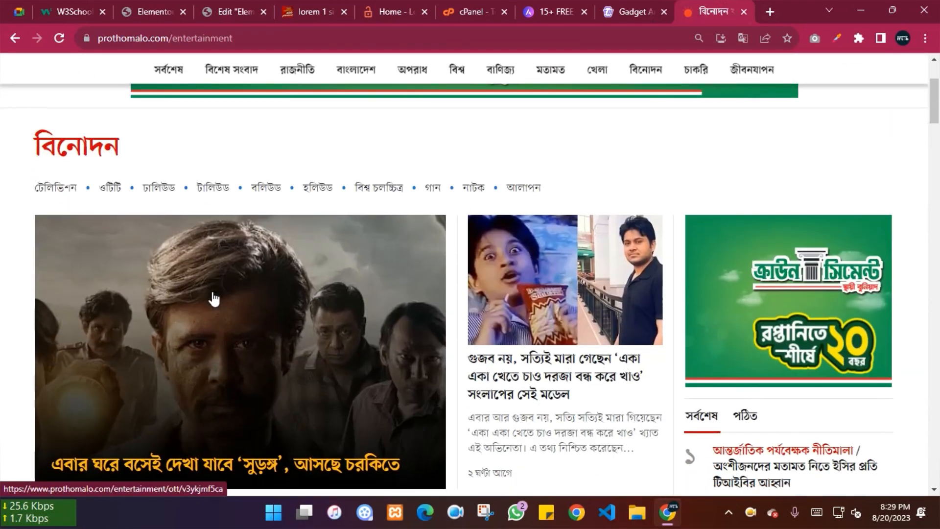
{"action": "scroll", "coordinate": [214, 296], "scroll_direction": "up", "scroll_amount": 4}
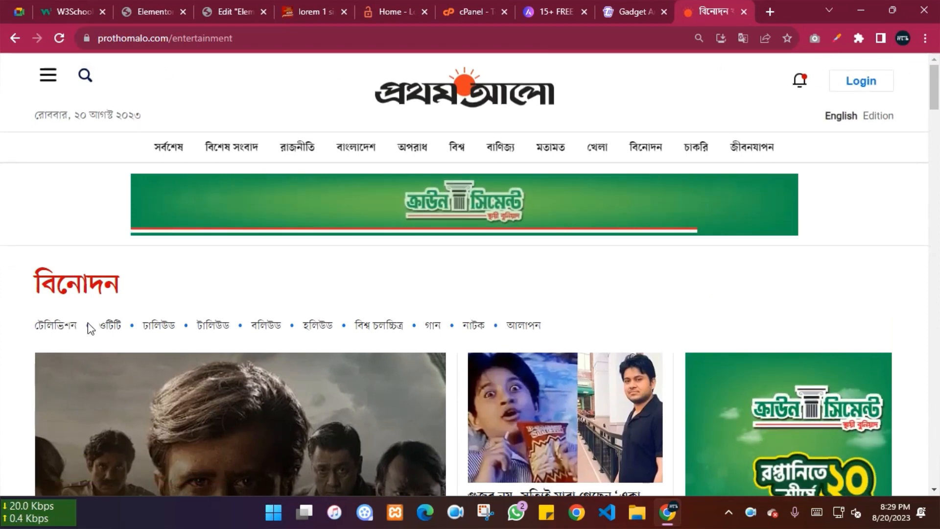
{"action": "left_click", "coordinate": [487, 511]}
{"action": "left_click", "coordinate": [81, 16]}
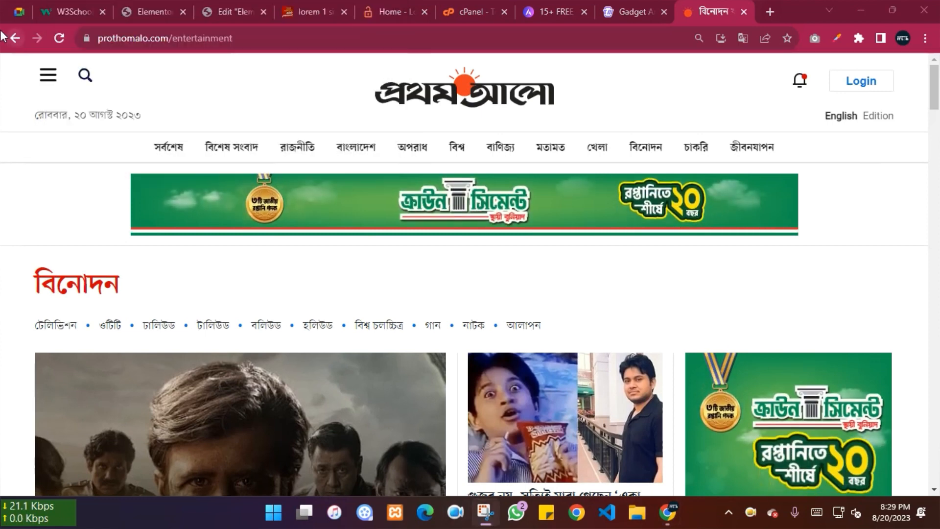
{"action": "left_click_drag", "start_coordinate": [2, 26], "coordinate": [922, 343]}
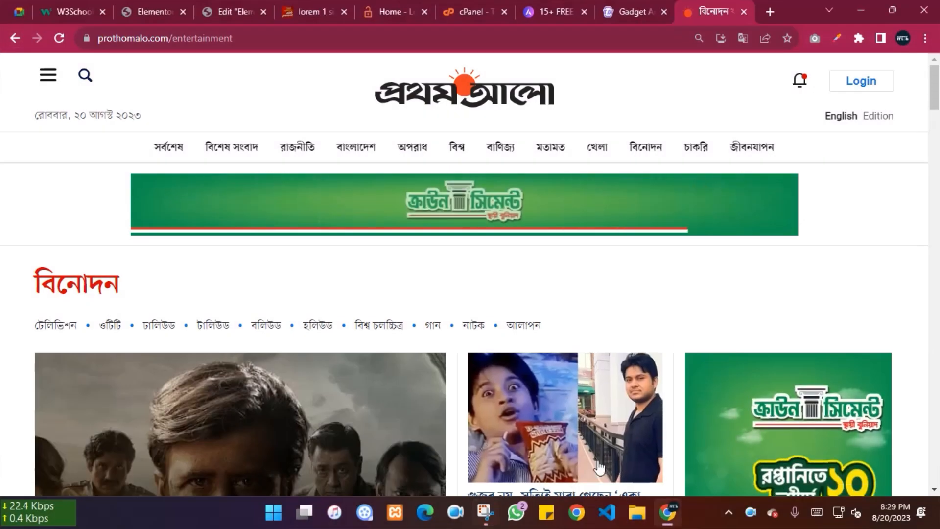
{"action": "left_click", "coordinate": [487, 513]}
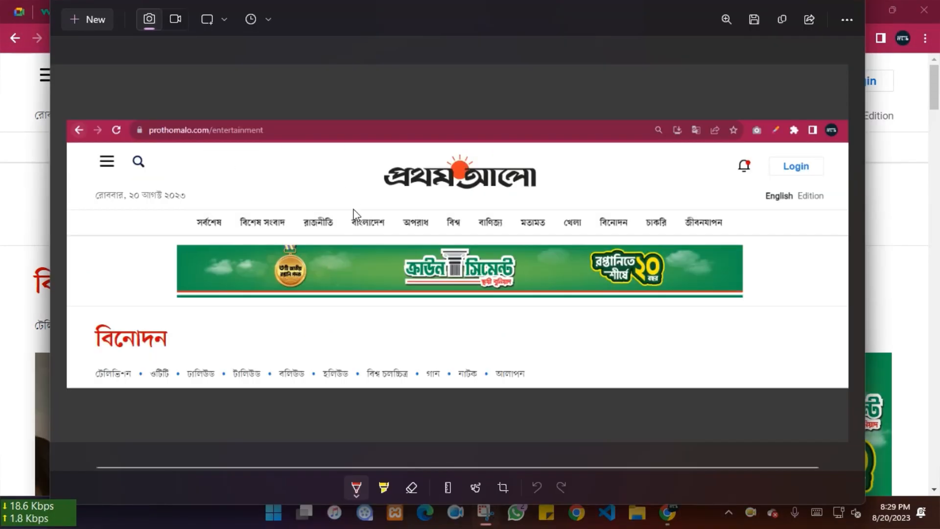
Step: Draw a red pen loop over the capture's centre-left area and a larger one around the whole header, and return to the browser
{"action": "mouse_move", "coordinate": [333, 146]}
{"action": "left_mouse_down"}
{"action": "mouse_move", "coordinate": [446, 271]}
{"action": "mouse_move", "coordinate": [260, 137]}
{"action": "left_mouse_up"}
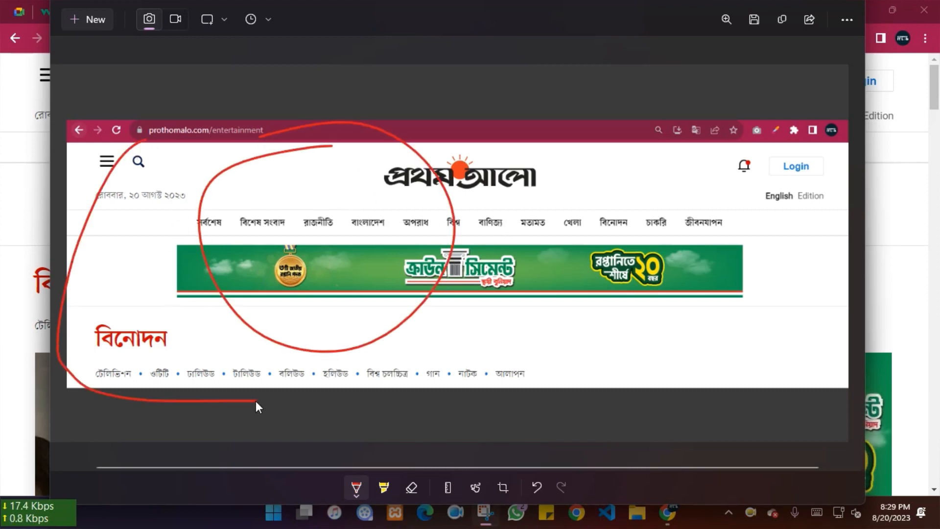
{"action": "mouse_move", "coordinate": [255, 401]}
{"action": "left_mouse_down"}
{"action": "mouse_move", "coordinate": [783, 330]}
{"action": "mouse_move", "coordinate": [826, 133]}
{"action": "mouse_move", "coordinate": [191, 123]}
{"action": "mouse_move", "coordinate": [131, 155]}
{"action": "left_mouse_up"}
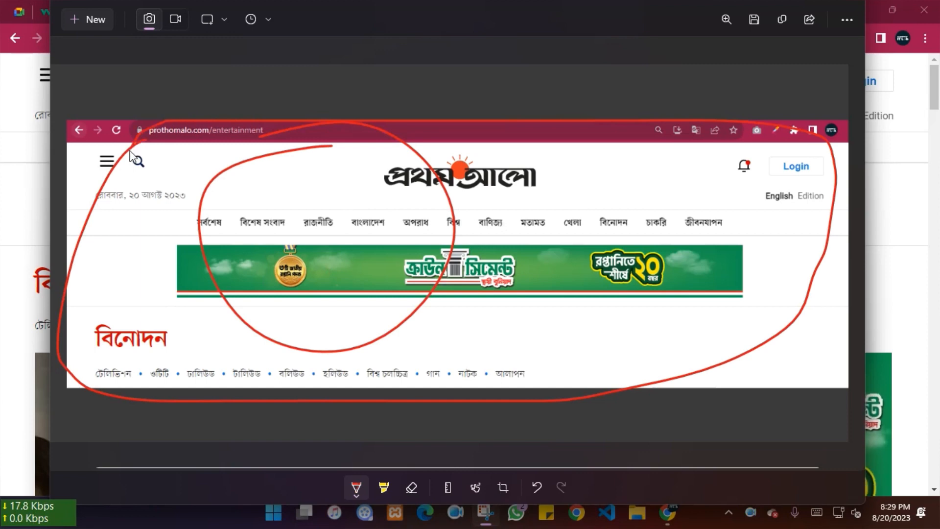
{"action": "left_click", "coordinate": [839, 22]}
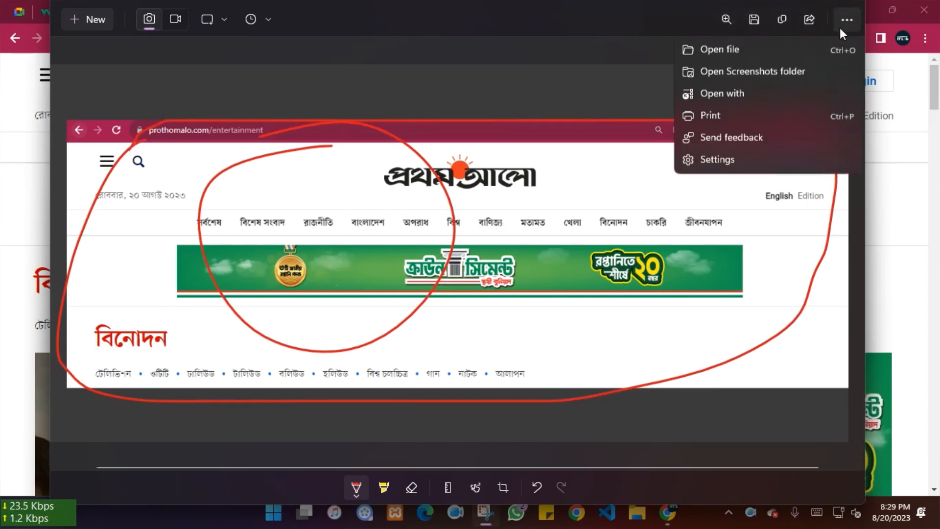
{"action": "left_click", "coordinate": [580, 101]}
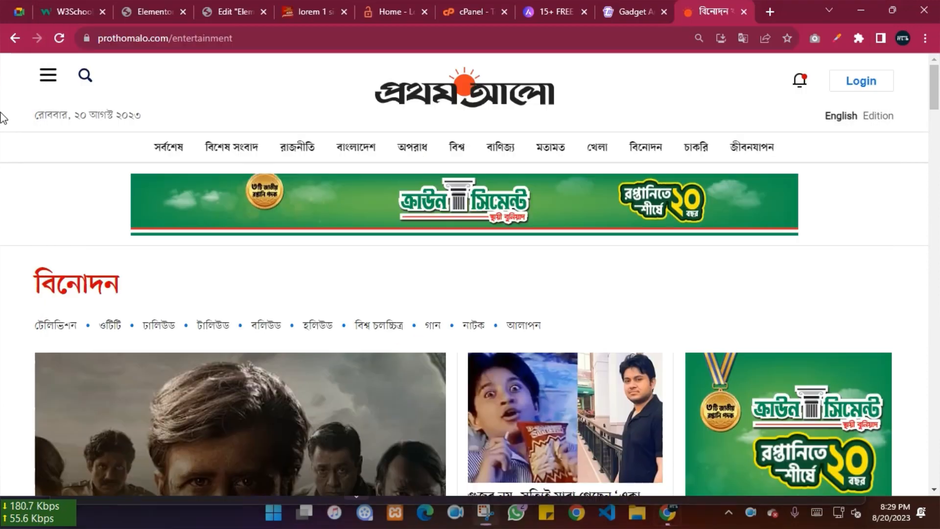
Step: Examine how the Prothom Alo entertainment page arranges its category title, subcategory links, featured stories and sidebar
{"action": "left_click", "coordinate": [4, 128]}
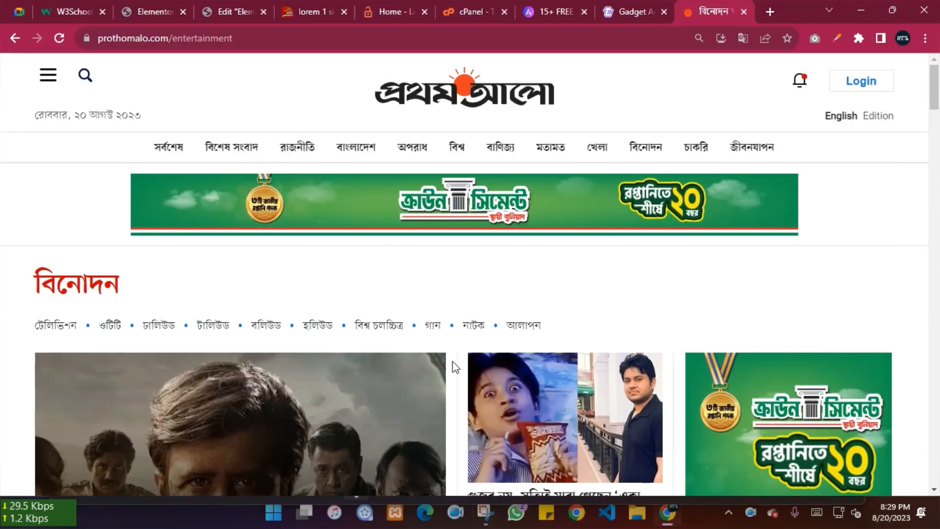
{"action": "scroll", "coordinate": [30, 285], "scroll_direction": "down", "scroll_amount": 3}
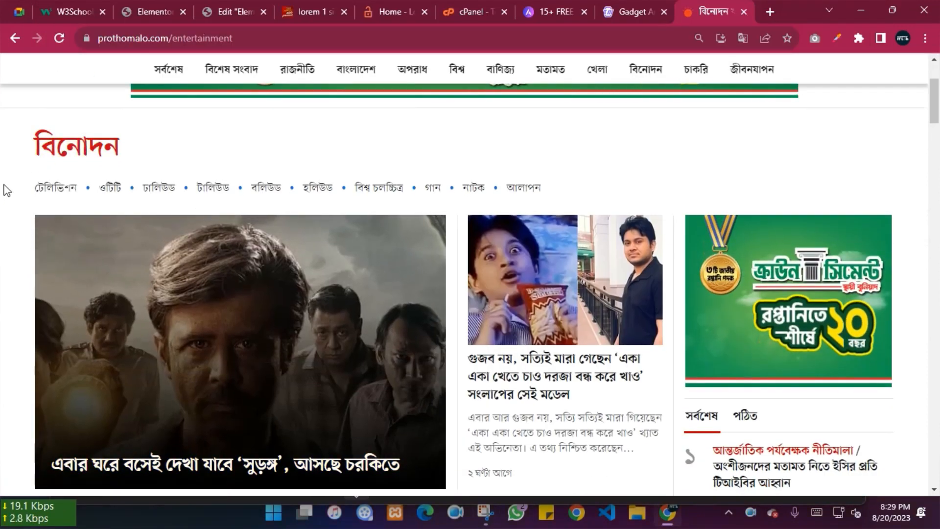
{"action": "scroll", "coordinate": [2, 230], "scroll_direction": "down", "scroll_amount": 2}
{"action": "scroll", "coordinate": [1, 227], "scroll_direction": "up", "scroll_amount": 2}
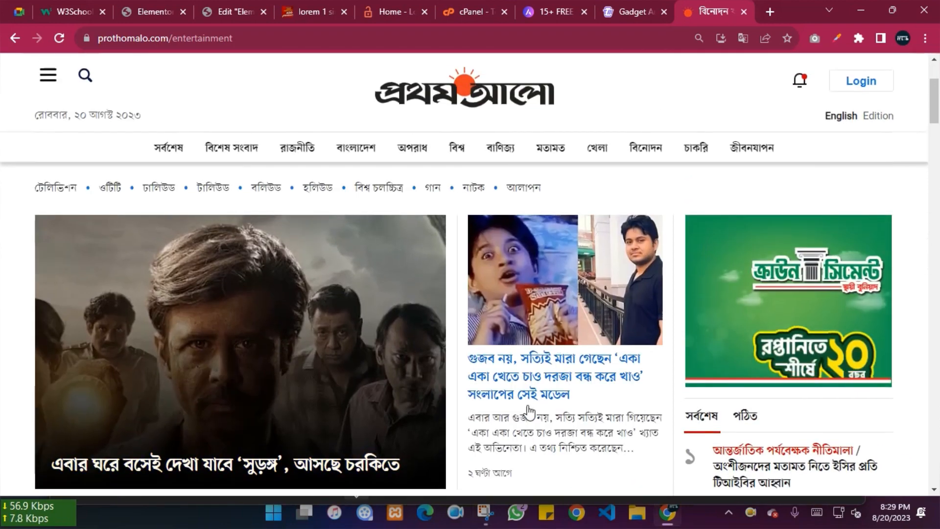
{"action": "scroll", "coordinate": [2, 386], "scroll_direction": "down", "scroll_amount": 3}
{"action": "scroll", "coordinate": [305, 392], "scroll_direction": "up", "scroll_amount": 2}
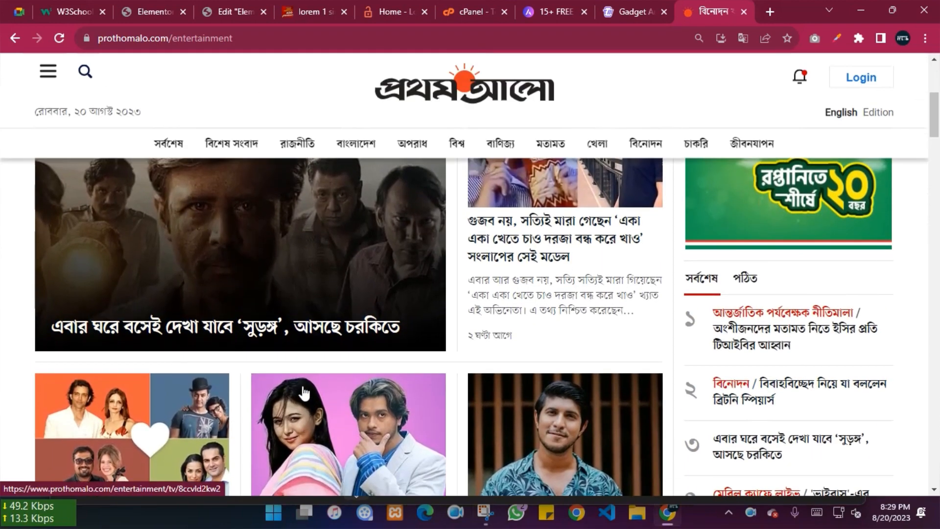
{"action": "scroll", "coordinate": [116, 358], "scroll_direction": "up", "scroll_amount": 2}
{"action": "scroll", "coordinate": [57, 340], "scroll_direction": "down", "scroll_amount": 5}
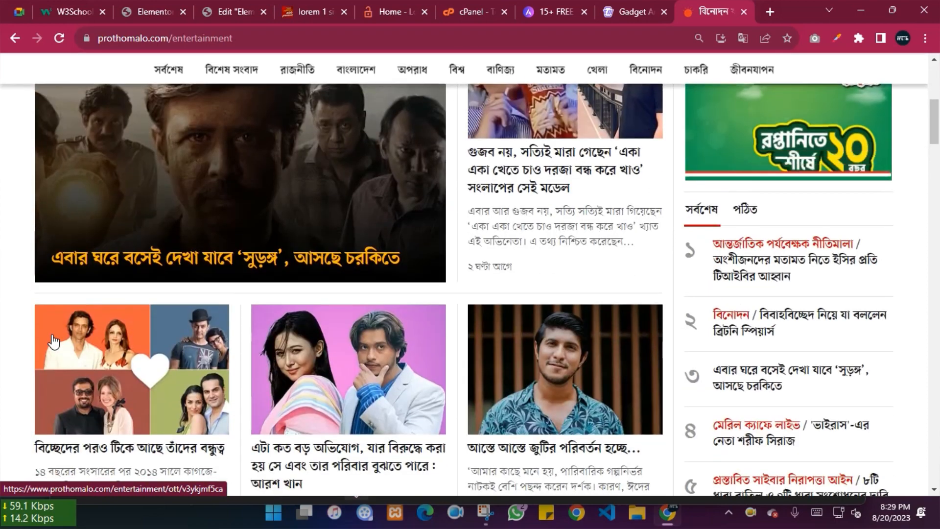
{"action": "scroll", "coordinate": [3, 326], "scroll_direction": "down", "scroll_amount": 1}
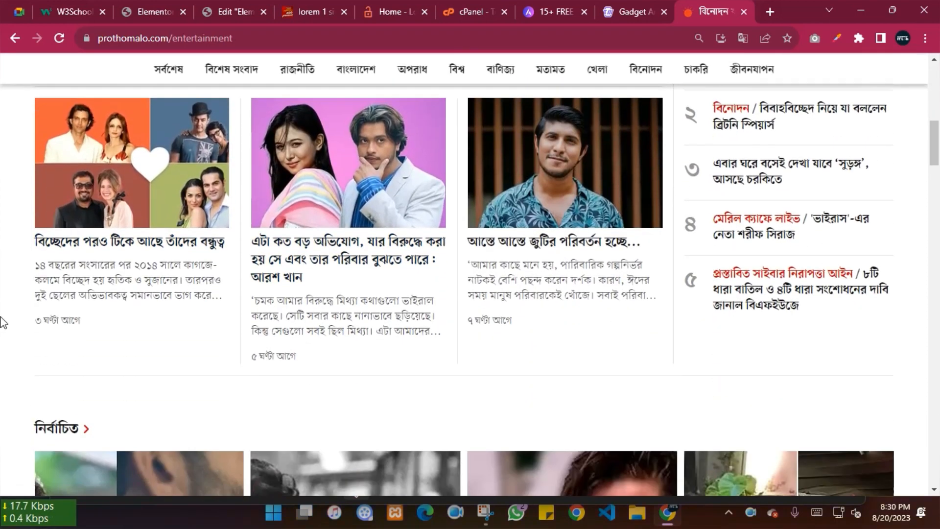
{"action": "scroll", "coordinate": [2, 323], "scroll_direction": "up", "scroll_amount": 2}
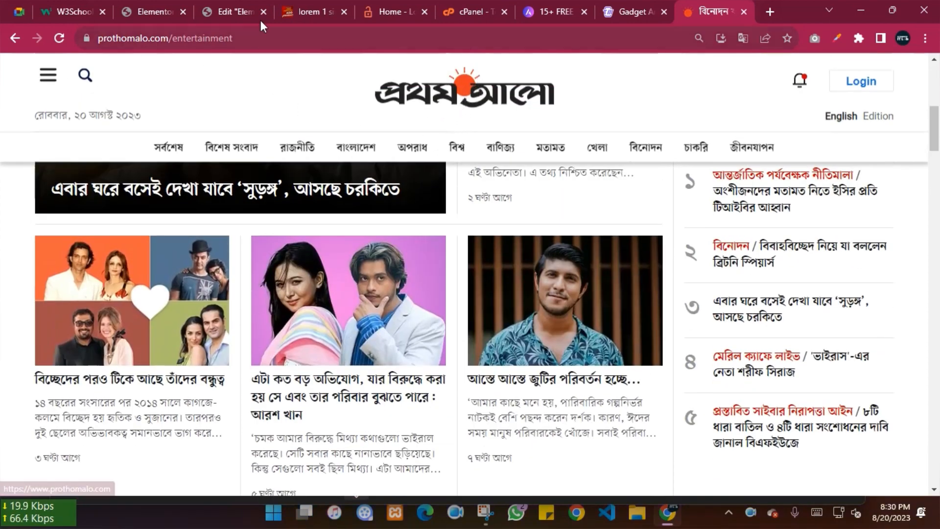
Step: Compare the site's single post and the template in progress with the full story layout of the Prothom Alo entertainment page
{"action": "left_click", "coordinate": [290, 7]}
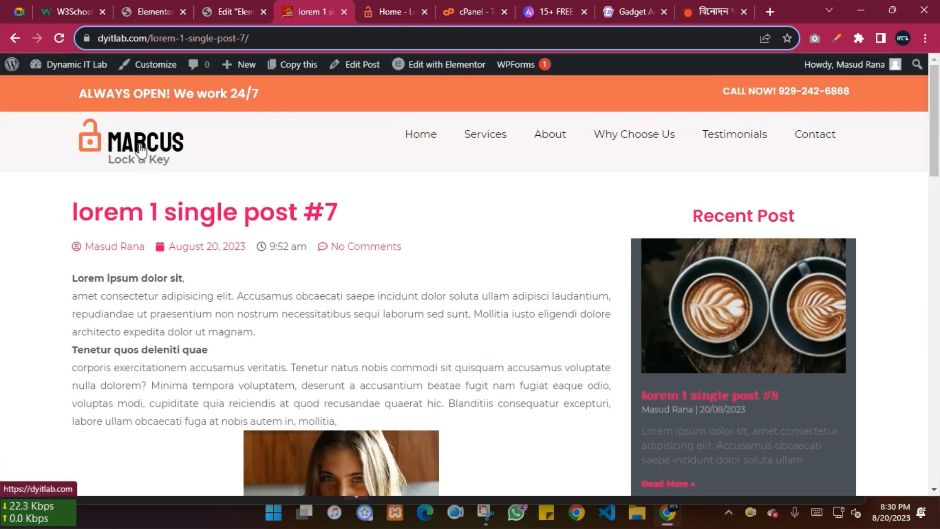
{"action": "left_click", "coordinate": [221, 2]}
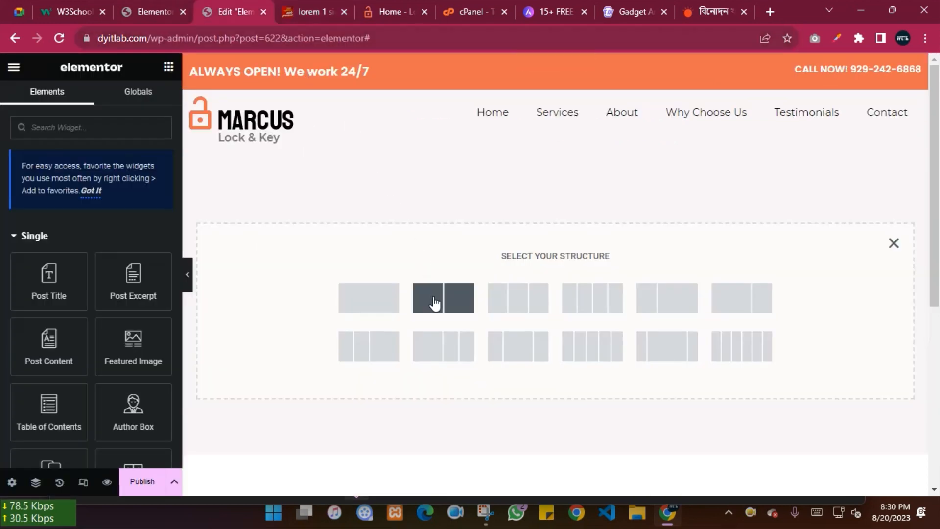
{"action": "left_click", "coordinate": [705, 7]}
{"action": "scroll", "coordinate": [643, 413], "scroll_direction": "up", "scroll_amount": 6}
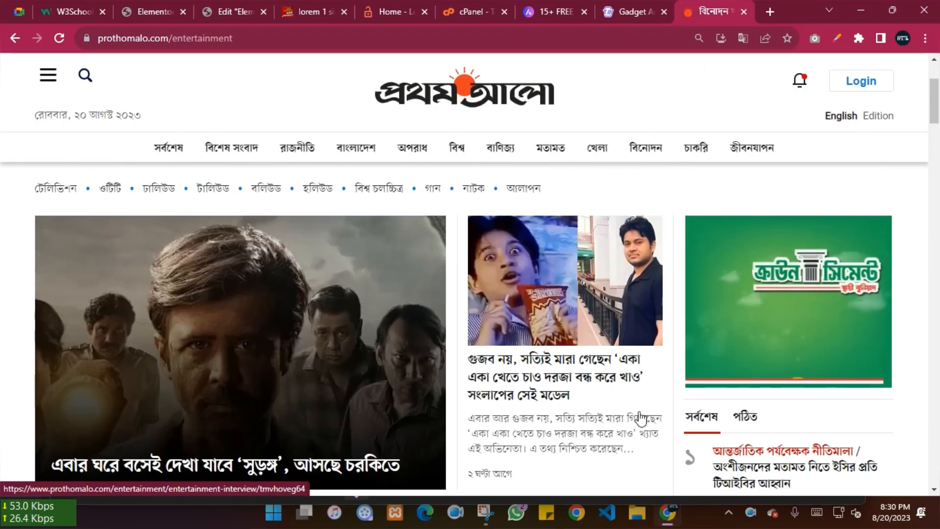
{"action": "scroll", "coordinate": [641, 419], "scroll_direction": "down", "scroll_amount": 8}
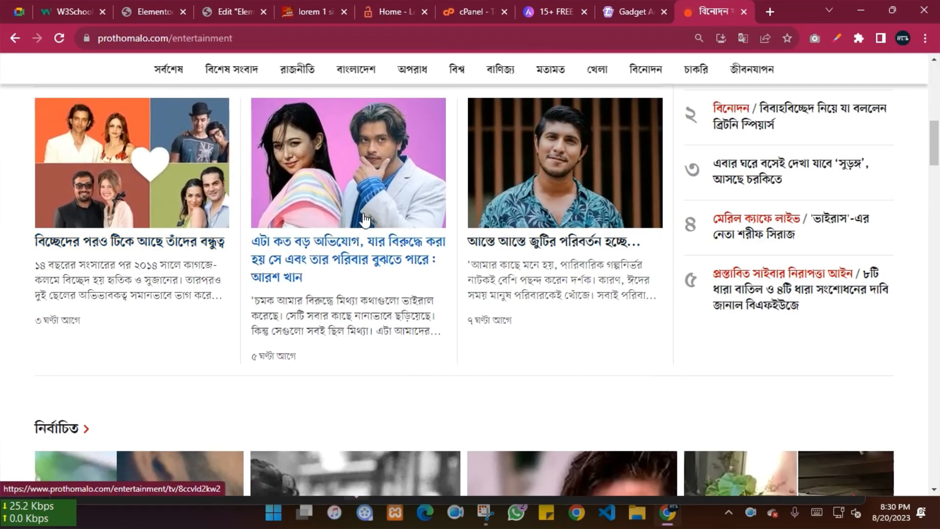
{"action": "scroll", "coordinate": [604, 290], "scroll_direction": "up", "scroll_amount": 1}
{"action": "scroll", "coordinate": [604, 290], "scroll_direction": "up", "scroll_amount": 5}
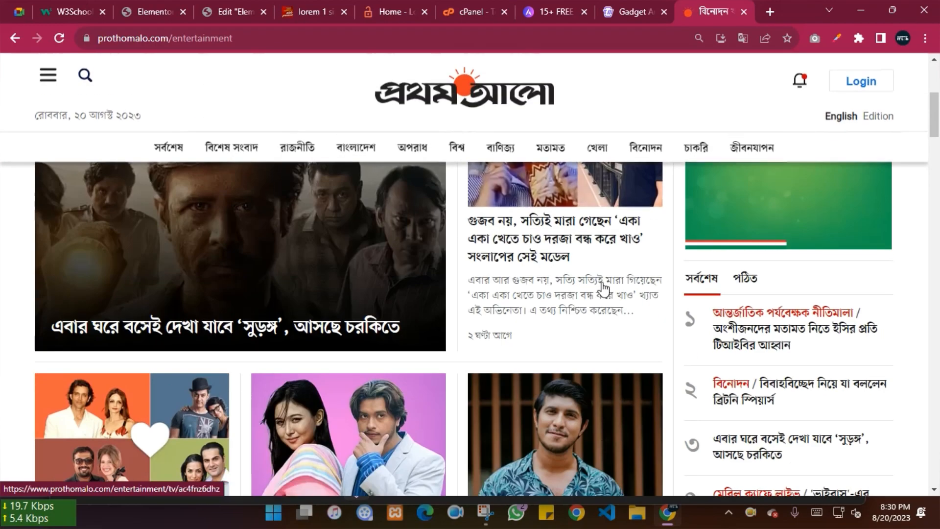
{"action": "scroll", "coordinate": [604, 292], "scroll_direction": "down", "scroll_amount": 12}
{"action": "scroll", "coordinate": [359, 283], "scroll_direction": "down", "scroll_amount": 6}
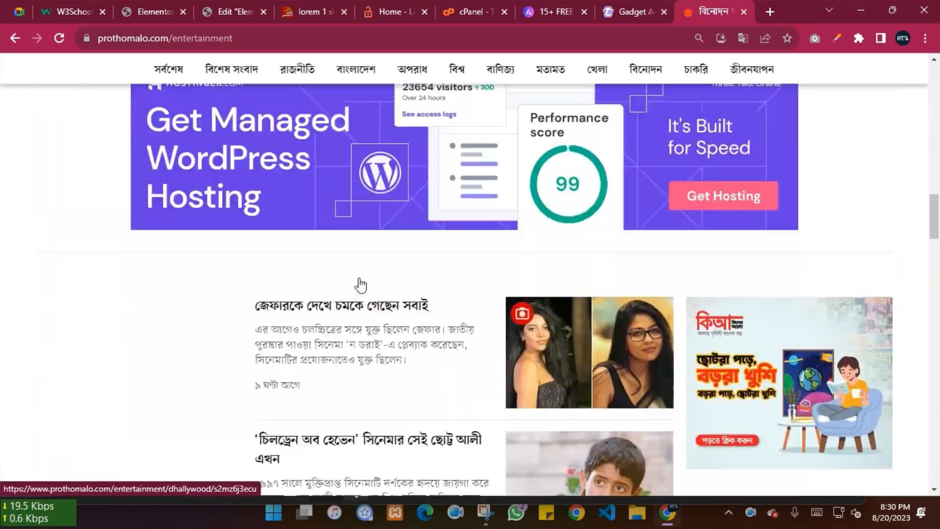
{"action": "scroll", "coordinate": [361, 285], "scroll_direction": "up", "scroll_amount": 20}
{"action": "scroll", "coordinate": [361, 285], "scroll_direction": "up", "scroll_amount": 4}
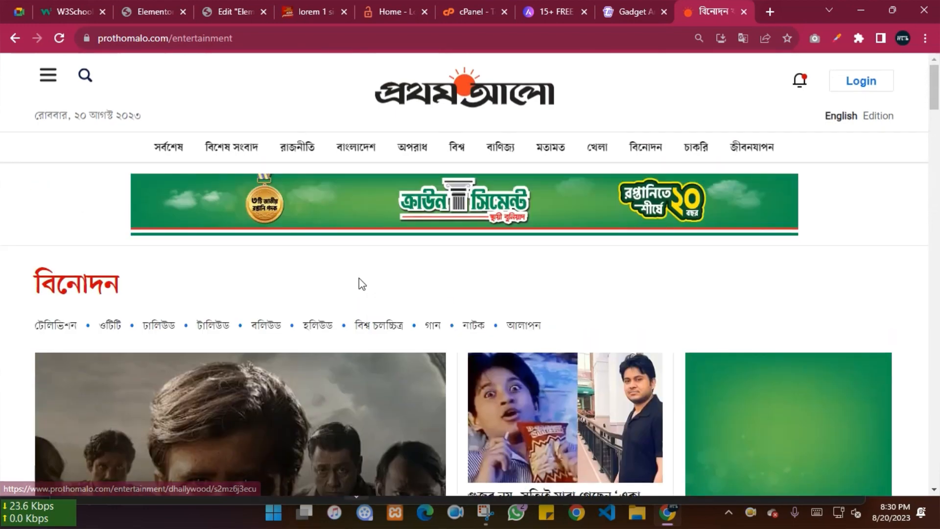
Step: Add a single-column section to the Elementor template and give it a classic background in the global colour Theme Color 9
{"action": "left_click", "coordinate": [248, 11]}
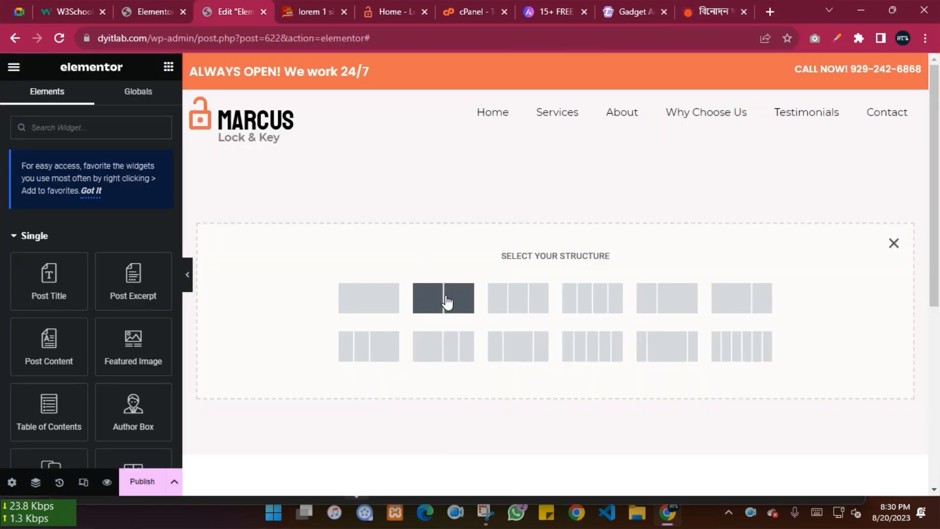
{"action": "left_click", "coordinate": [382, 302]}
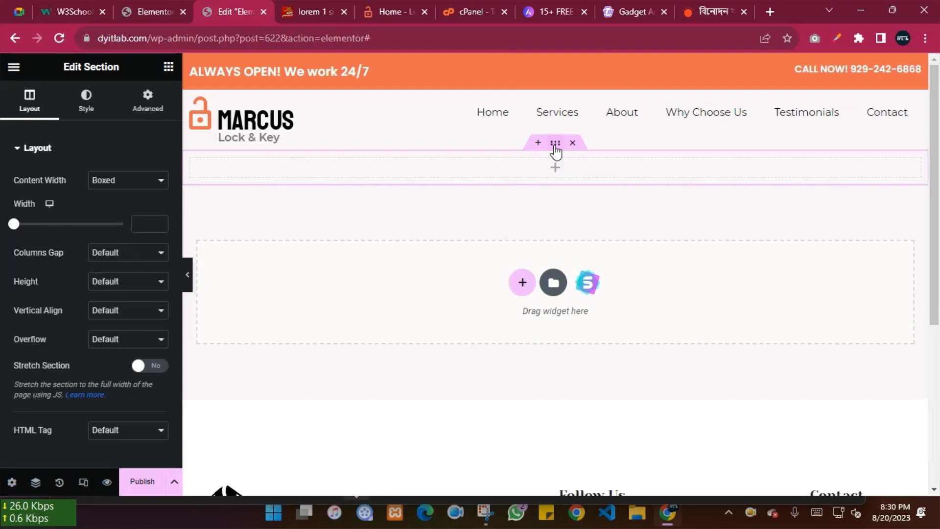
{"action": "left_click", "coordinate": [86, 100]}
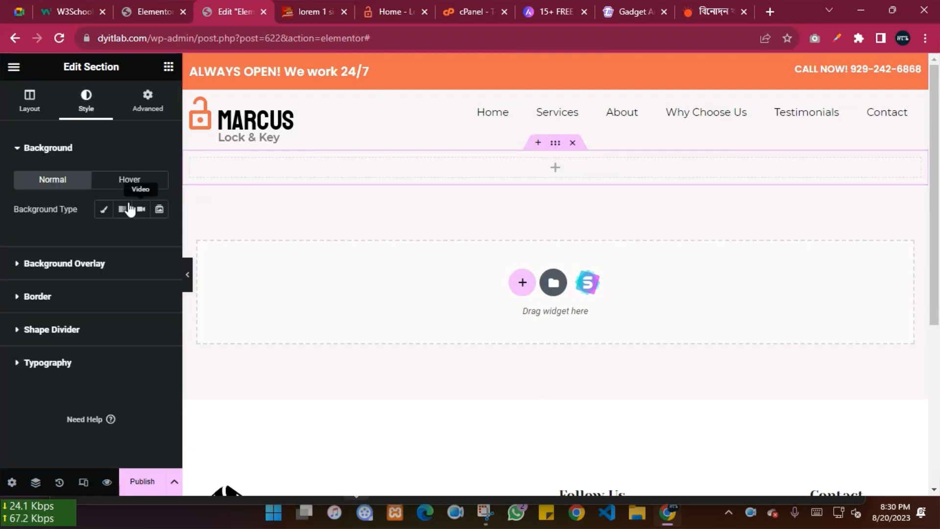
{"action": "left_click", "coordinate": [105, 210]}
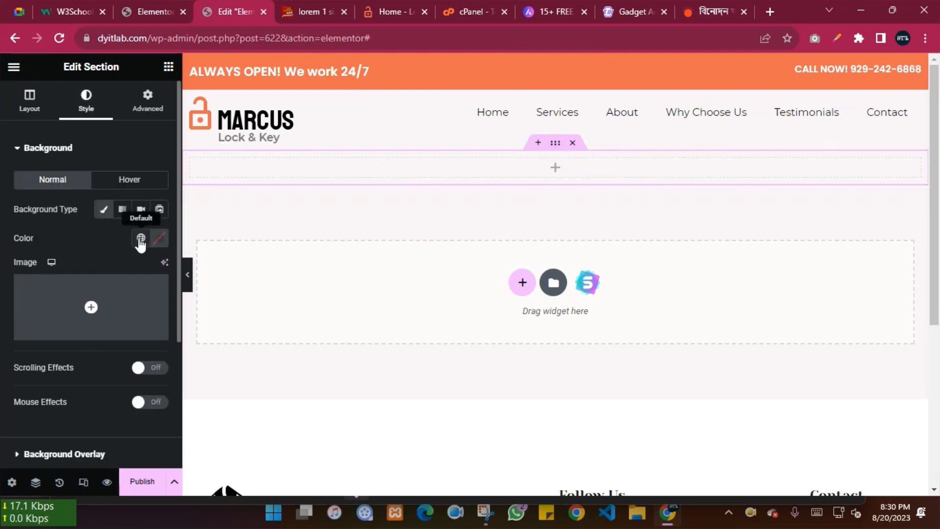
{"action": "left_click", "coordinate": [141, 238]}
{"action": "scroll", "coordinate": [68, 381], "scroll_direction": "down", "scroll_amount": 4}
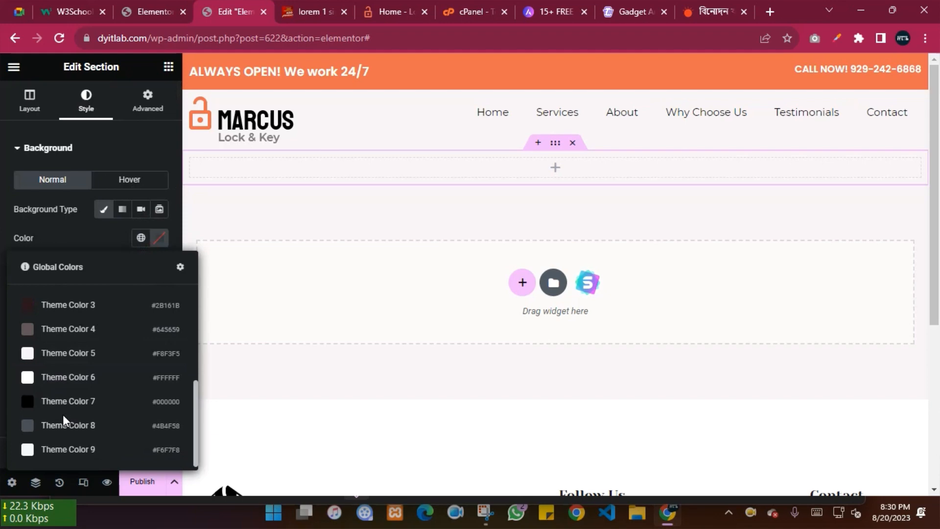
{"action": "left_click", "coordinate": [64, 456]}
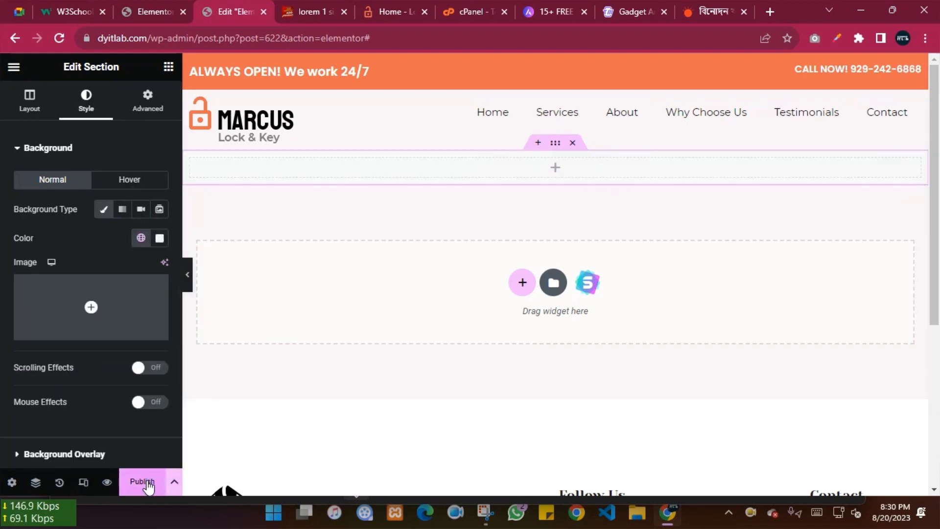
Step: Publish the template with a display condition that includes all pages
{"action": "left_click", "coordinate": [142, 482]}
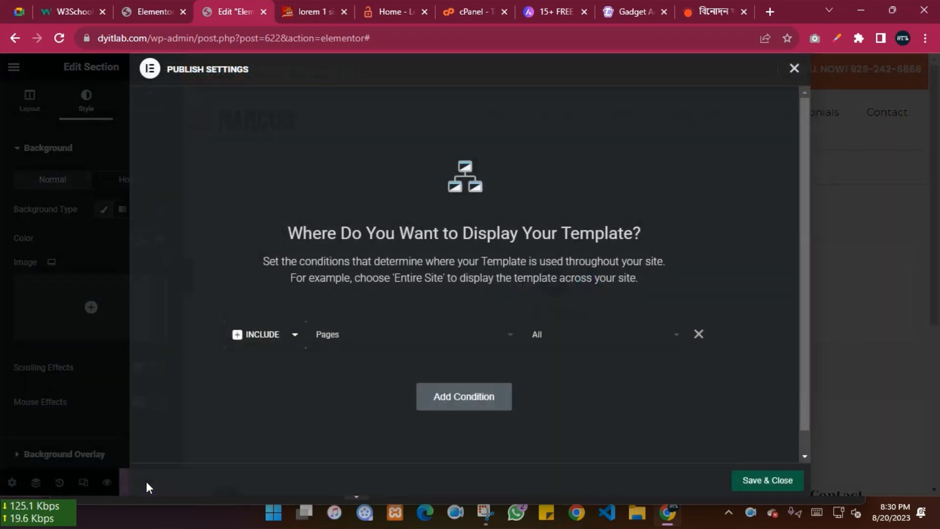
{"action": "left_click", "coordinate": [457, 397]}
{"action": "left_click", "coordinate": [763, 481]}
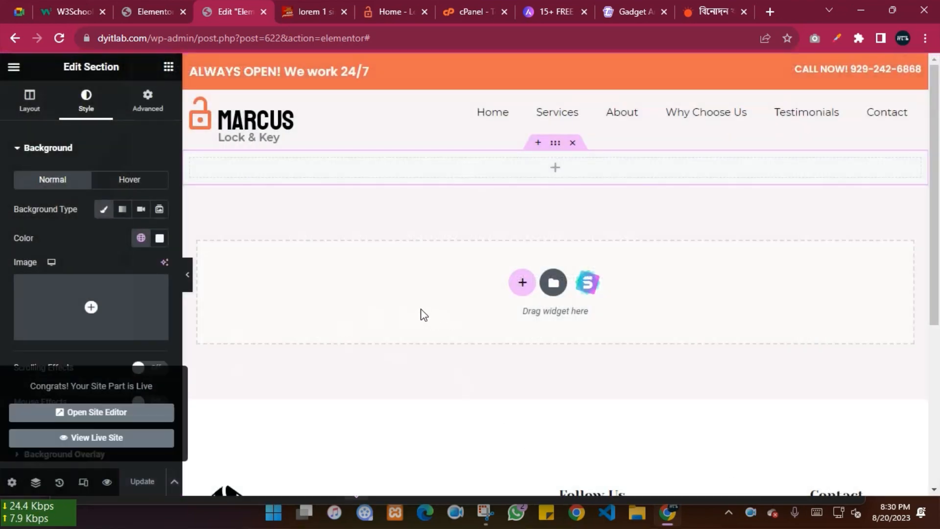
Step: Open the live site's home page from the single post and look through its post listing
{"action": "left_click", "coordinate": [299, 6]}
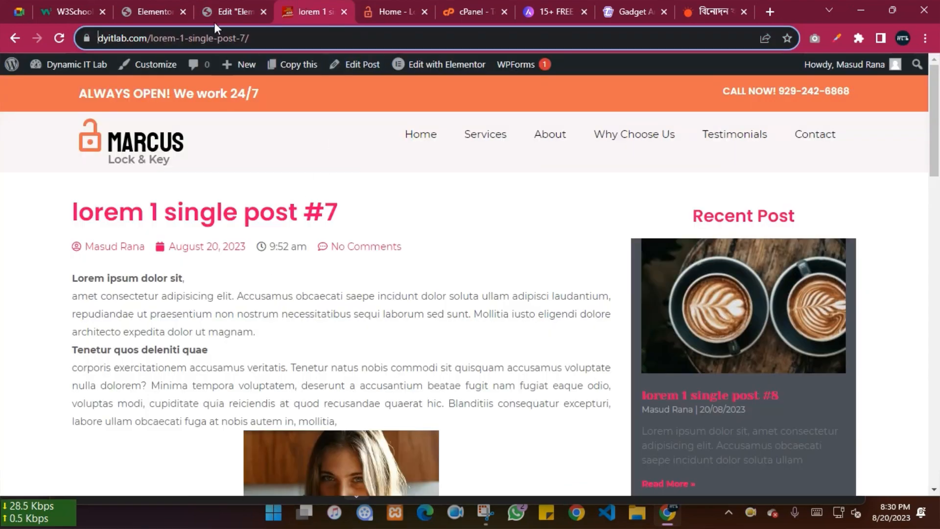
{"action": "left_click", "coordinate": [216, 11]}
{"action": "left_click", "coordinate": [292, 6]}
{"action": "left_click", "coordinate": [137, 150]}
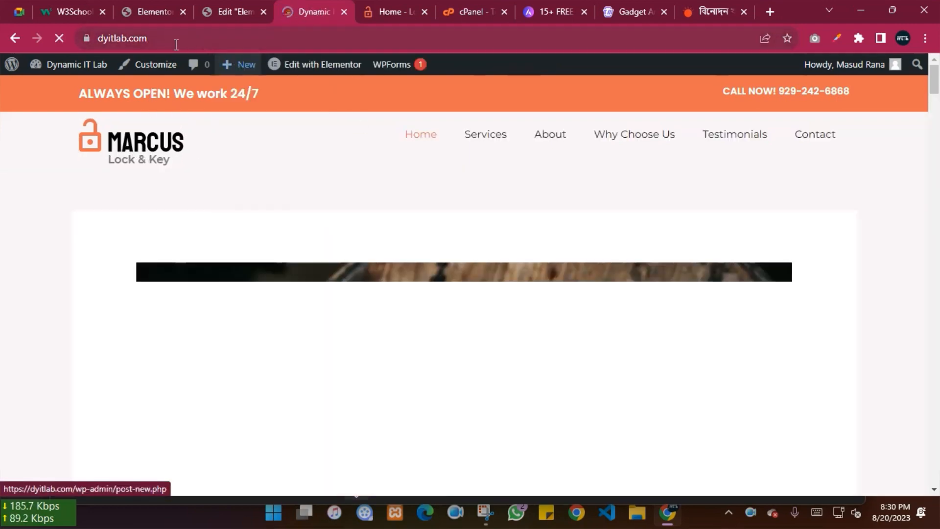
{"action": "scroll", "coordinate": [93, 289], "scroll_direction": "down", "scroll_amount": 10}
{"action": "scroll", "coordinate": [95, 290], "scroll_direction": "down", "scroll_amount": 5}
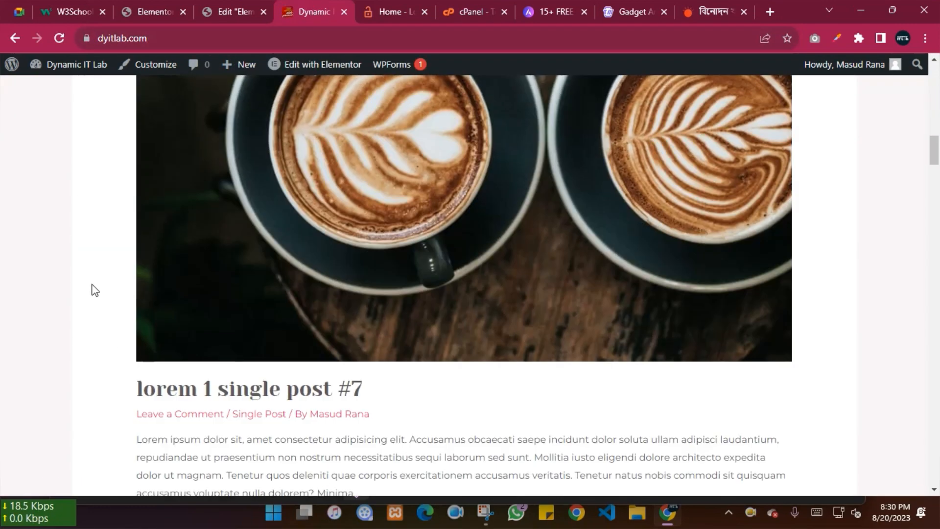
{"action": "scroll", "coordinate": [94, 290], "scroll_direction": "up", "scroll_amount": 15}
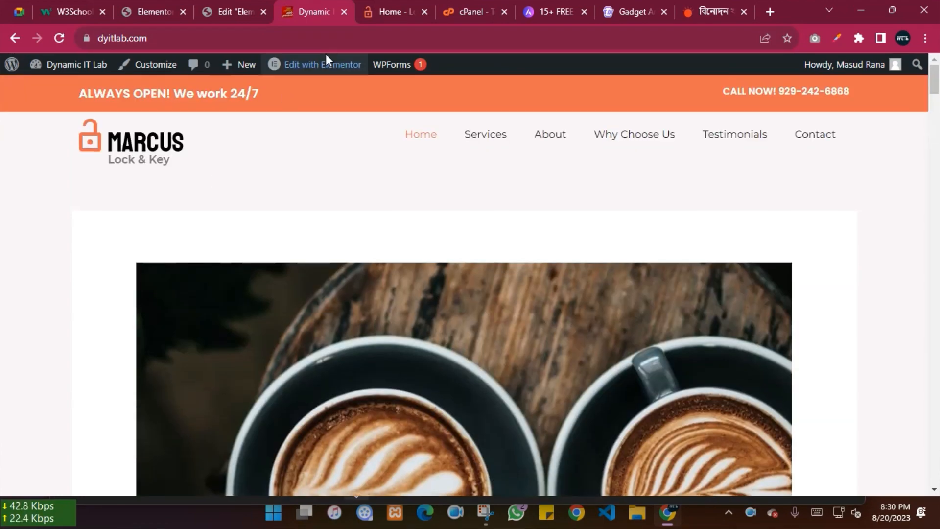
Step: Return to the template editor, find the Posts widget by searching for "post", and place it in the new section
{"action": "left_click", "coordinate": [228, 6]}
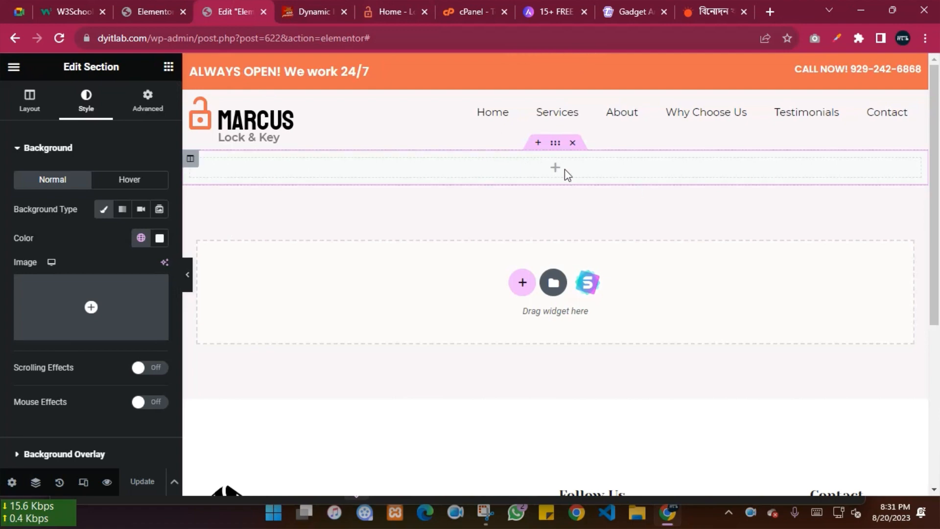
{"action": "left_click", "coordinate": [168, 66]}
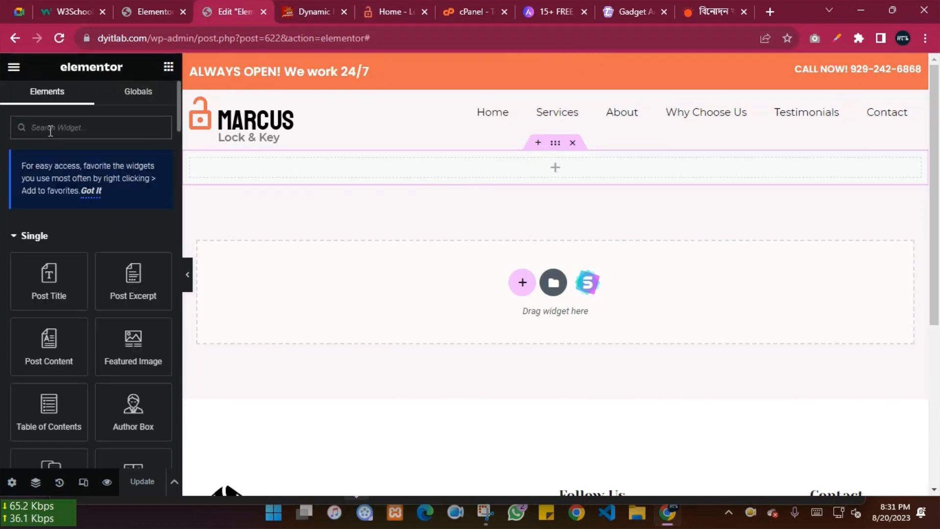
{"action": "type", "text": "post"}
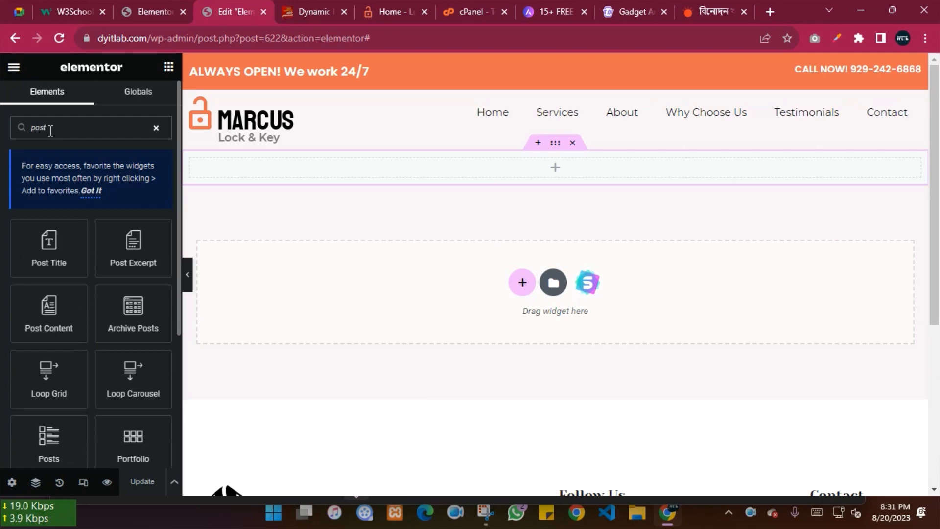
{"action": "scroll", "coordinate": [96, 307], "scroll_direction": "down", "scroll_amount": 4}
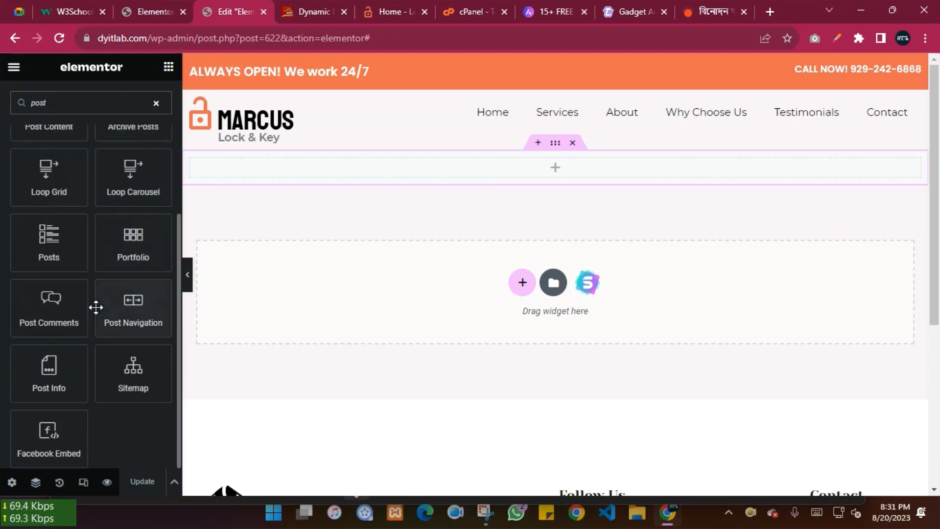
{"action": "scroll", "coordinate": [96, 307], "scroll_direction": "up", "scroll_amount": 5}
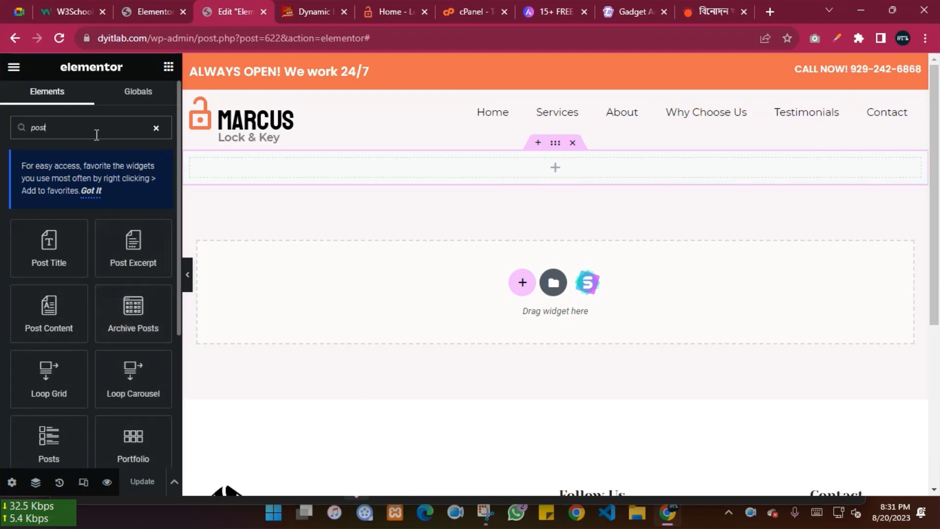
{"action": "scroll", "coordinate": [113, 311], "scroll_direction": "down", "scroll_amount": 2}
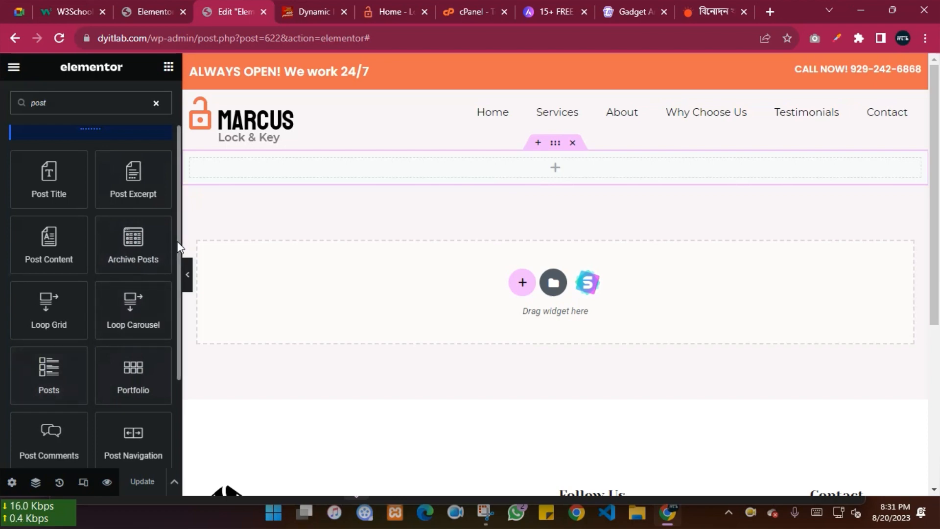
{"action": "scroll", "coordinate": [181, 338], "scroll_direction": "down", "scroll_amount": 3}
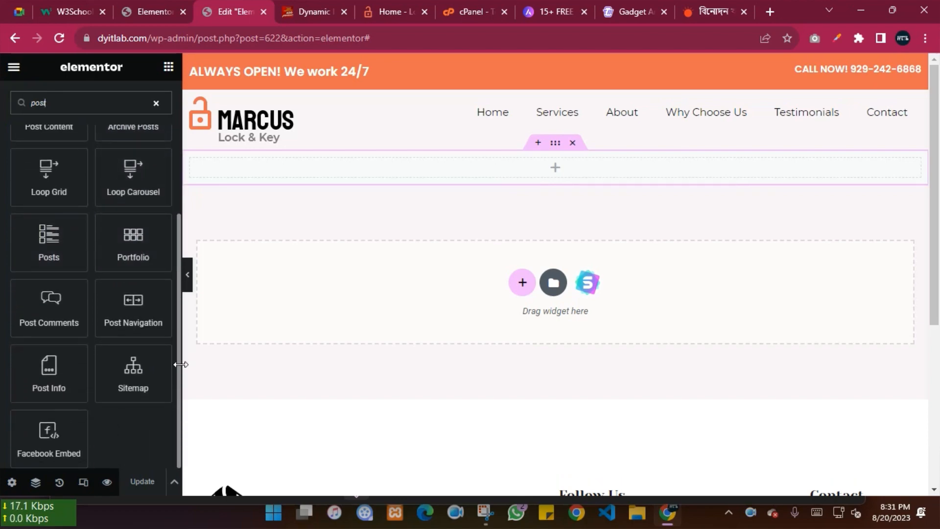
{"action": "left_click_drag", "start_coordinate": [49, 240], "coordinate": [558, 168]}
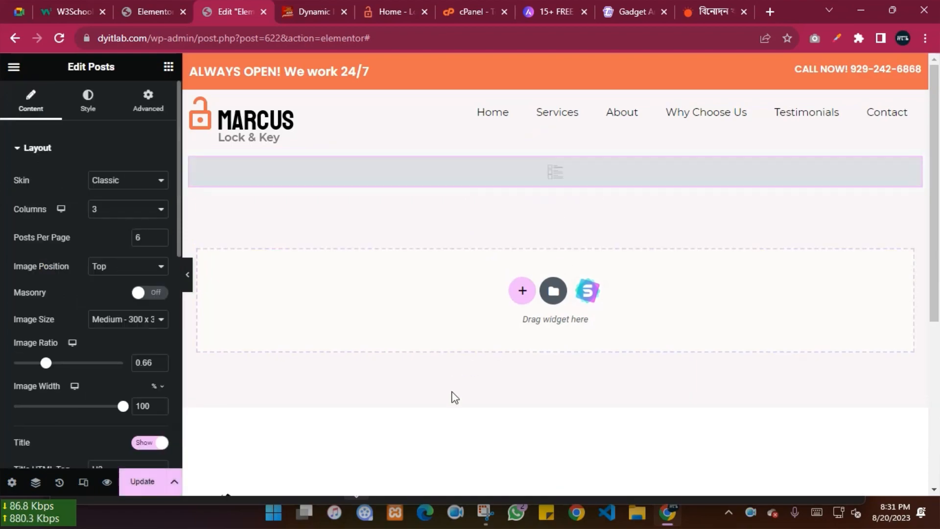
{"action": "scroll", "coordinate": [634, 327], "scroll_direction": "down", "scroll_amount": 10}
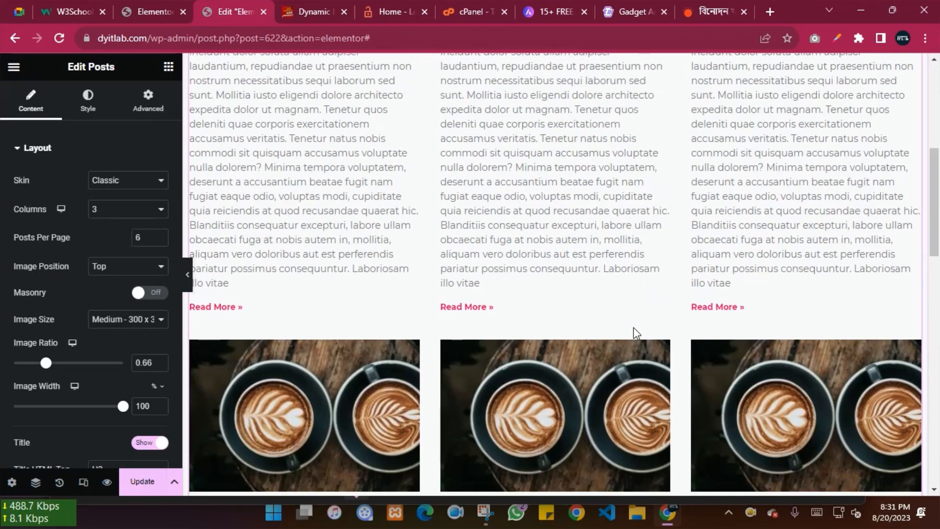
Step: Examine the Posts widget's three-column grid on the template, both beside the settings and at full page width
{"action": "scroll", "coordinate": [634, 327], "scroll_direction": "down", "scroll_amount": 5}
{"action": "scroll", "coordinate": [631, 326], "scroll_direction": "up", "scroll_amount": 15}
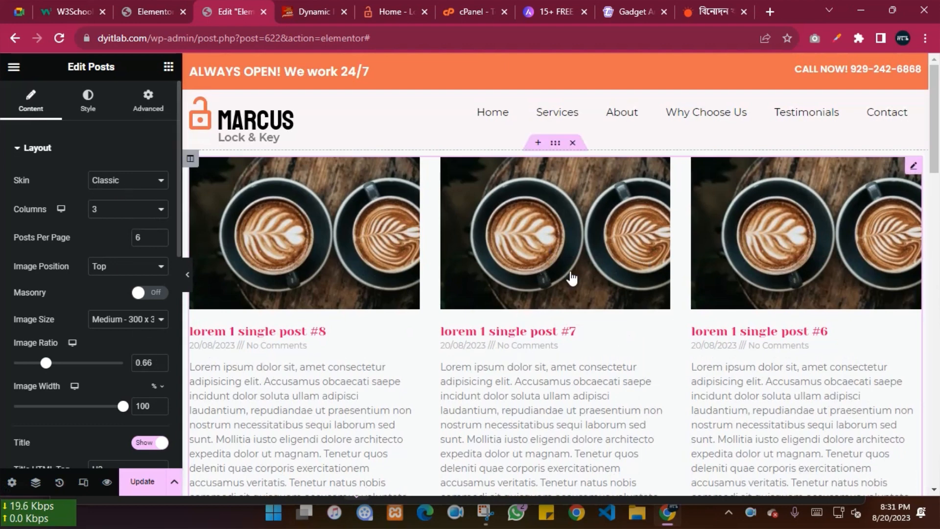
{"action": "left_click", "coordinate": [188, 274]}
{"action": "scroll", "coordinate": [184, 296], "scroll_direction": "down", "scroll_amount": 12}
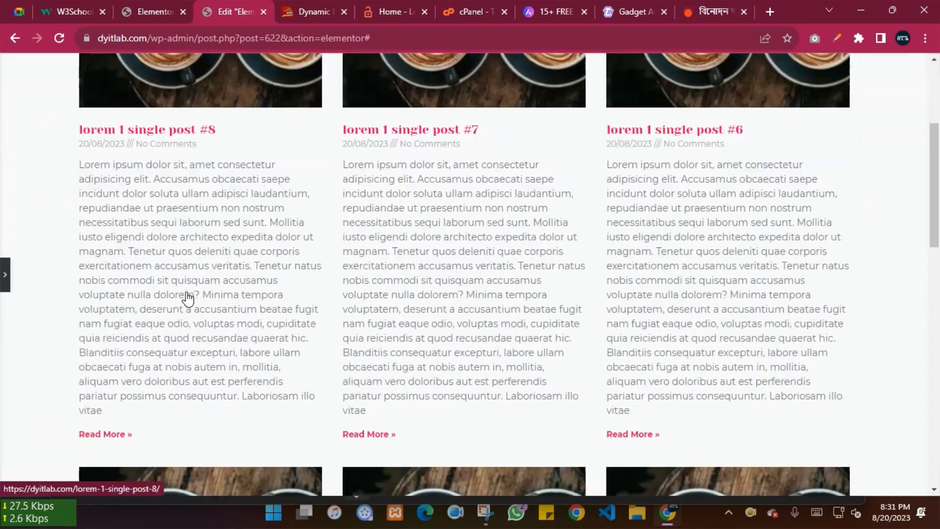
{"action": "scroll", "coordinate": [187, 297], "scroll_direction": "down", "scroll_amount": 6}
{"action": "scroll", "coordinate": [187, 295], "scroll_direction": "up", "scroll_amount": 15}
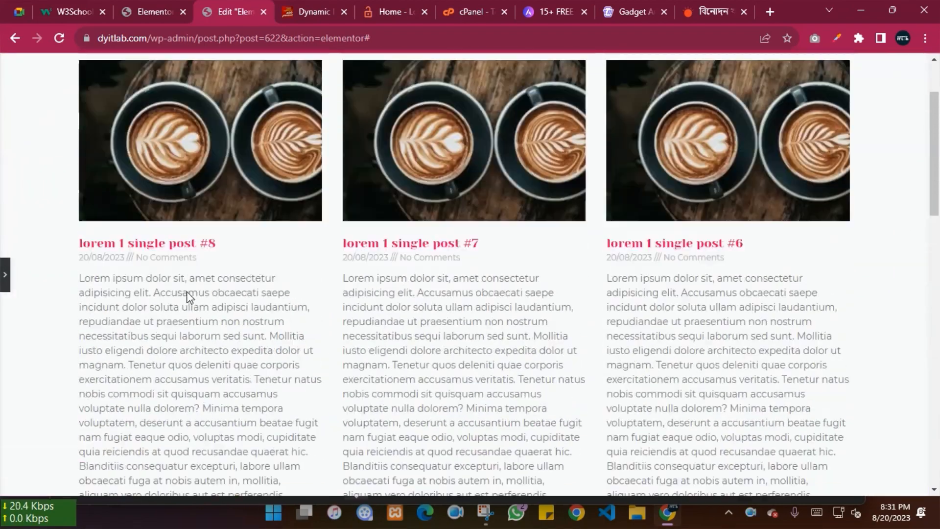
{"action": "scroll", "coordinate": [189, 298], "scroll_direction": "down", "scroll_amount": 1}
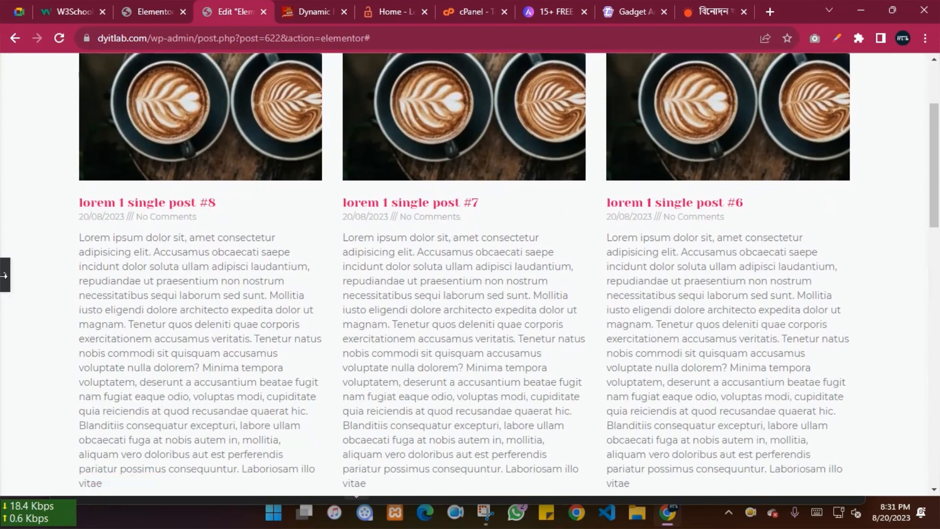
{"action": "left_click", "coordinate": [7, 286]}
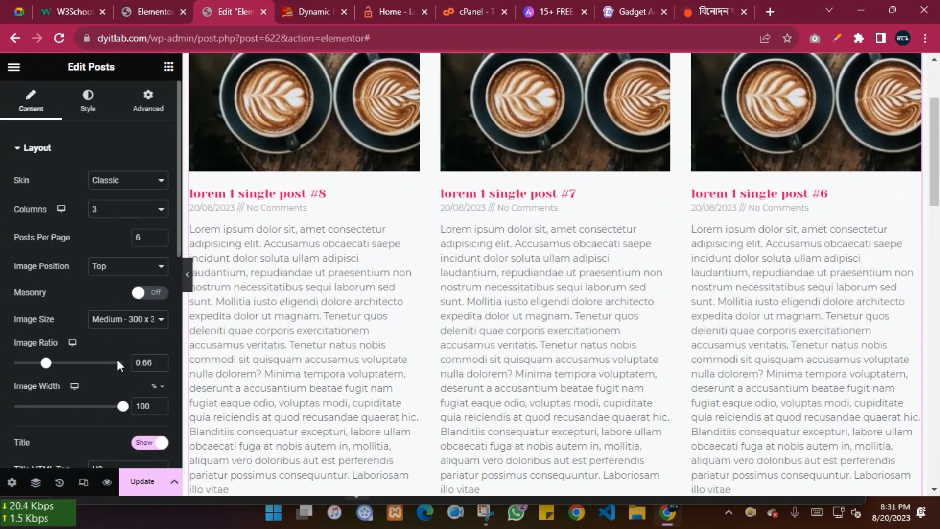
{"action": "scroll", "coordinate": [154, 329], "scroll_direction": "down", "scroll_amount": 5}
{"action": "scroll", "coordinate": [110, 321], "scroll_direction": "up", "scroll_amount": 5}
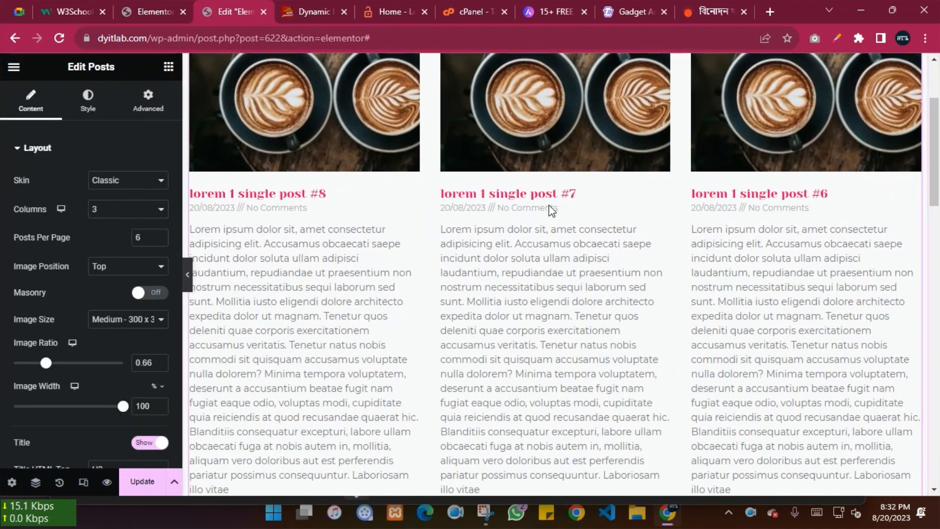
{"action": "left_click", "coordinate": [188, 276]}
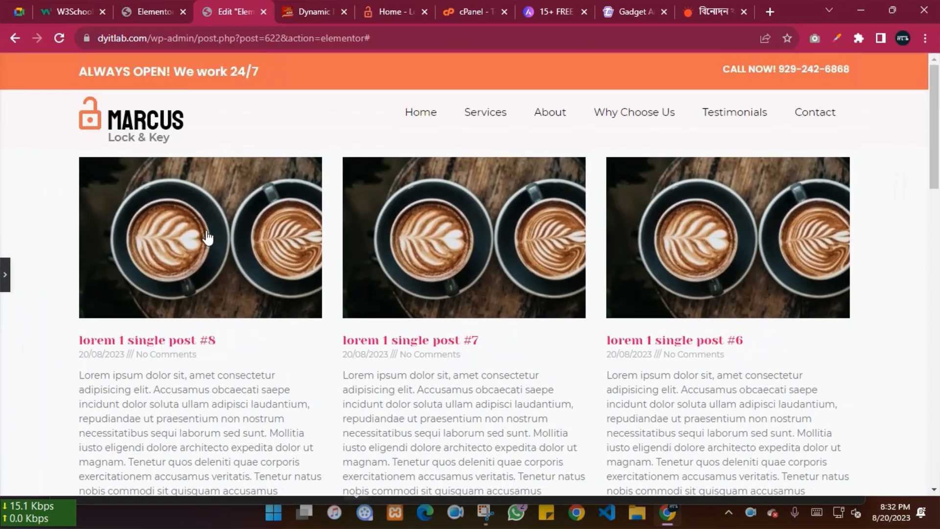
{"action": "scroll", "coordinate": [848, 233], "scroll_direction": "down", "scroll_amount": 4}
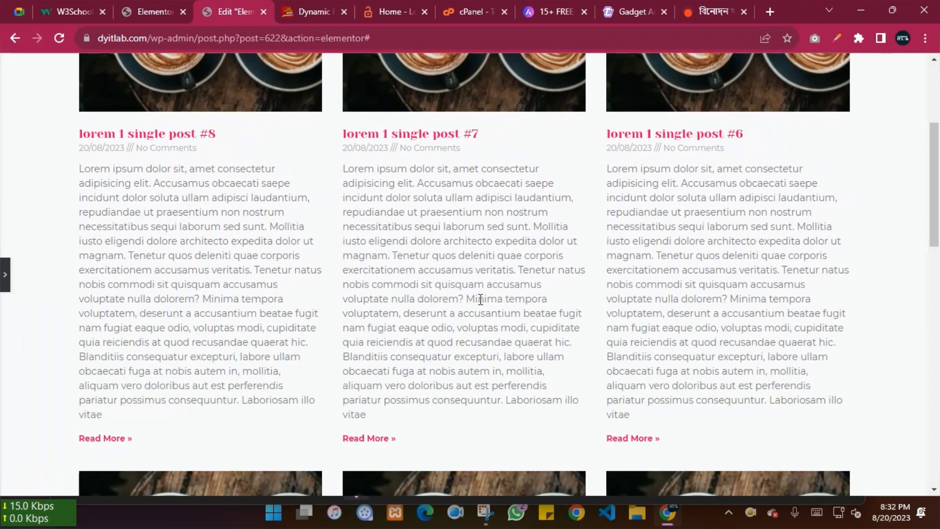
{"action": "scroll", "coordinate": [481, 300], "scroll_direction": "down", "scroll_amount": 7}
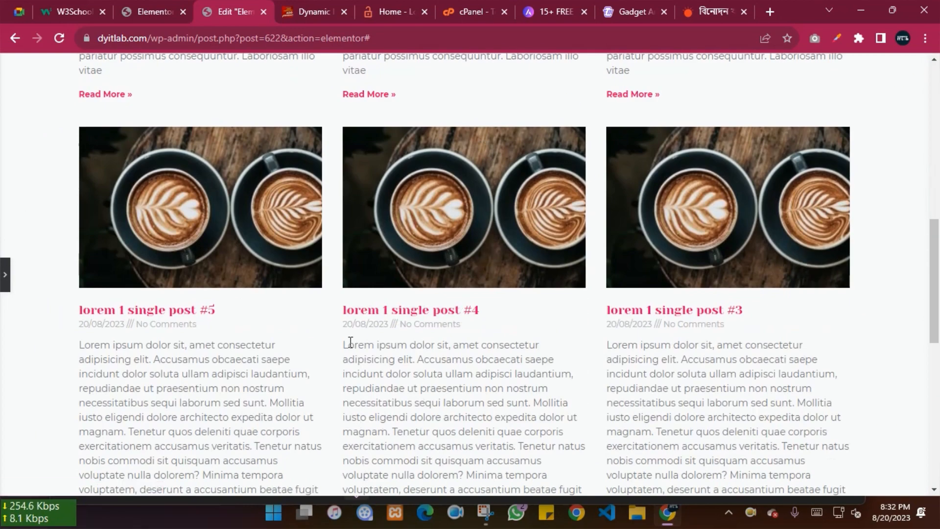
{"action": "left_click", "coordinate": [5, 274]}
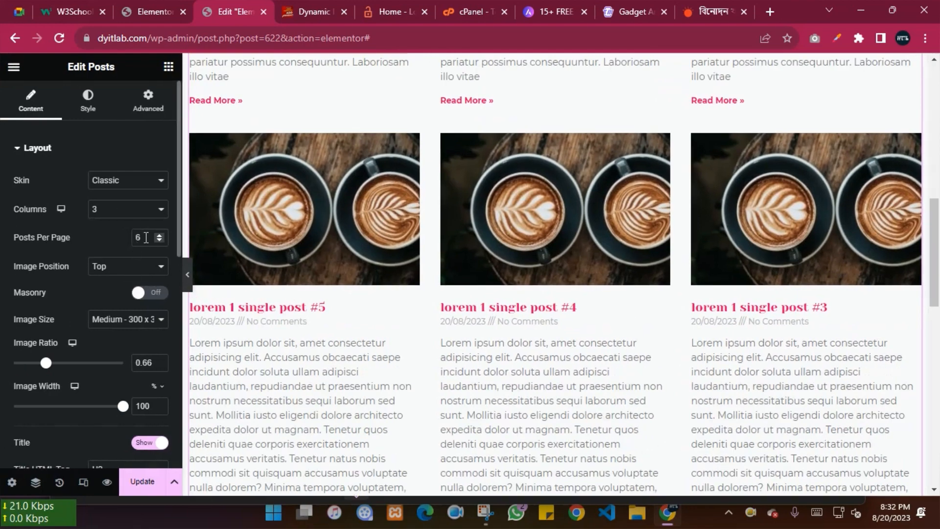
Step: Try the post grid with 4 columns, return it to 3, and look through the listing
{"action": "left_click", "coordinate": [128, 217]}
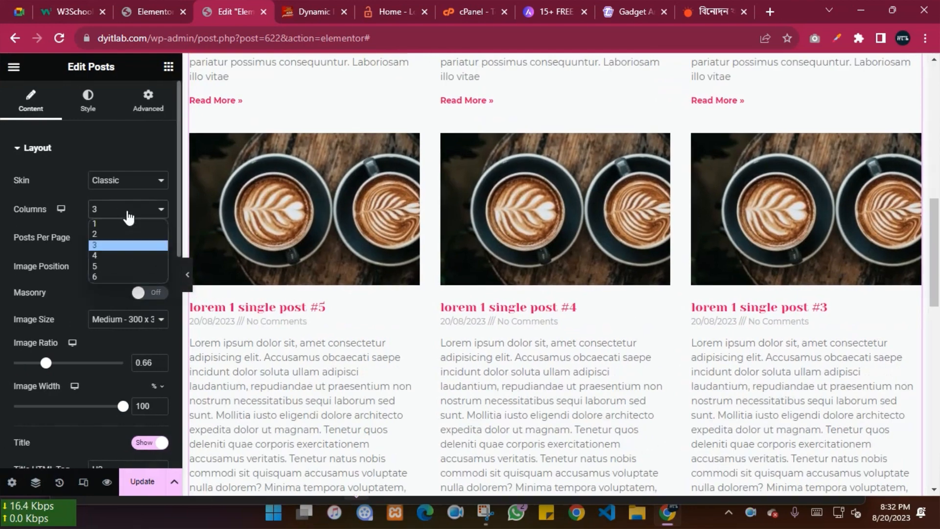
{"action": "left_click", "coordinate": [108, 255]}
{"action": "scroll", "coordinate": [757, 279], "scroll_direction": "up", "scroll_amount": 8}
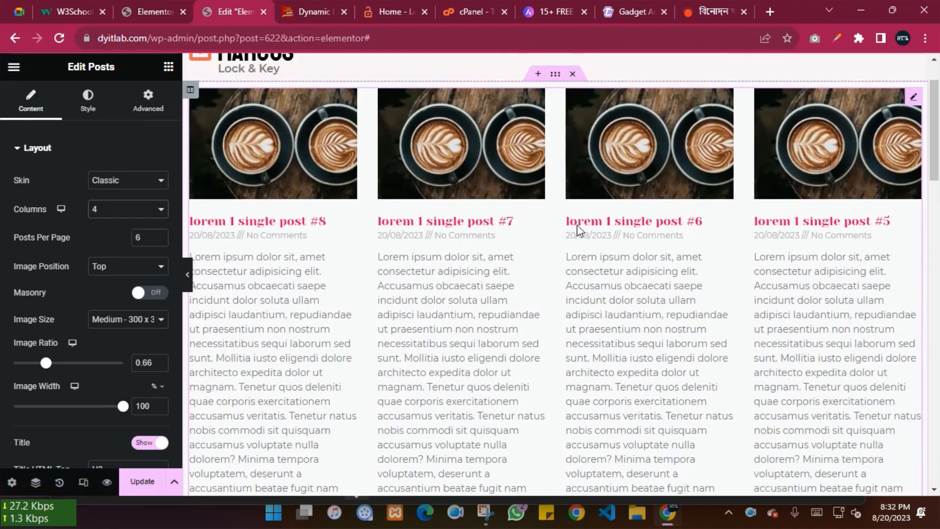
{"action": "left_click", "coordinate": [113, 215]}
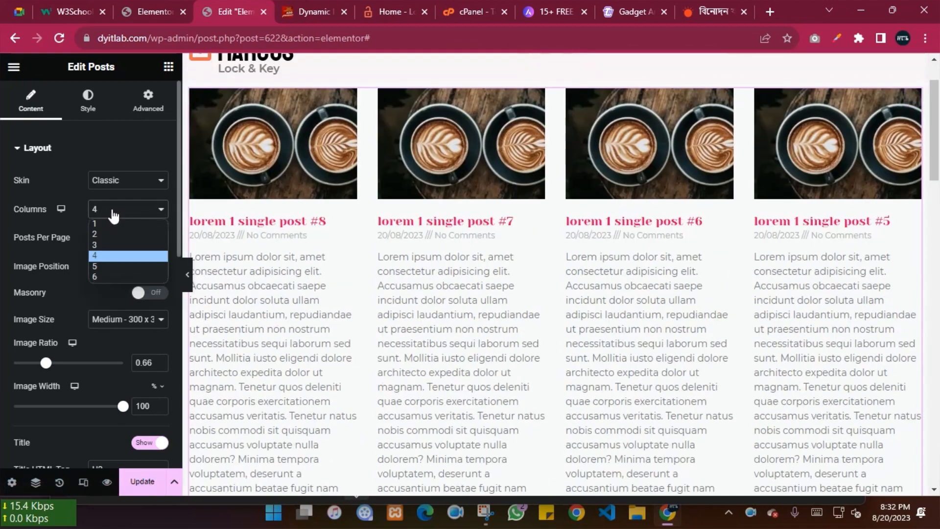
{"action": "left_click", "coordinate": [104, 244]}
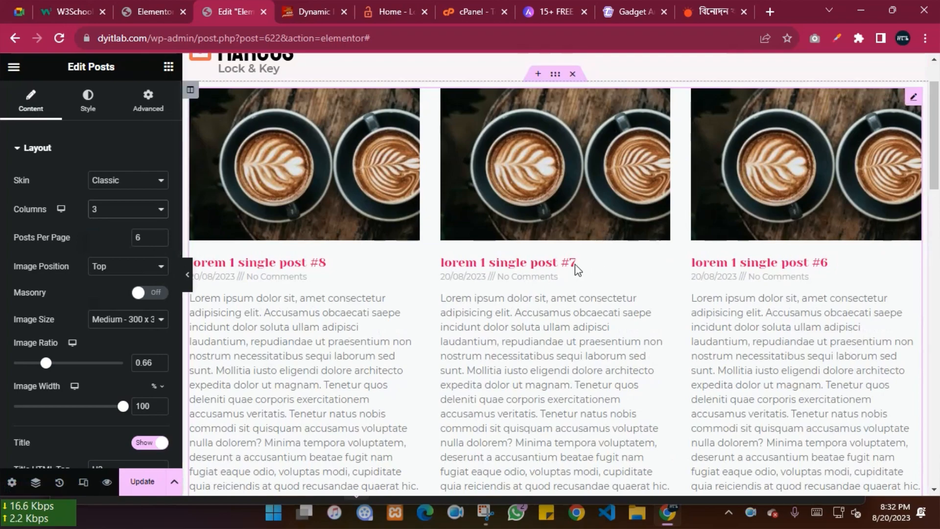
{"action": "scroll", "coordinate": [725, 297], "scroll_direction": "down", "scroll_amount": 8}
{"action": "scroll", "coordinate": [724, 297], "scroll_direction": "down", "scroll_amount": 7}
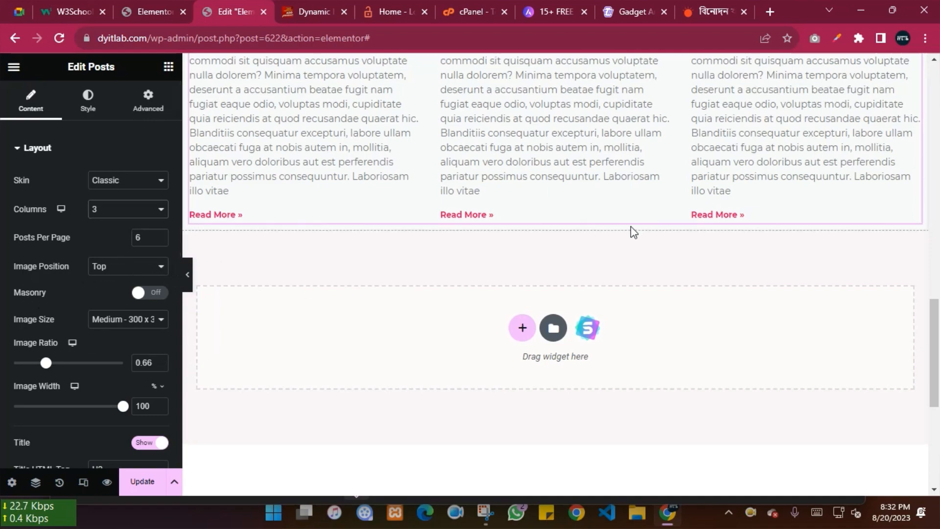
{"action": "scroll", "coordinate": [631, 226], "scroll_direction": "up", "scroll_amount": 10}
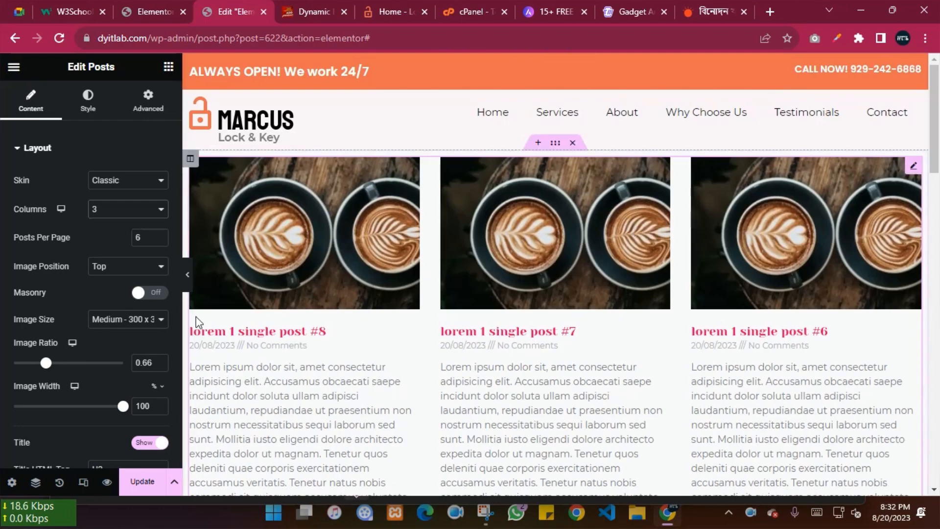
Step: Try the Left and None image positions and the Masonry option, restoring the position to Top and Masonry to off
{"action": "left_click", "coordinate": [128, 267]}
{"action": "left_click", "coordinate": [108, 292]}
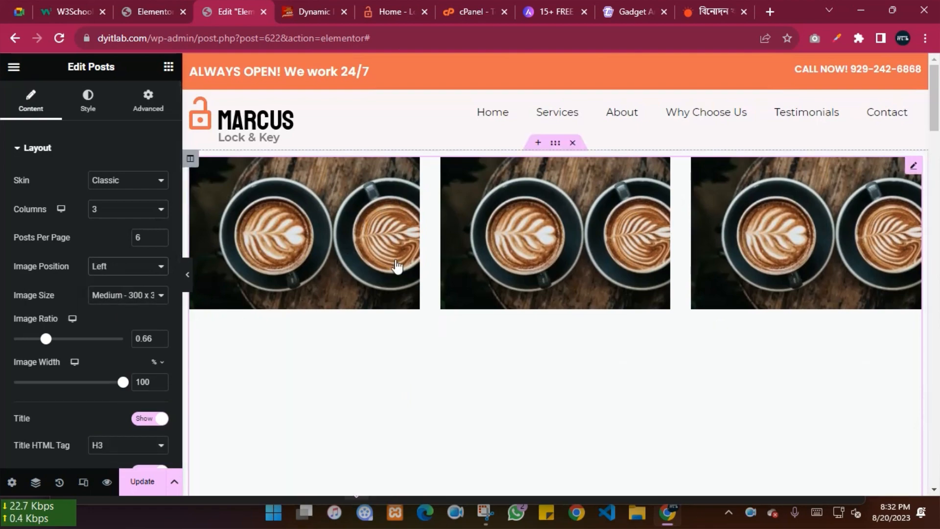
{"action": "scroll", "coordinate": [397, 257], "scroll_direction": "down", "scroll_amount": 15}
{"action": "scroll", "coordinate": [399, 260], "scroll_direction": "up", "scroll_amount": 15}
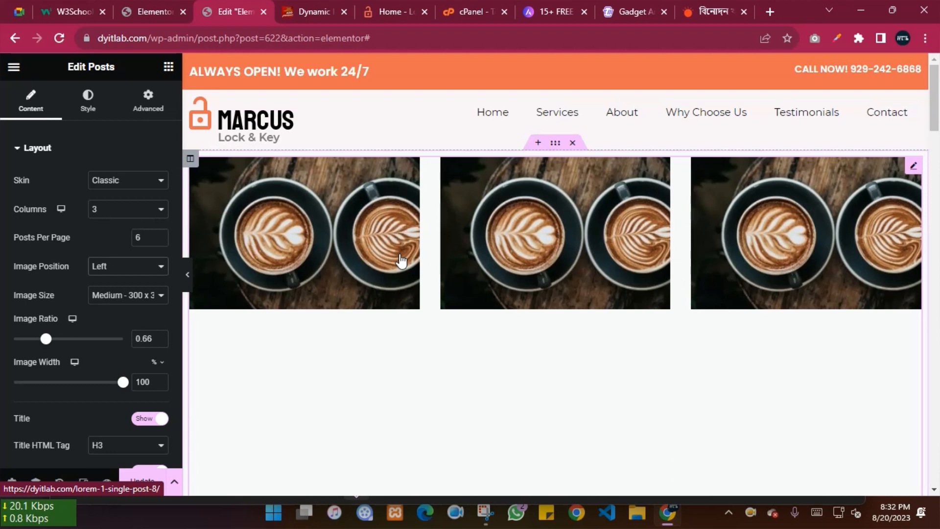
{"action": "left_click", "coordinate": [110, 267]}
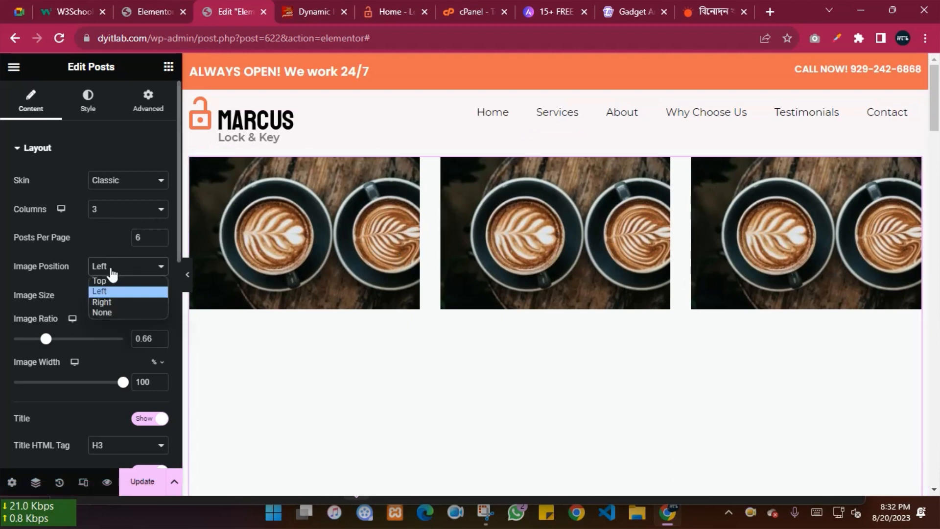
{"action": "left_click", "coordinate": [112, 312]}
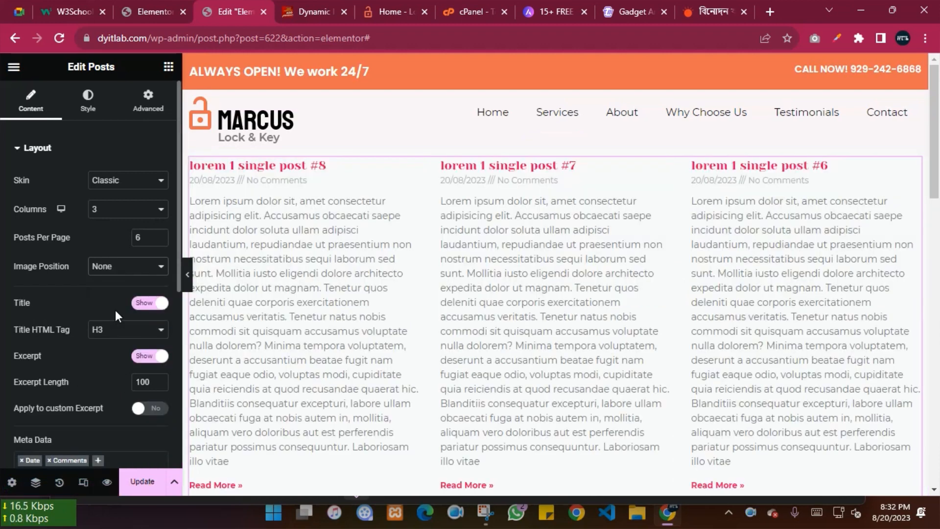
{"action": "left_click", "coordinate": [123, 268]}
{"action": "left_click", "coordinate": [116, 280]}
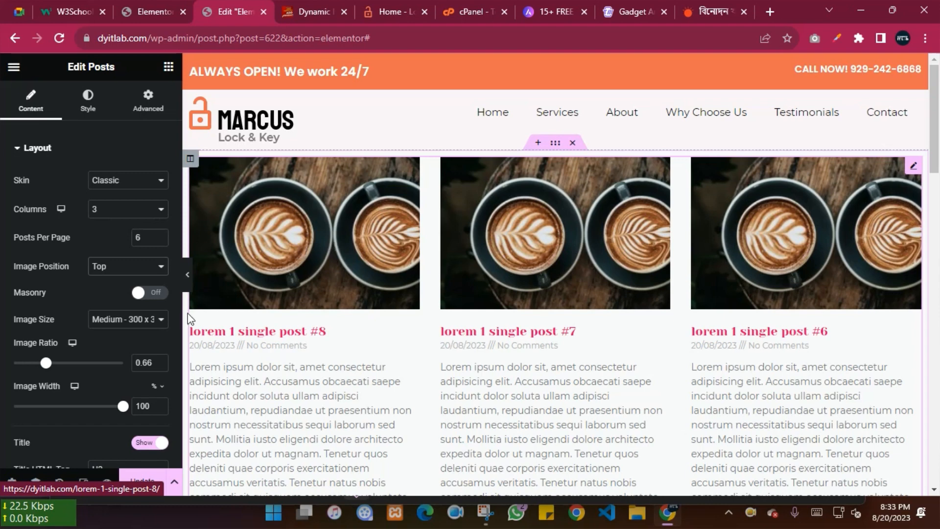
{"action": "left_click", "coordinate": [149, 293]}
{"action": "left_click", "coordinate": [152, 304]}
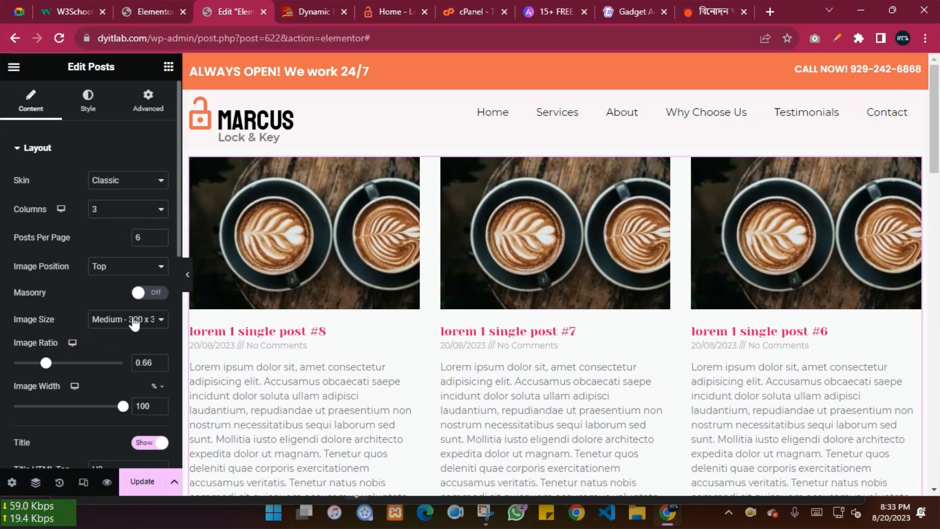
Step: Set the HTML tag of the post titles to H2
{"action": "scroll", "coordinate": [80, 329], "scroll_direction": "down", "scroll_amount": 3}
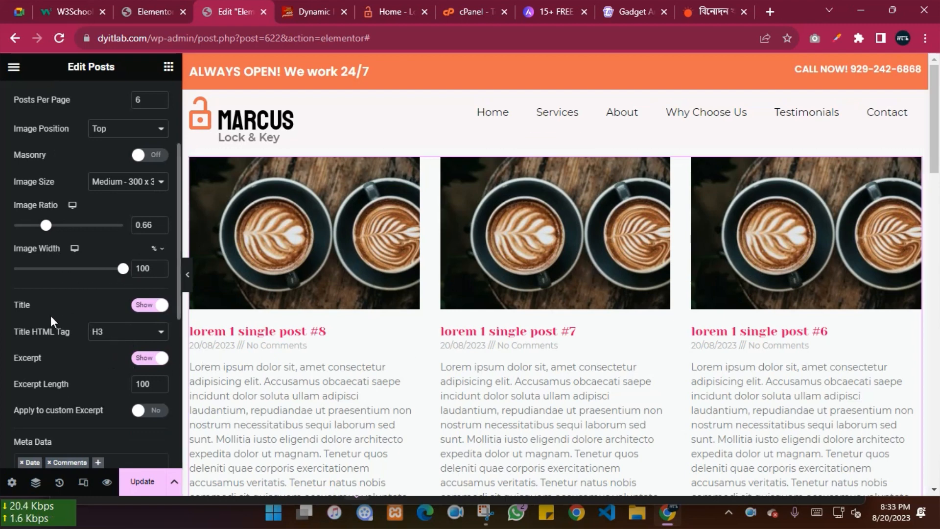
{"action": "scroll", "coordinate": [88, 314], "scroll_direction": "down", "scroll_amount": 2}
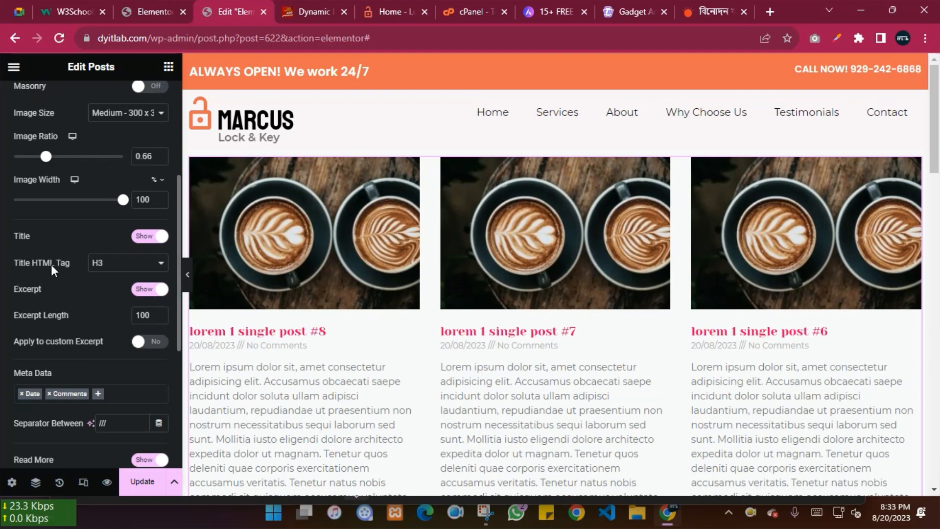
{"action": "left_click", "coordinate": [118, 267]}
{"action": "left_click", "coordinate": [106, 287]}
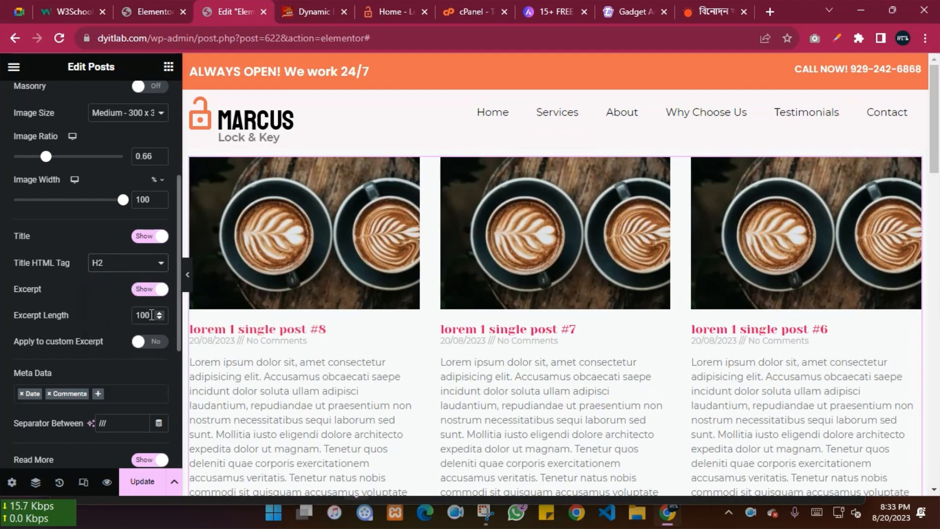
Step: Set the post excerpt length to 25 and update the template
{"action": "type", "text": "25"}
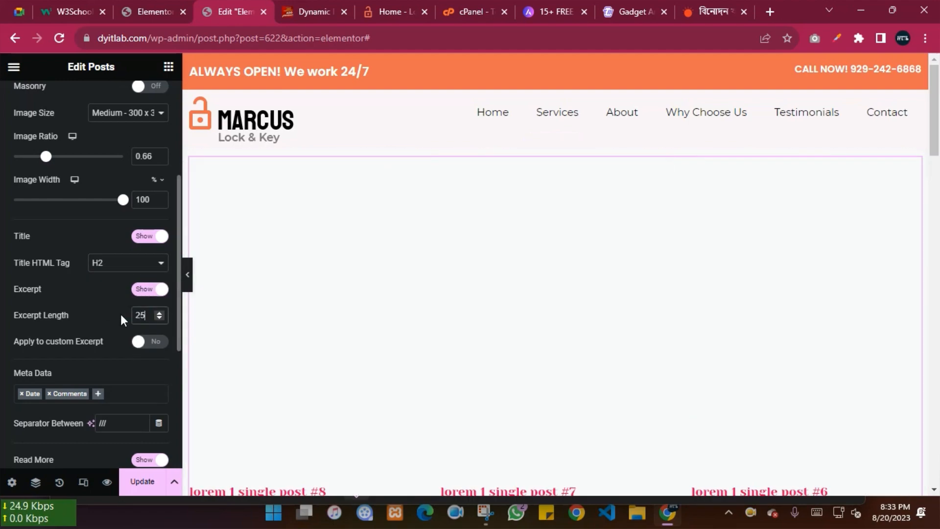
{"action": "scroll", "coordinate": [453, 334], "scroll_direction": "down", "scroll_amount": 5}
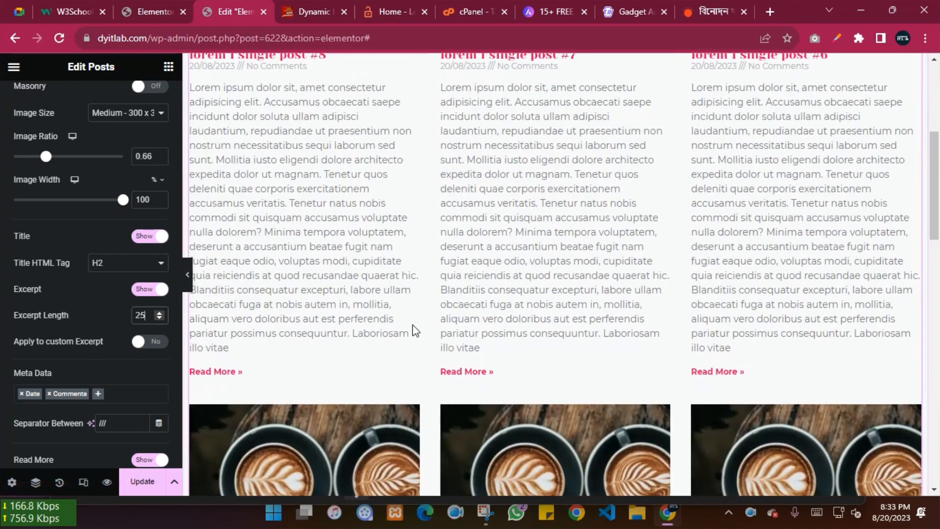
{"action": "left_click", "coordinate": [146, 484]}
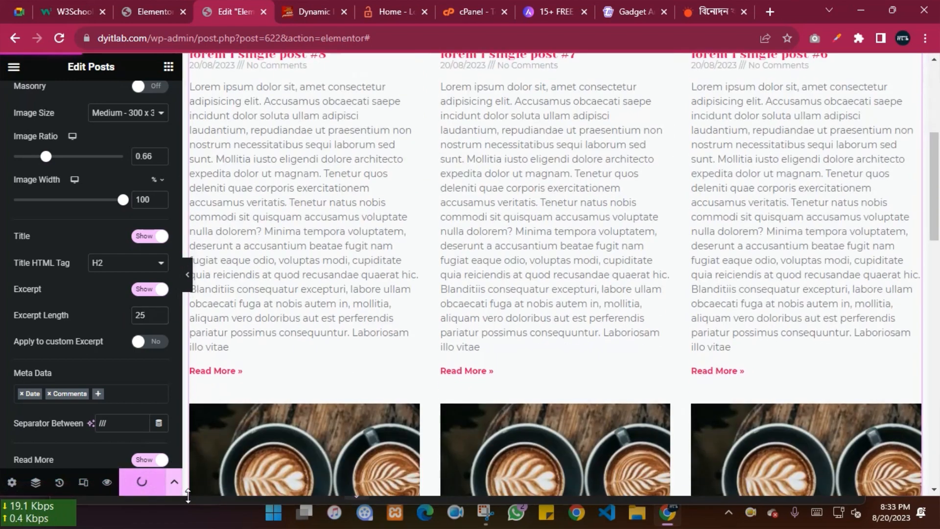
{"action": "scroll", "coordinate": [434, 328], "scroll_direction": "up", "scroll_amount": 3}
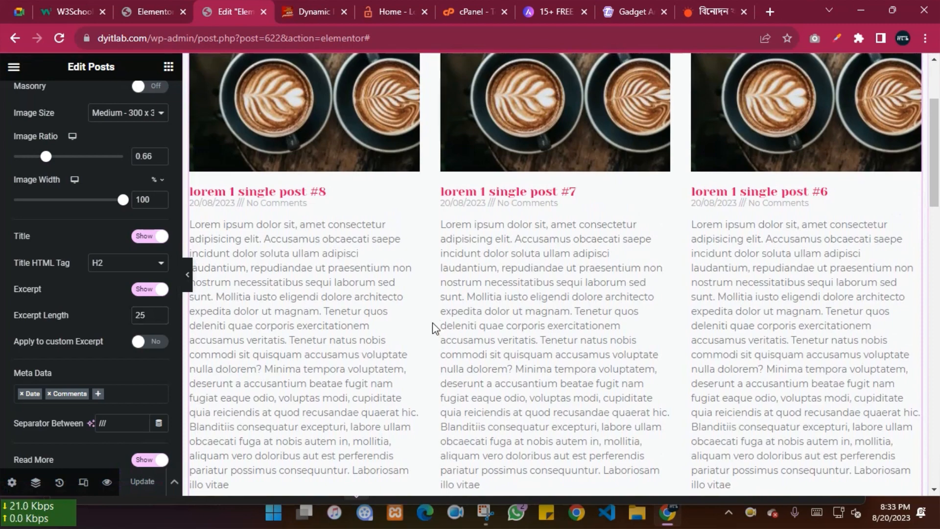
{"action": "scroll", "coordinate": [434, 328], "scroll_direction": "up", "scroll_amount": 3}
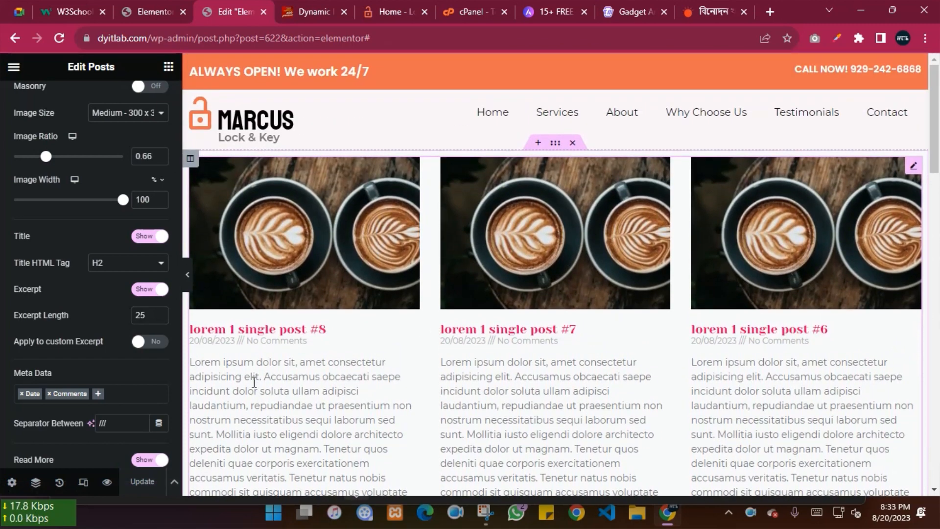
Step: Add Author and Time to the posts' meta data and set the separator between the entries to "|"
{"action": "scroll", "coordinate": [116, 364], "scroll_direction": "down", "scroll_amount": 3}
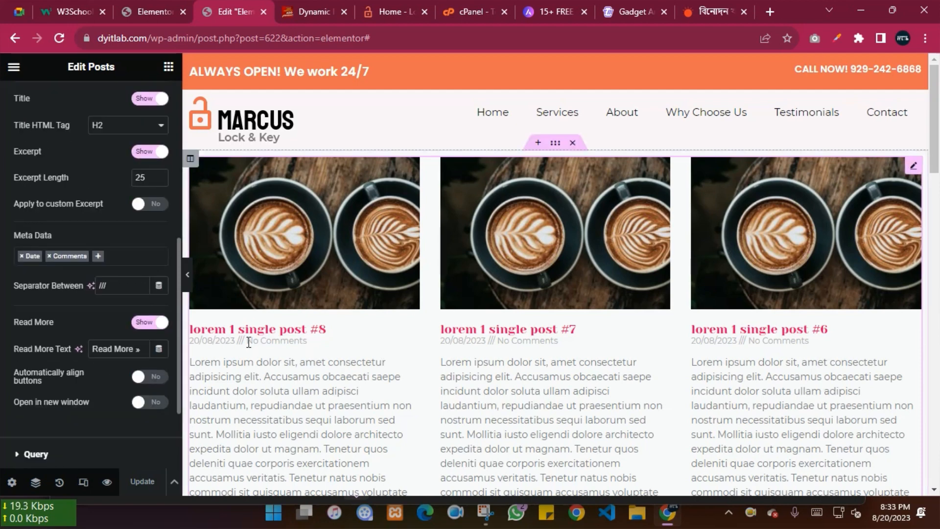
{"action": "left_click", "coordinate": [129, 258]}
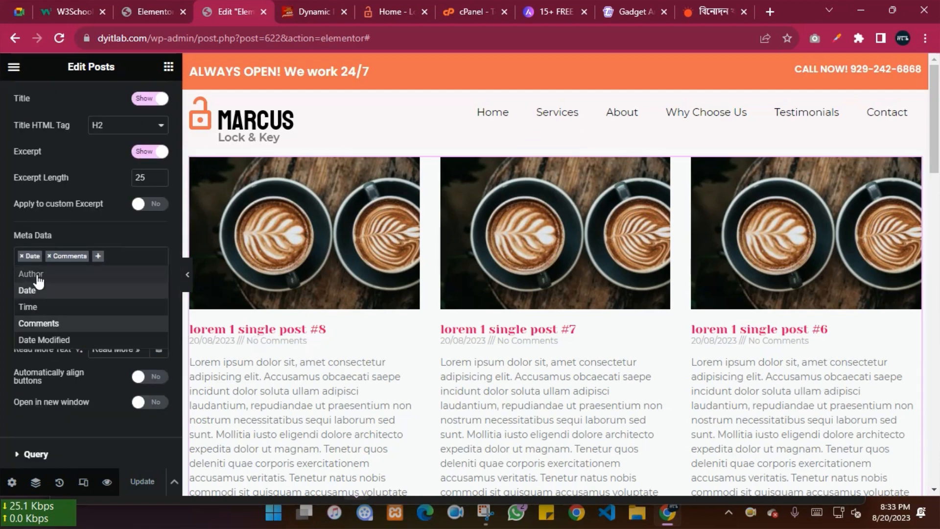
{"action": "left_click", "coordinate": [38, 276]}
{"action": "left_click", "coordinate": [146, 264]}
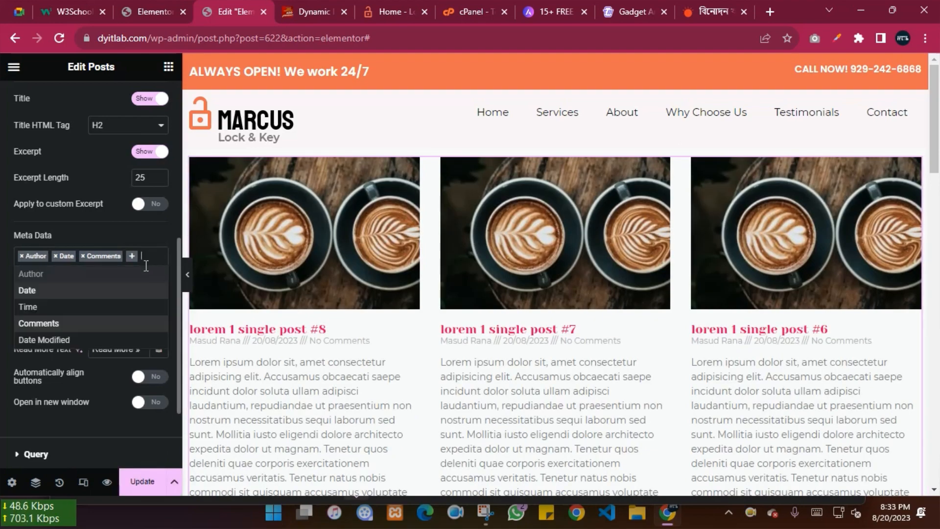
{"action": "left_click", "coordinate": [34, 306]}
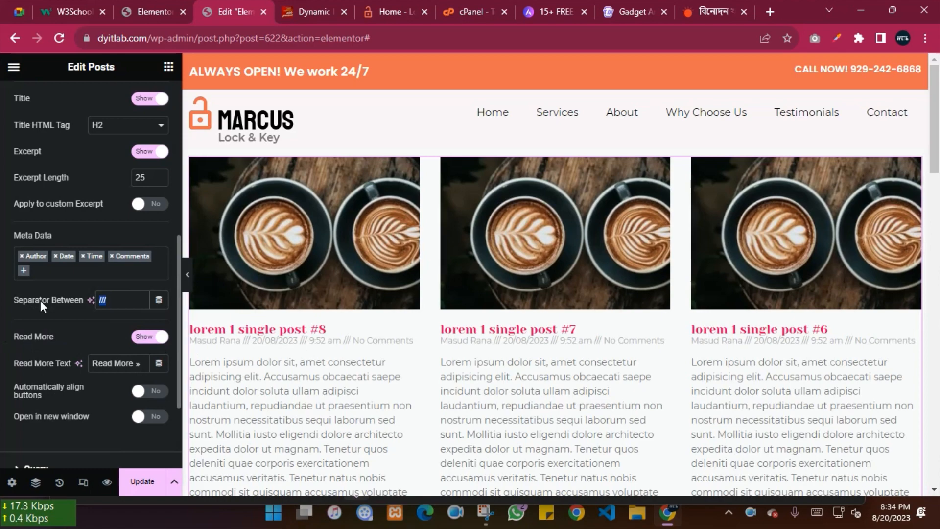
{"action": "type", "text": "|"}
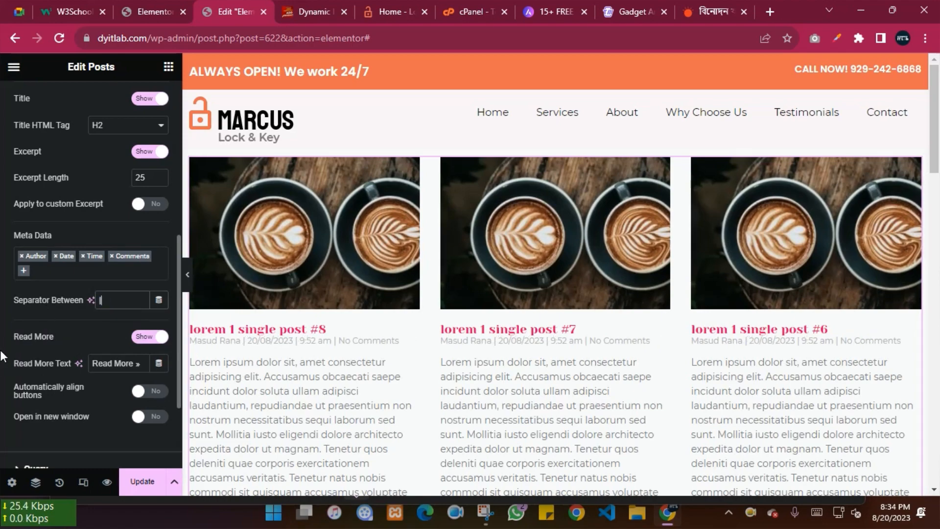
Step: Turn on automatic alignment of the Read More buttons in the Posts widget and check the post listing
{"action": "scroll", "coordinate": [294, 365], "scroll_direction": "down", "scroll_amount": 7}
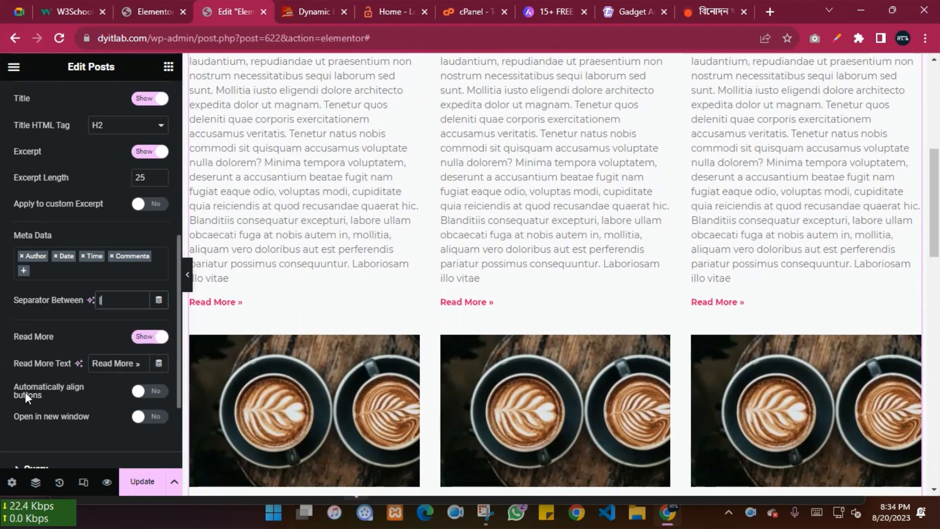
{"action": "scroll", "coordinate": [101, 390], "scroll_direction": "down", "scroll_amount": 2}
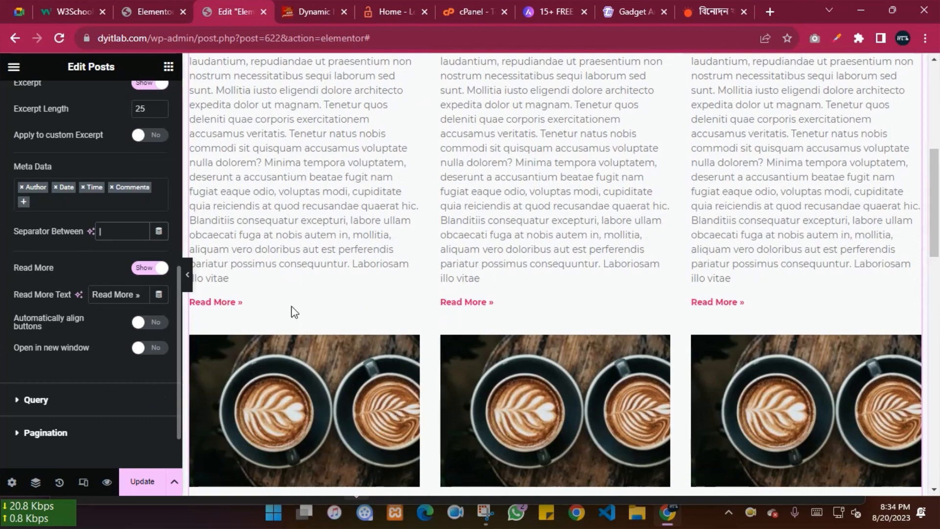
{"action": "left_click", "coordinate": [149, 323]}
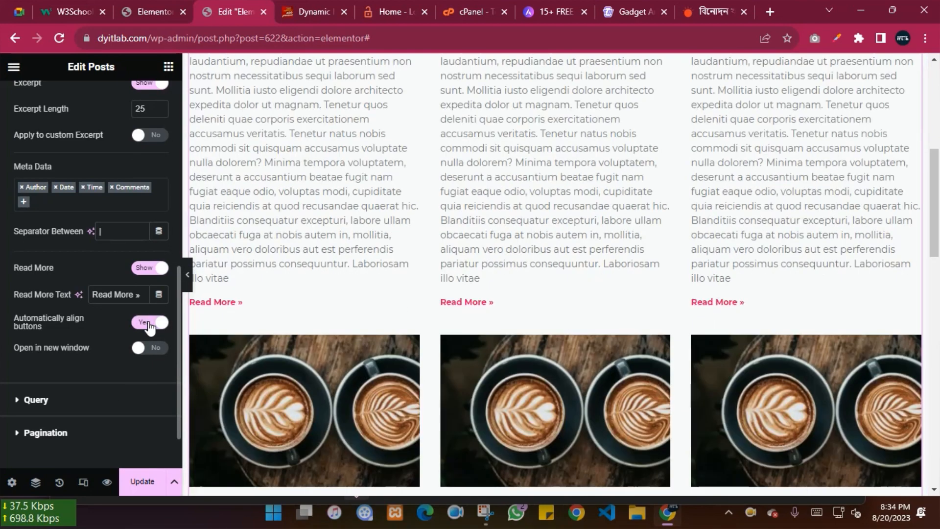
{"action": "scroll", "coordinate": [361, 336], "scroll_direction": "down", "scroll_amount": 5}
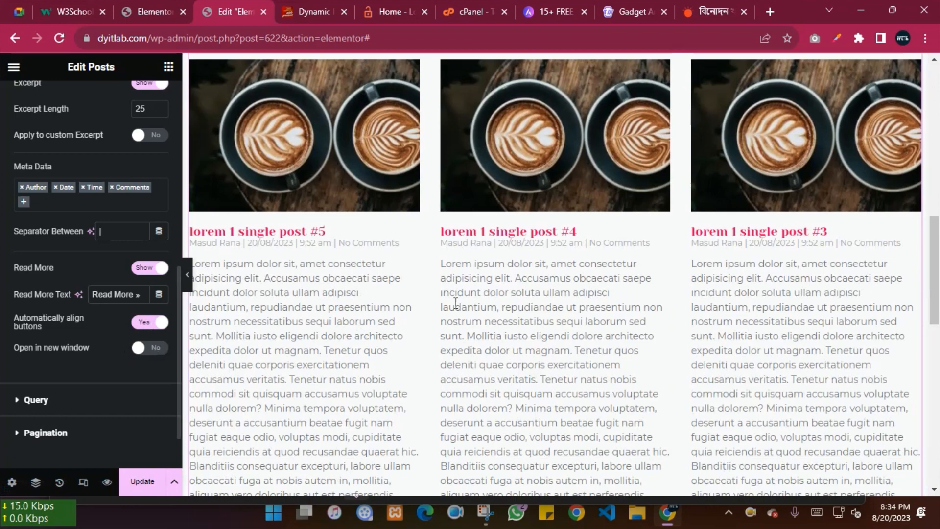
{"action": "scroll", "coordinate": [487, 288], "scroll_direction": "down", "scroll_amount": 4}
{"action": "scroll", "coordinate": [66, 419], "scroll_direction": "up", "scroll_amount": 10}
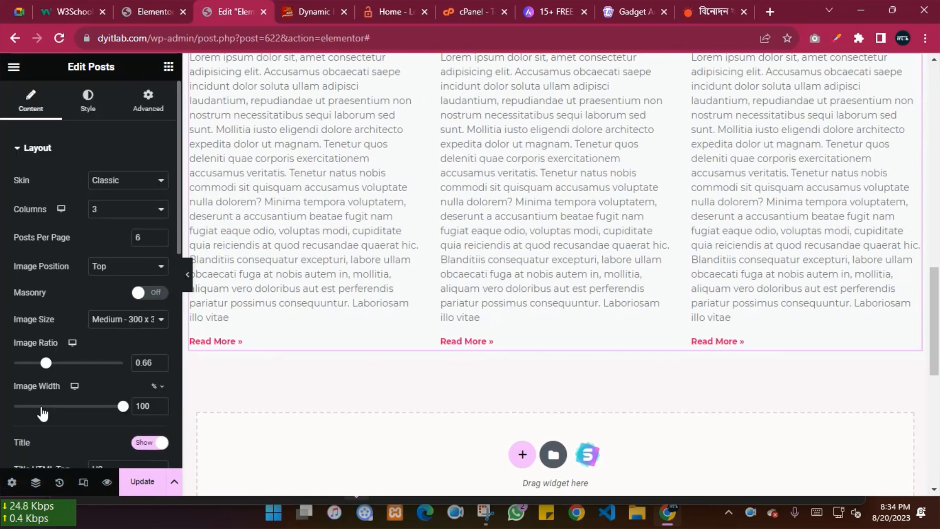
Step: Try Pages as the query source of the Posts widget, restoring the source to Posts
{"action": "left_click", "coordinate": [17, 150]}
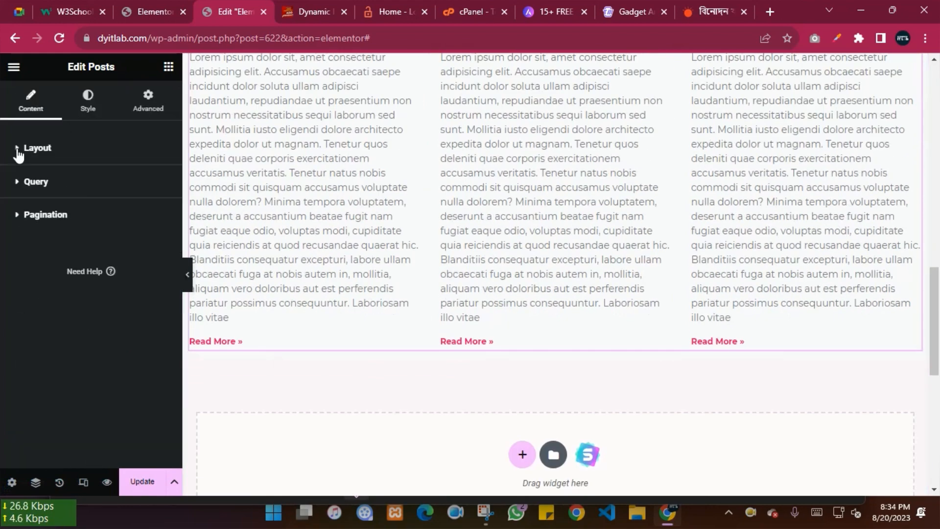
{"action": "left_click", "coordinate": [17, 185]}
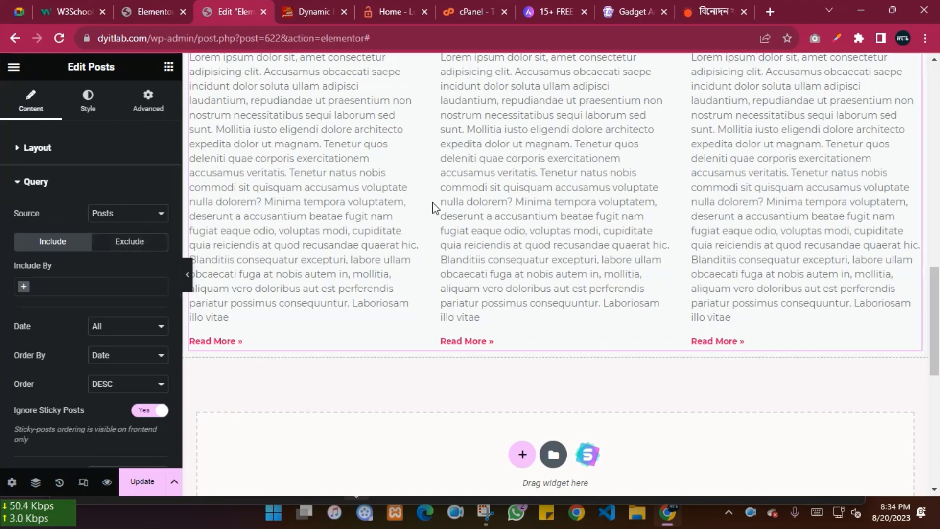
{"action": "scroll", "coordinate": [566, 238], "scroll_direction": "up", "scroll_amount": 15}
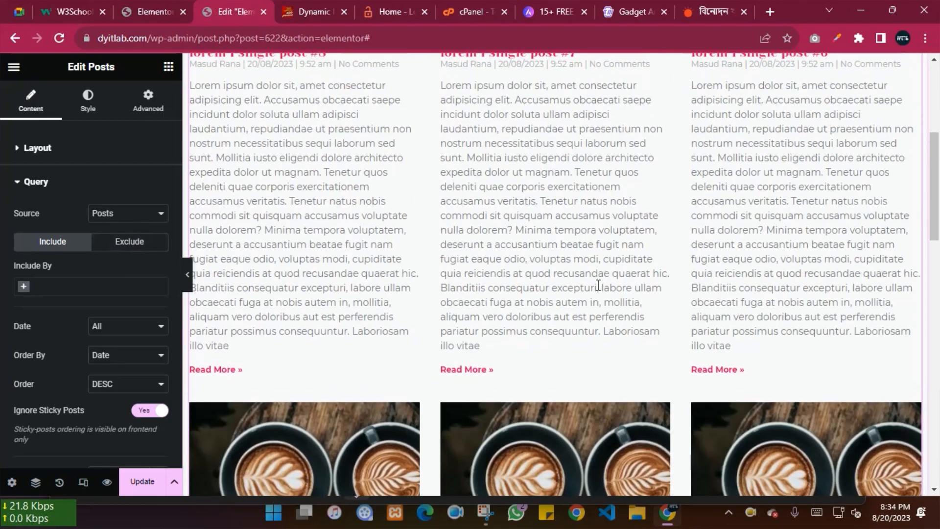
{"action": "scroll", "coordinate": [482, 324], "scroll_direction": "down", "scroll_amount": 10}
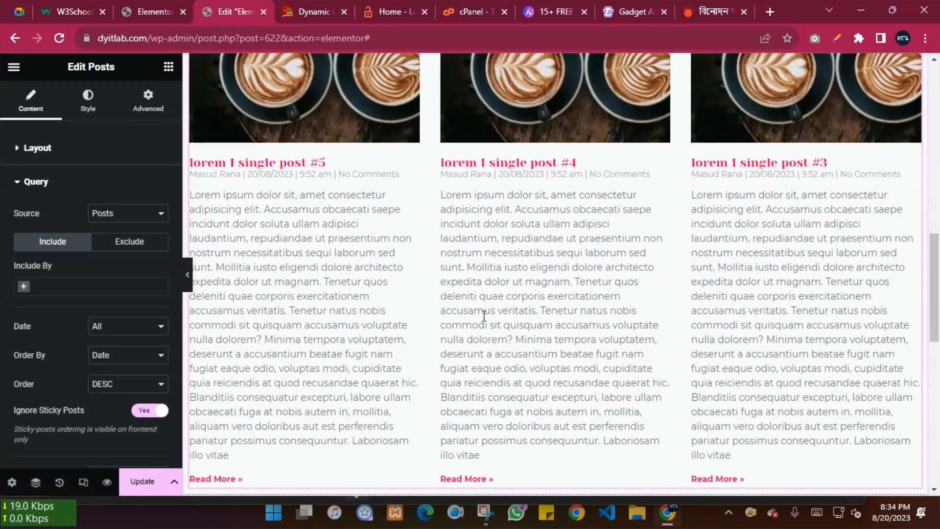
{"action": "left_click", "coordinate": [123, 214]}
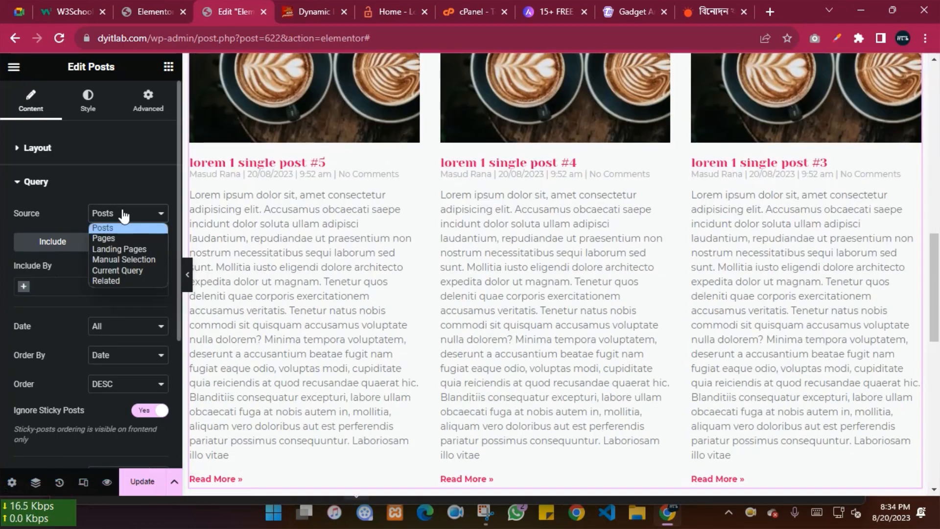
{"action": "left_click", "coordinate": [116, 239]}
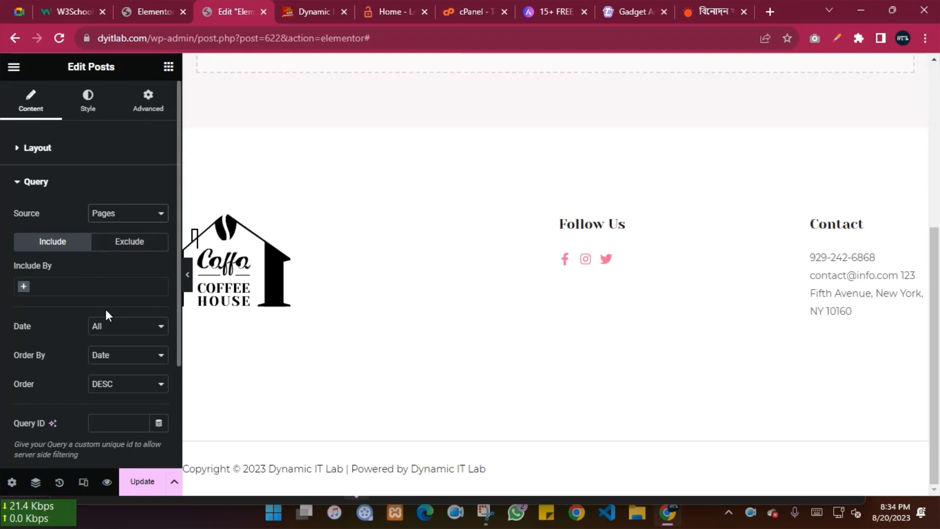
{"action": "left_click", "coordinate": [122, 214]}
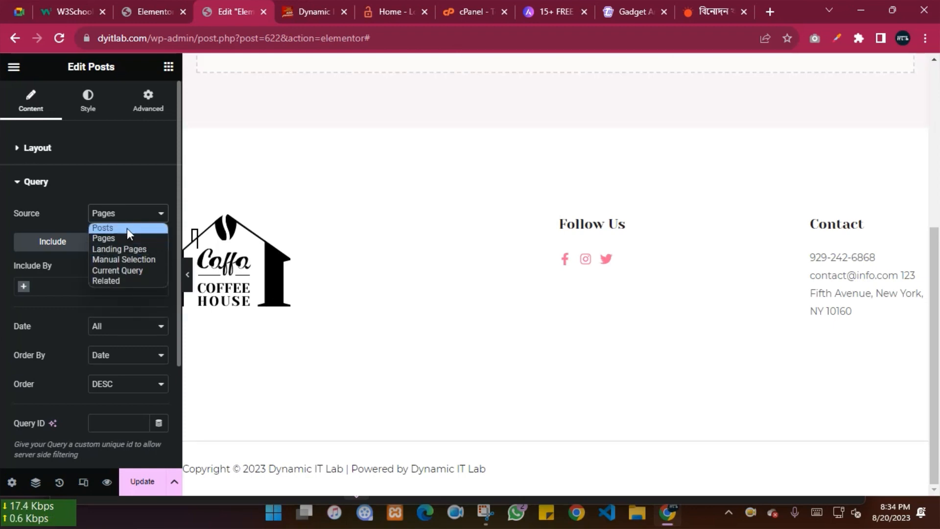
{"action": "left_click", "coordinate": [107, 227]}
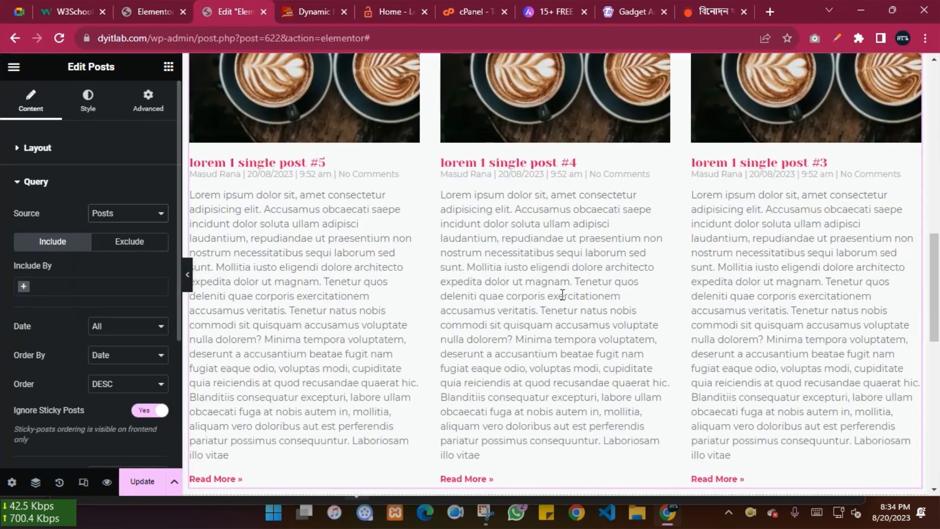
Step: Try Numbers pagination for the post listing, switching its Shorten option on and back off
{"action": "scroll", "coordinate": [20, 362], "scroll_direction": "down", "scroll_amount": 4}
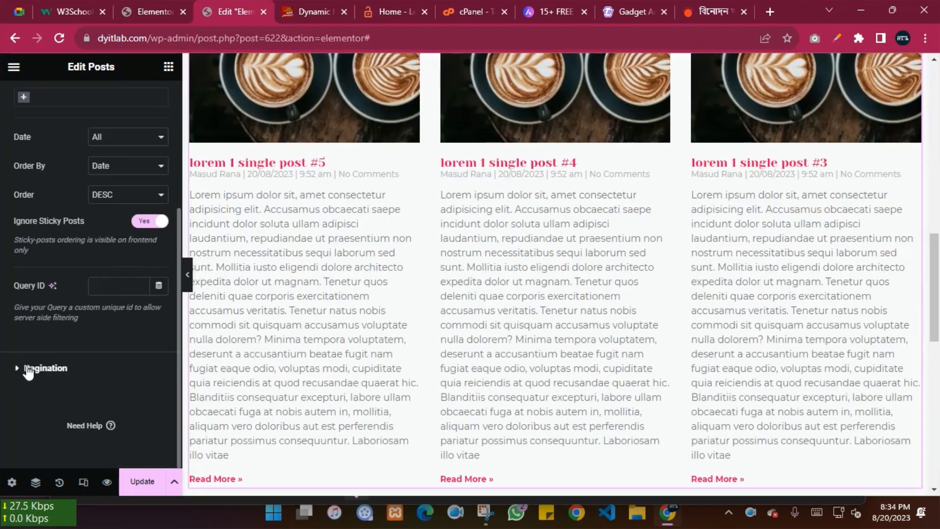
{"action": "scroll", "coordinate": [687, 304], "scroll_direction": "down", "scroll_amount": 8}
{"action": "scroll", "coordinate": [681, 167], "scroll_direction": "up", "scroll_amount": 3}
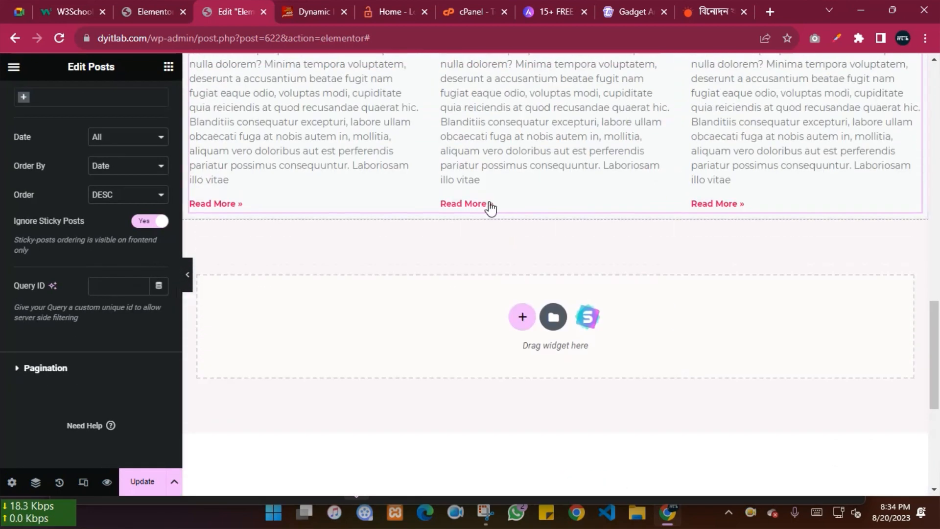
{"action": "left_click", "coordinate": [21, 371]}
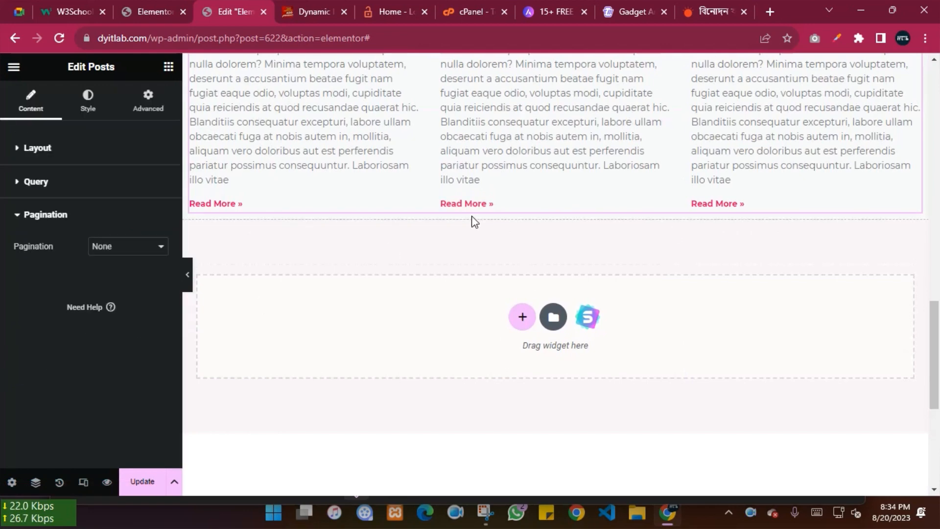
{"action": "left_click", "coordinate": [116, 248]}
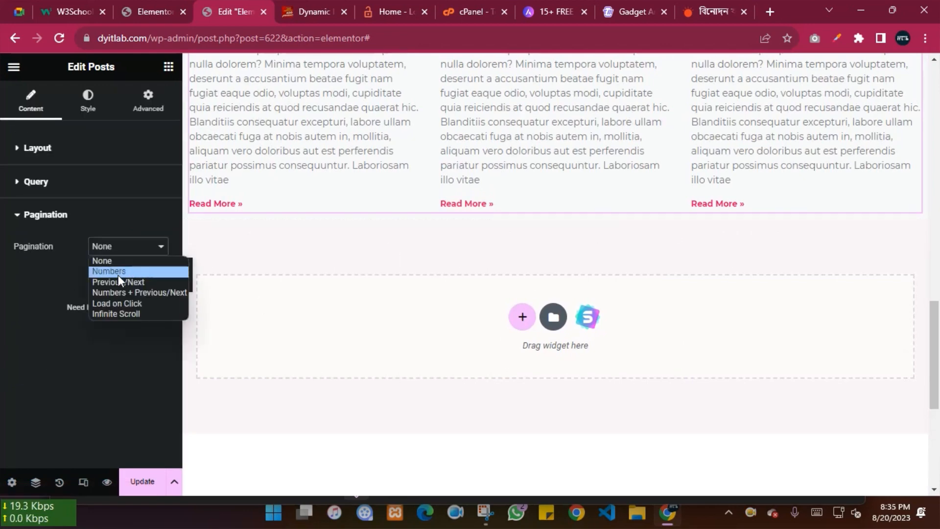
{"action": "left_click", "coordinate": [118, 273]}
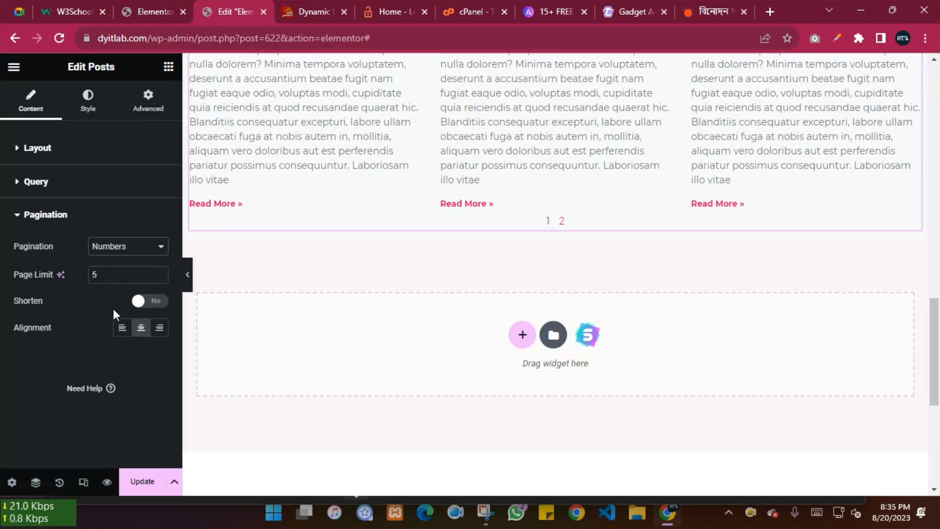
{"action": "left_click", "coordinate": [140, 301]}
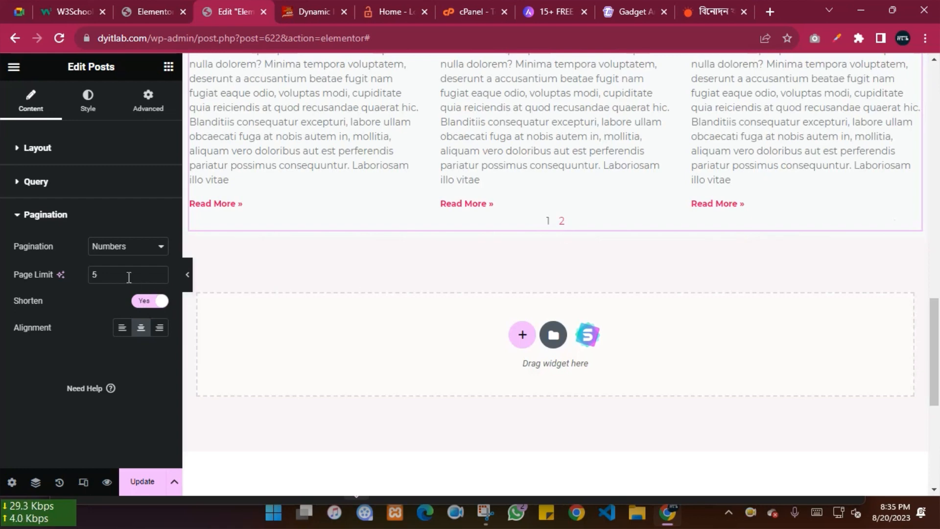
{"action": "left_click", "coordinate": [153, 302]}
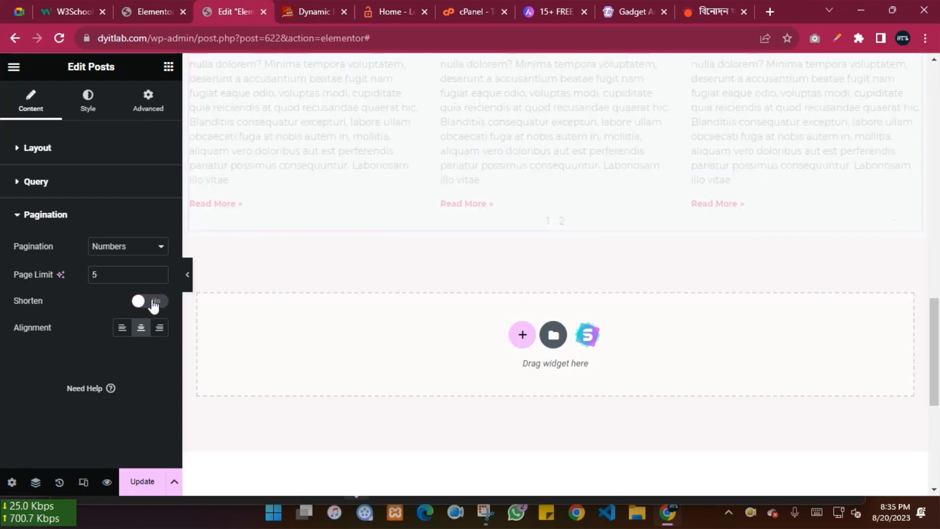
Step: Set the pagination to Load on Click with a centred Load More button and update the template
{"action": "left_click", "coordinate": [110, 249]}
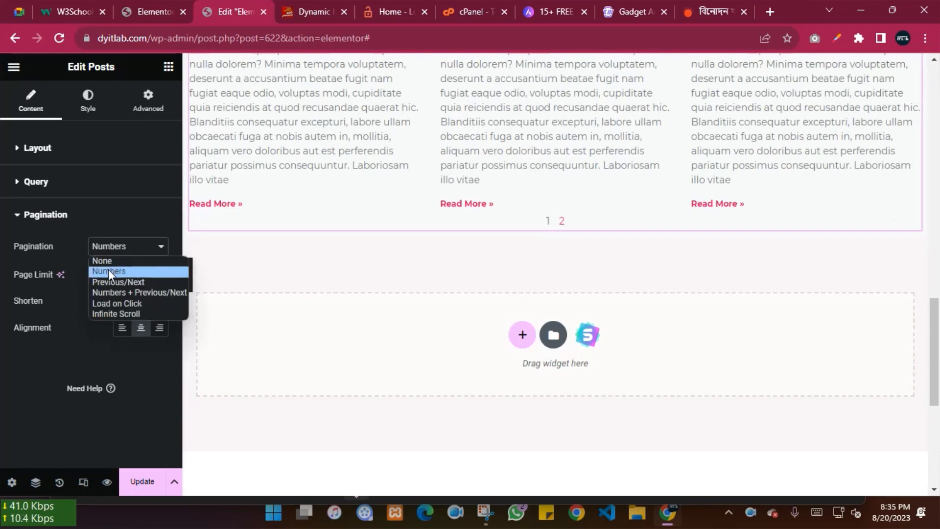
{"action": "left_click", "coordinate": [107, 303]}
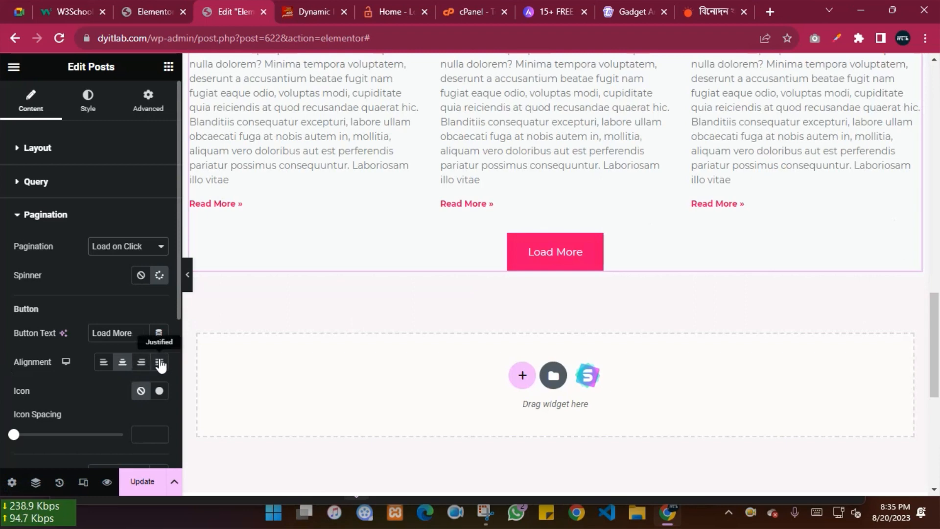
{"action": "left_click", "coordinate": [104, 364]}
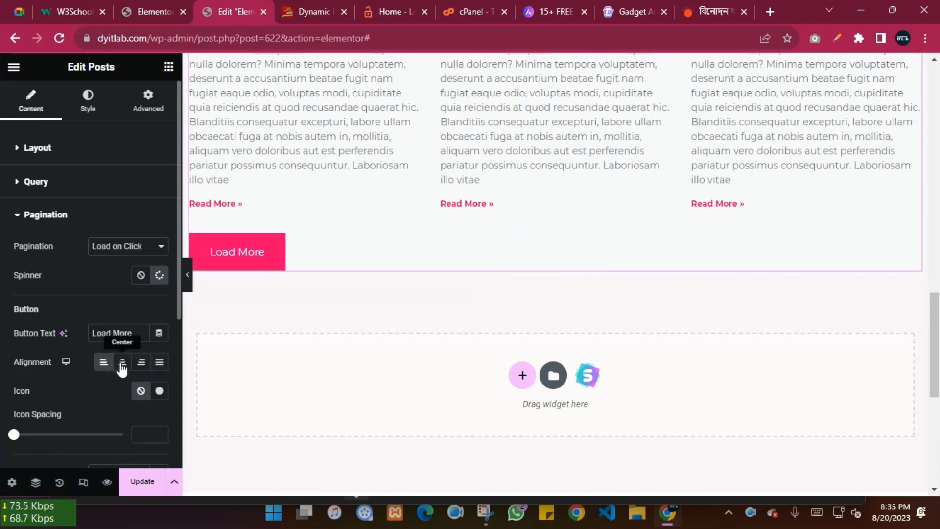
{"action": "left_click", "coordinate": [122, 363]}
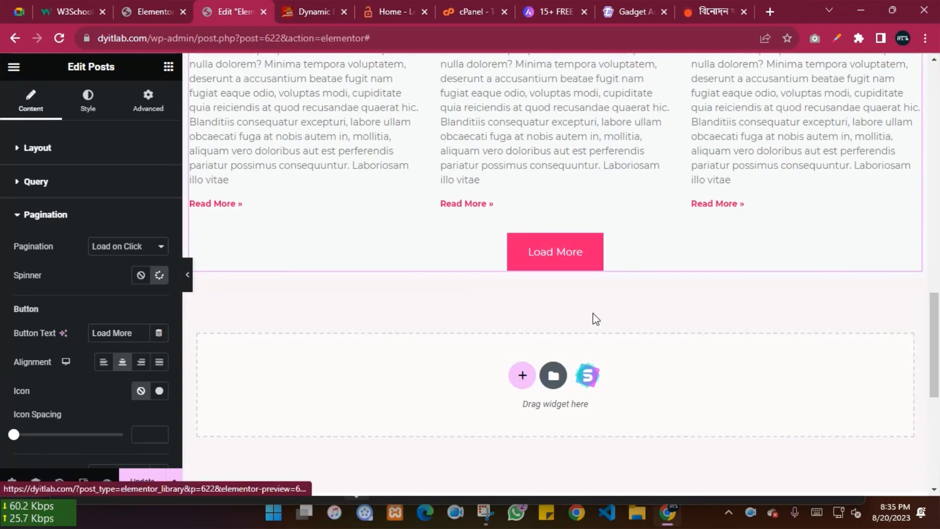
{"action": "left_click", "coordinate": [142, 482]}
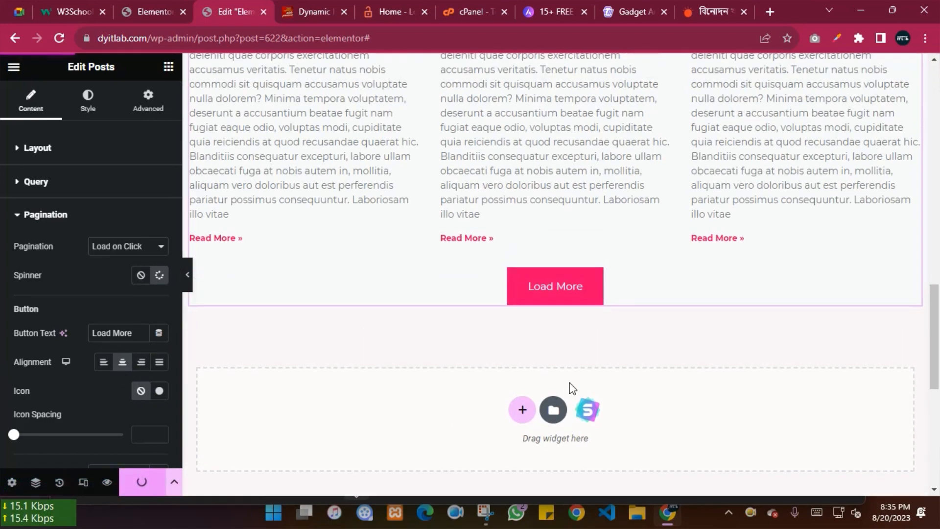
Step: Unlink the posts section's padding, set it to 50 px at the top and 30 px at the bottom, and update the template
{"action": "scroll", "coordinate": [570, 383], "scroll_direction": "up", "scroll_amount": 8}
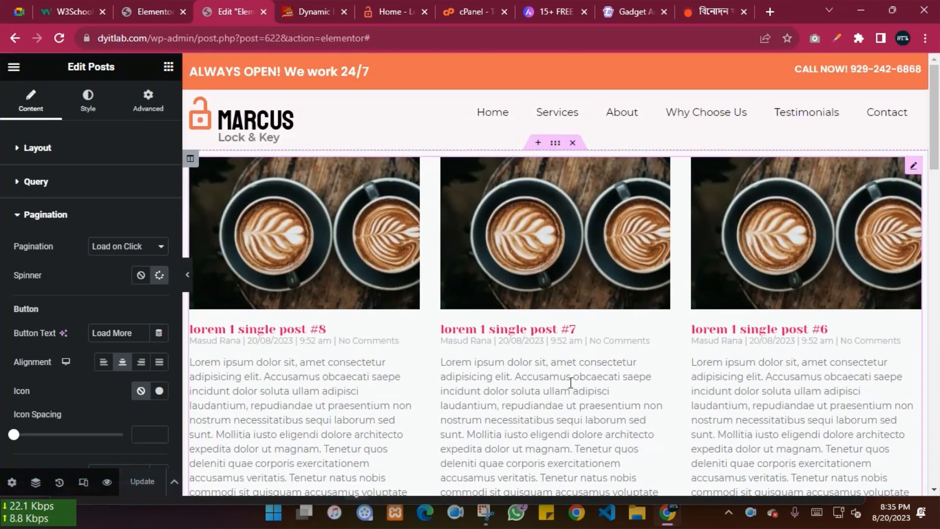
{"action": "scroll", "coordinate": [495, 200], "scroll_direction": "down", "scroll_amount": 11}
{"action": "scroll", "coordinate": [510, 341], "scroll_direction": "up", "scroll_amount": 11}
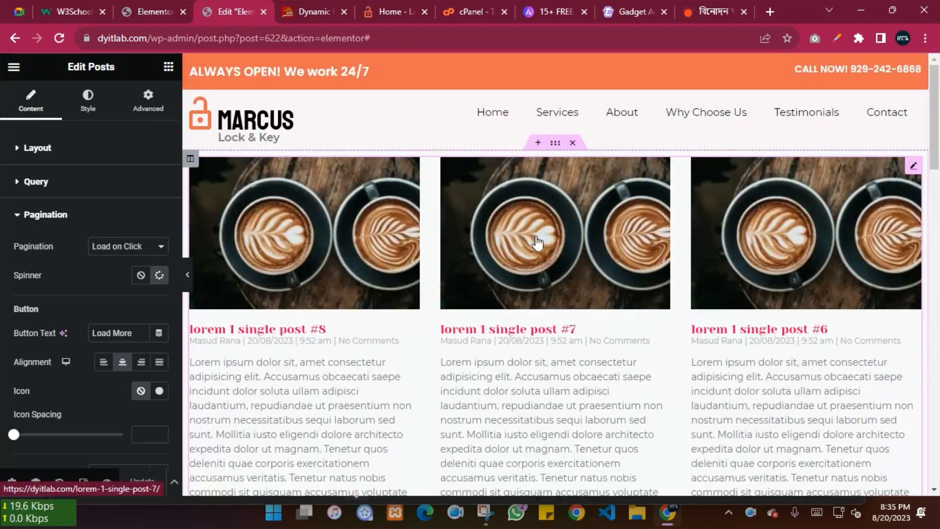
{"action": "left_click", "coordinate": [556, 145]}
{"action": "left_click", "coordinate": [148, 98]}
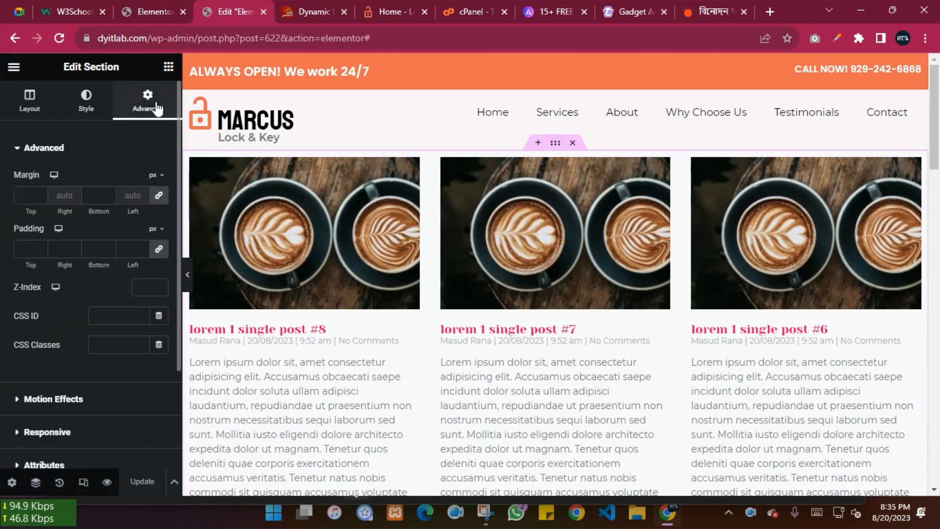
{"action": "left_click", "coordinate": [160, 250]}
{"action": "left_click_drag", "start_coordinate": [35, 248], "coordinate": [3, 253]}
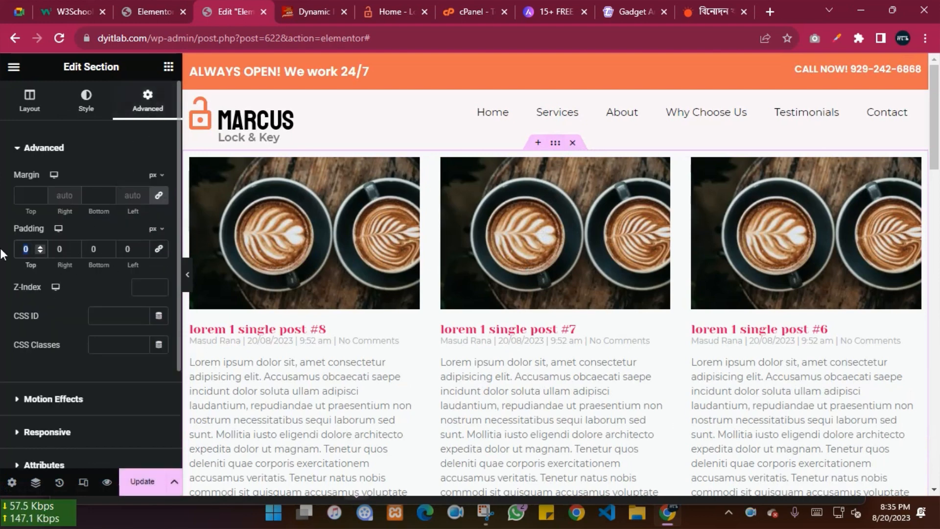
{"action": "type", "text": "50"}
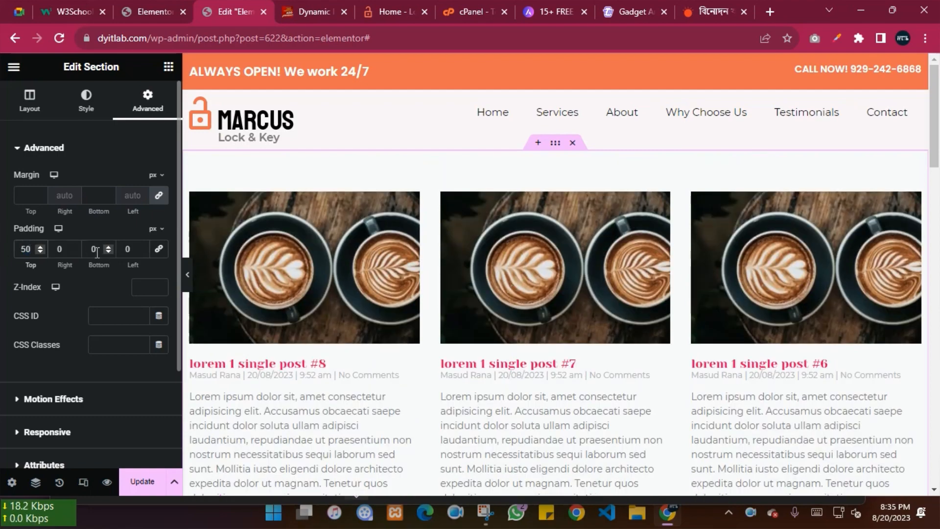
{"action": "left_click_drag", "start_coordinate": [97, 253], "coordinate": [90, 245]}
{"action": "type", "text": "30"}
{"action": "left_click", "coordinate": [141, 481]}
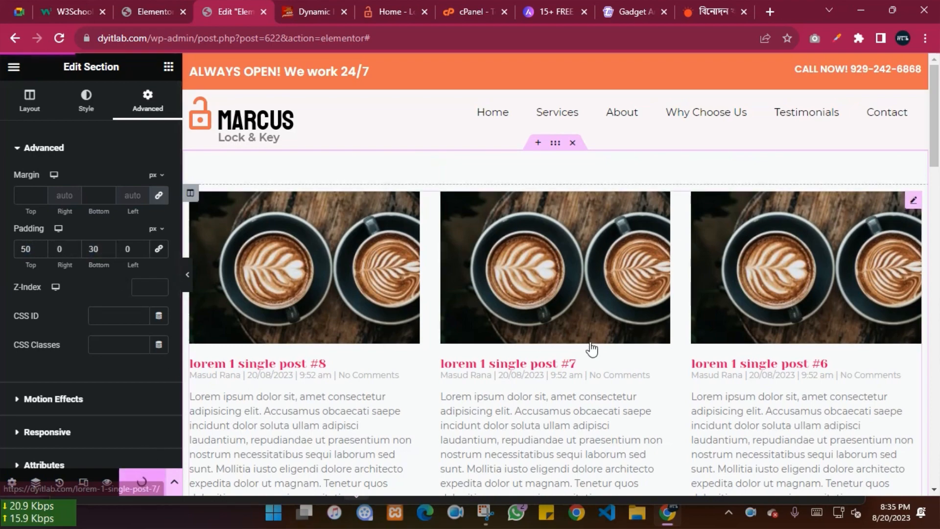
{"action": "scroll", "coordinate": [544, 319], "scroll_direction": "down", "scroll_amount": 4}
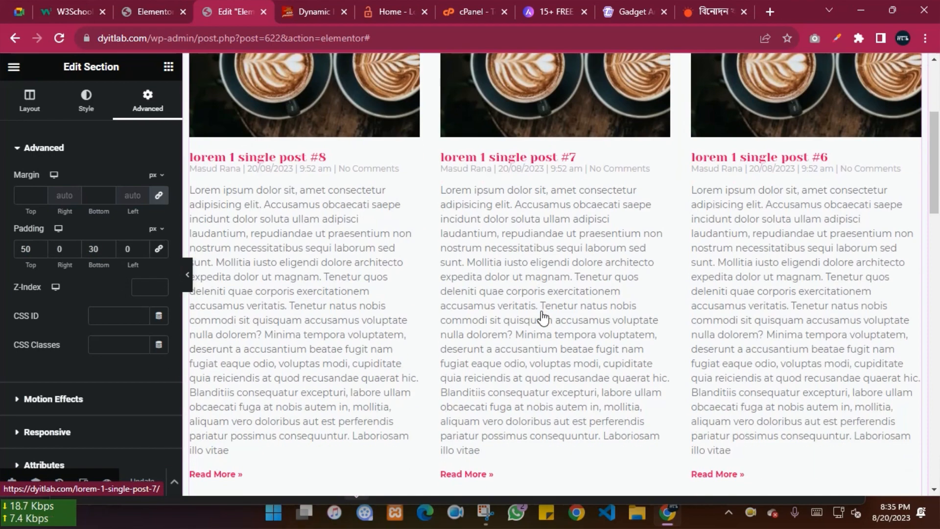
{"action": "scroll", "coordinate": [543, 318], "scroll_direction": "up", "scroll_amount": 4}
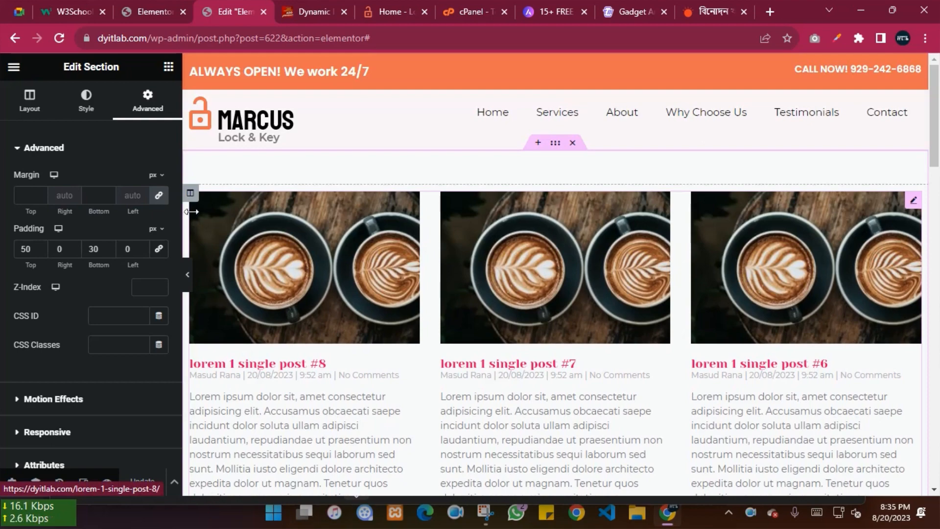
Step: Duplicate the live home page's browser tab and open the WordPress dashboard in the original one
{"action": "left_click", "coordinate": [315, 2]}
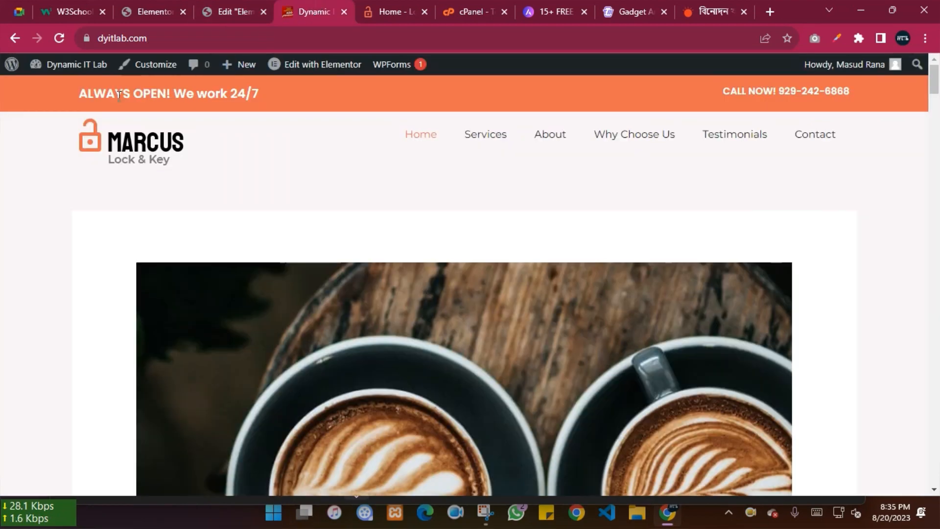
{"action": "right_click", "coordinate": [308, 15]}
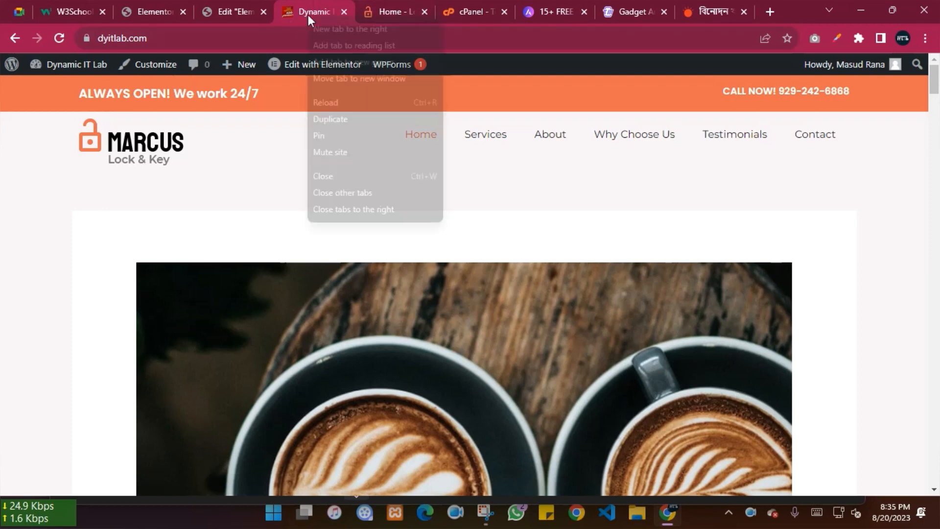
{"action": "left_click", "coordinate": [338, 118]}
{"action": "left_click", "coordinate": [275, 1]}
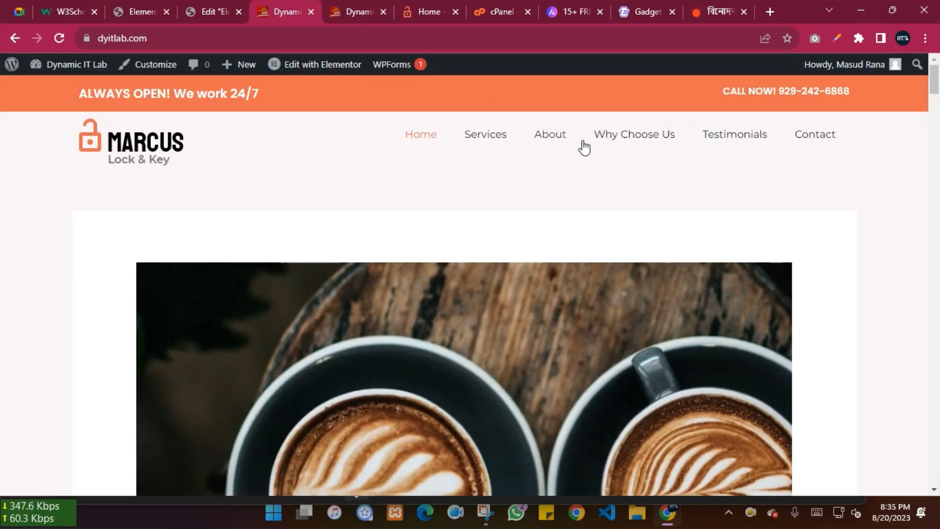
{"action": "mouse_move", "coordinate": [72, 70]}
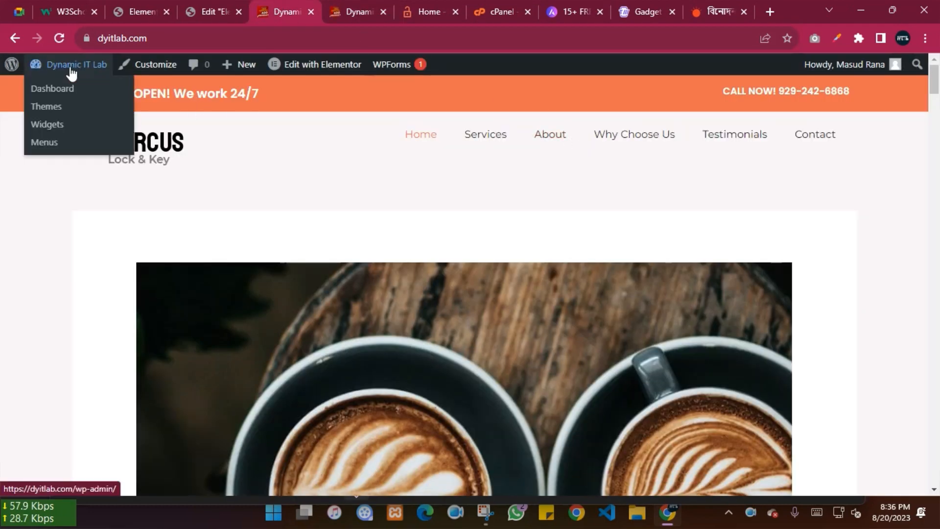
{"action": "left_click", "coordinate": [53, 96]}
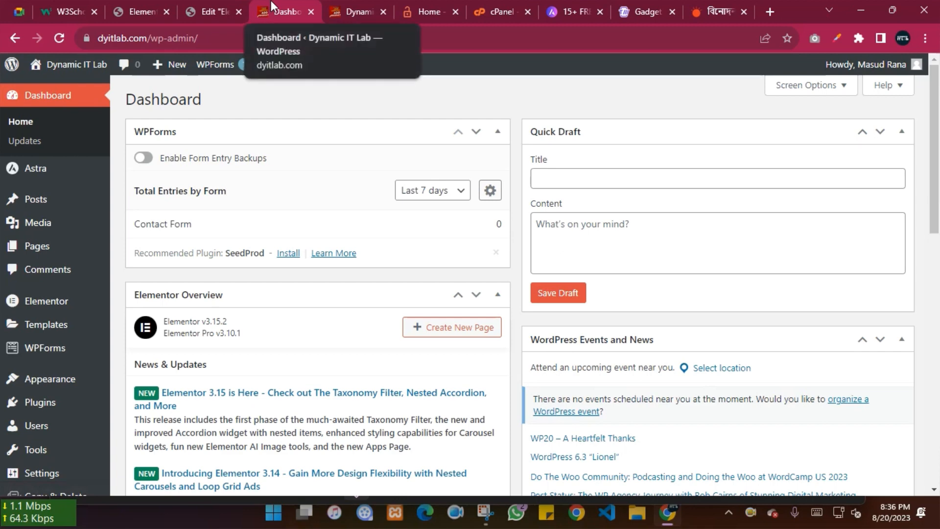
Step: Add a new WordPress page titled "Blog" with no content and publish it
{"action": "mouse_move", "coordinate": [168, 69]}
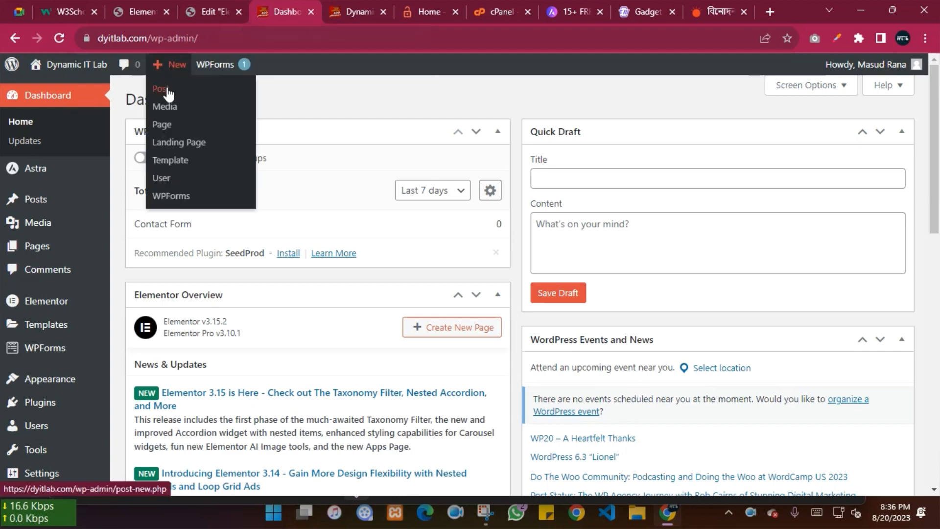
{"action": "left_click", "coordinate": [352, 11]}
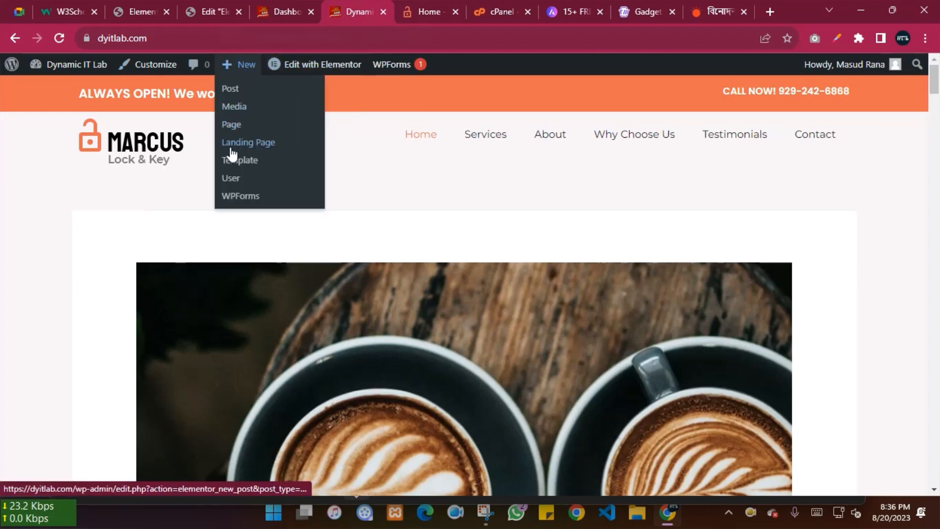
{"action": "left_click", "coordinate": [287, 11]}
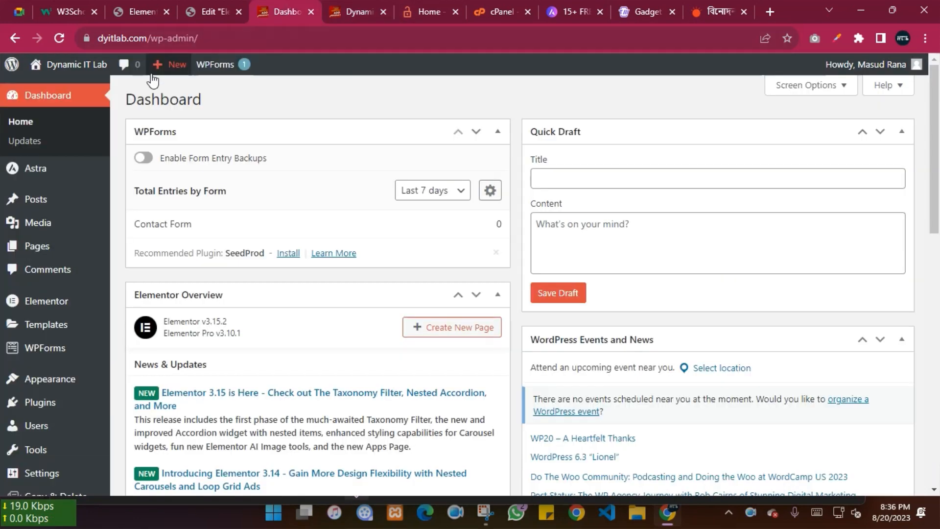
{"action": "mouse_move", "coordinate": [166, 65]}
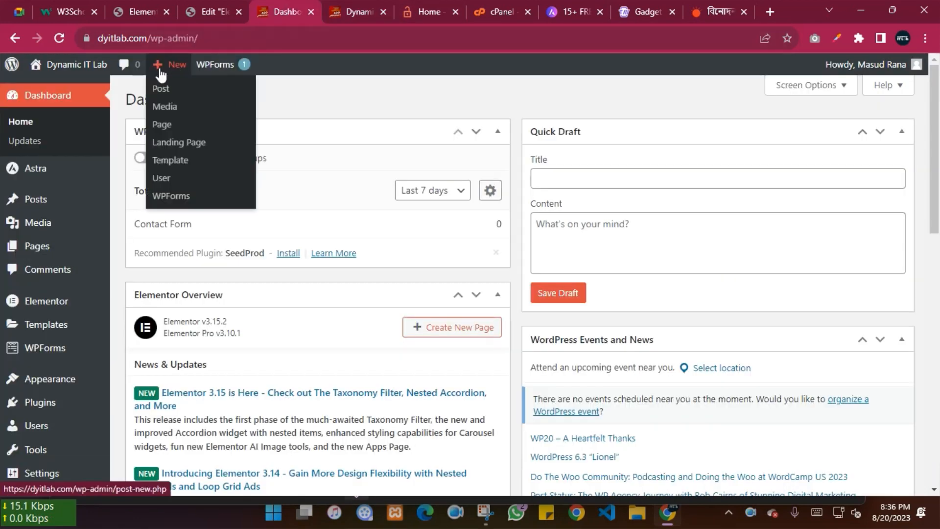
{"action": "left_click", "coordinate": [164, 125]}
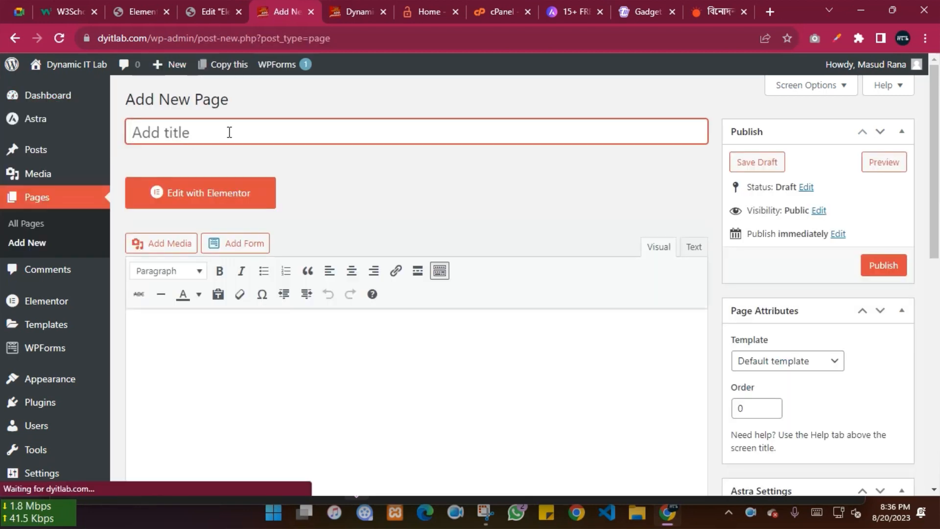
{"action": "type", "text": "Blog"}
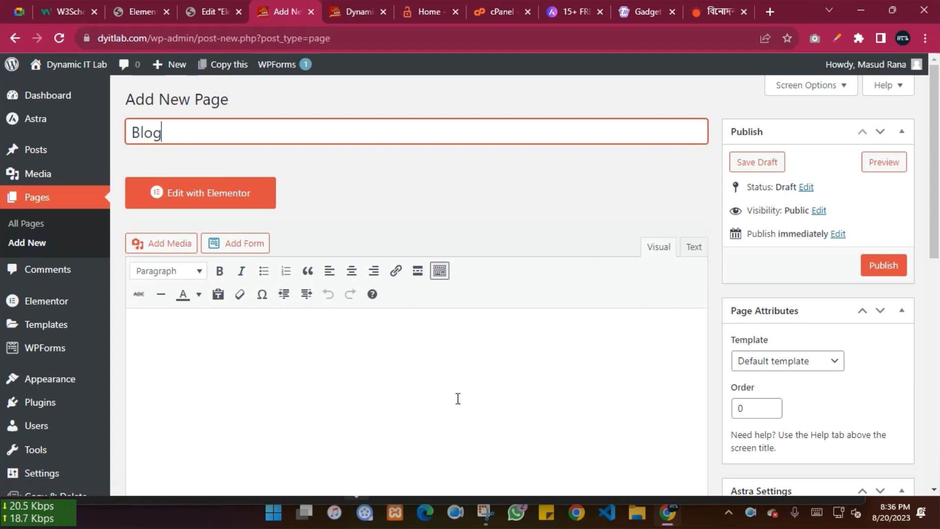
{"action": "left_click", "coordinate": [457, 398]}
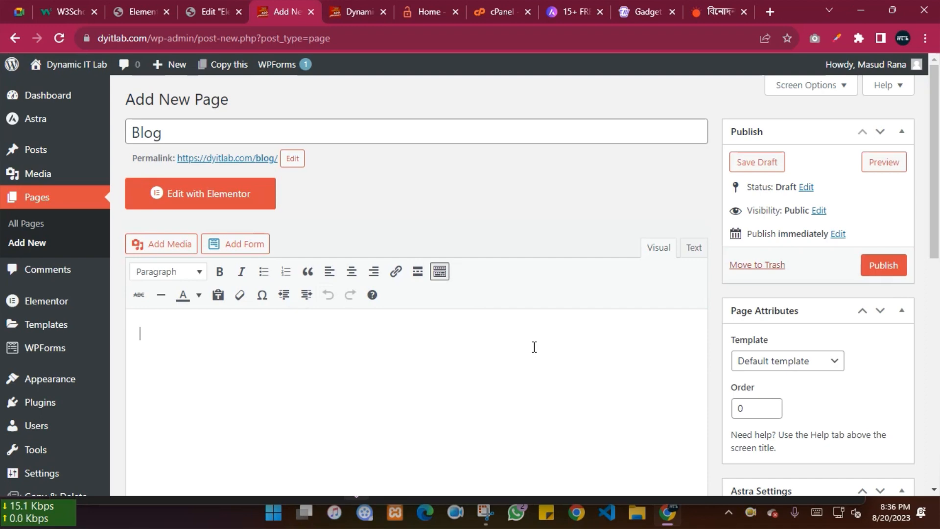
{"action": "scroll", "coordinate": [535, 347], "scroll_direction": "down", "scroll_amount": 4}
{"action": "scroll", "coordinate": [536, 352], "scroll_direction": "up", "scroll_amount": 4}
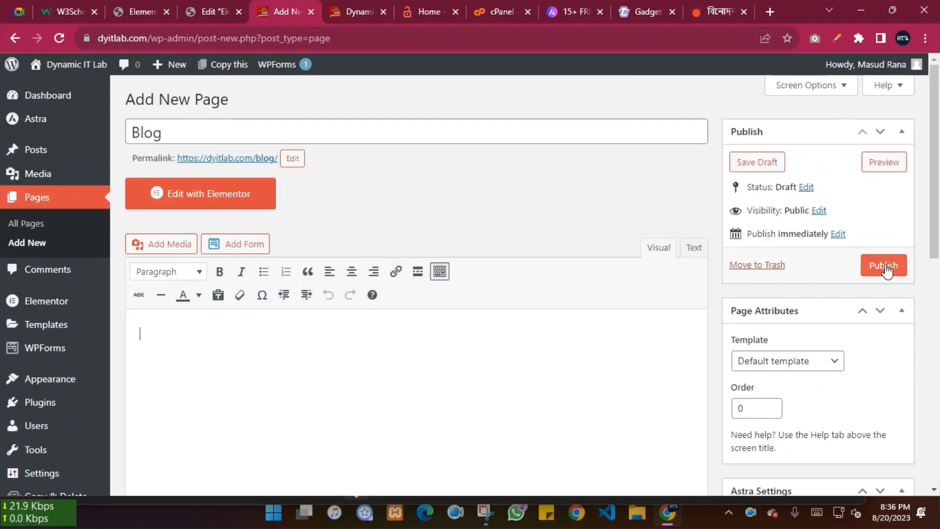
{"action": "left_click", "coordinate": [884, 266]}
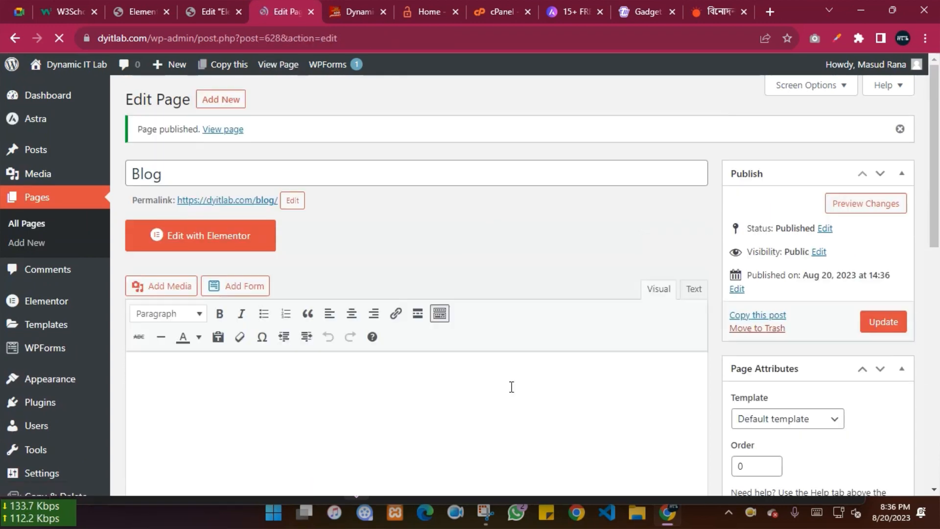
Step: View the published Blog page in a new tab and look through its post listing and footer
{"action": "right_click", "coordinate": [215, 129]}
{"action": "left_click", "coordinate": [247, 143]}
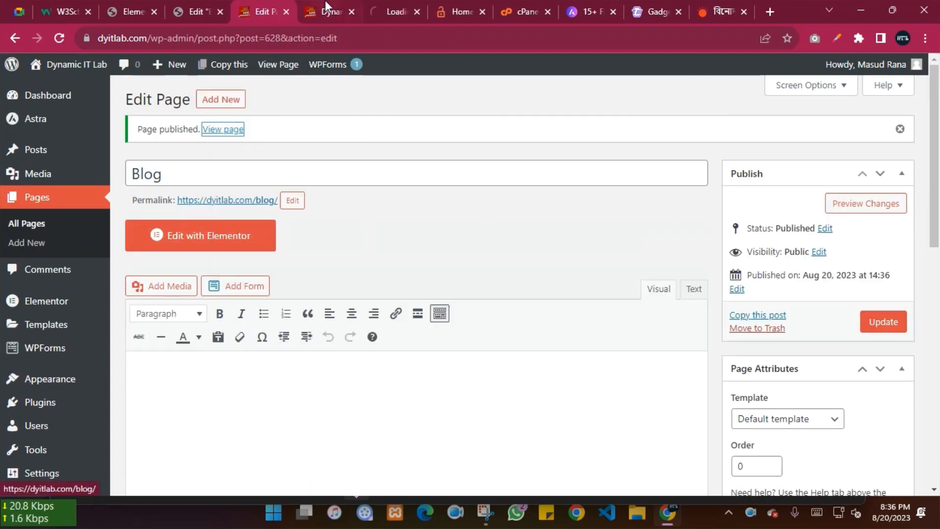
{"action": "left_click", "coordinate": [393, 10]}
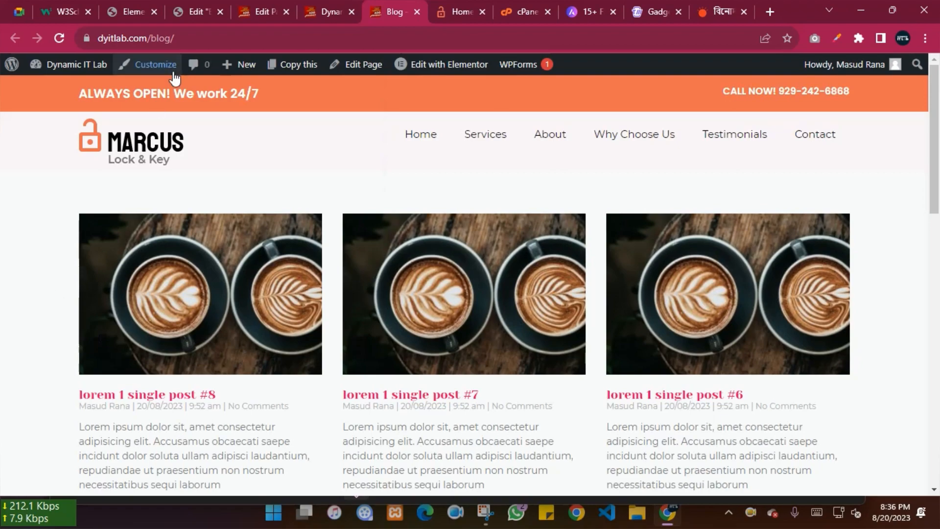
{"action": "scroll", "coordinate": [242, 336], "scroll_direction": "down", "scroll_amount": 15}
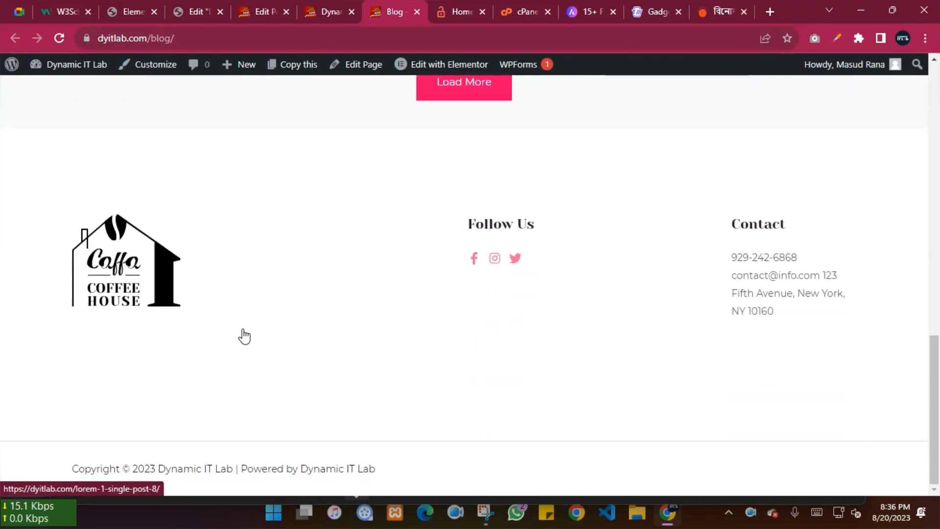
{"action": "scroll", "coordinate": [244, 336], "scroll_direction": "up", "scroll_amount": 10}
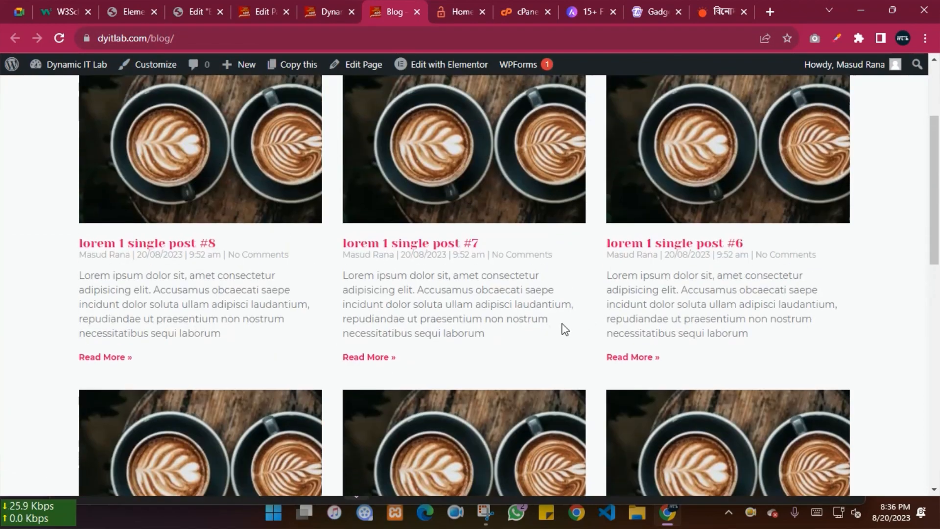
{"action": "scroll", "coordinate": [564, 328], "scroll_direction": "up", "scroll_amount": 3}
{"action": "scroll", "coordinate": [90, 295], "scroll_direction": "down", "scroll_amount": 6}
{"action": "scroll", "coordinate": [90, 295], "scroll_direction": "up", "scroll_amount": 6}
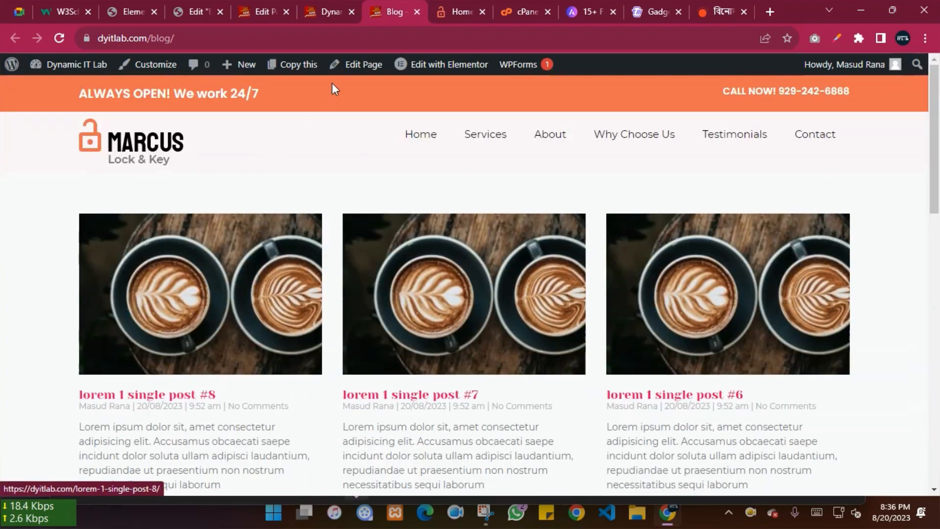
Step: Compare the template in the Elementor editor with the live Blog page, checking the page's address and full layout
{"action": "left_click", "coordinate": [186, 4]}
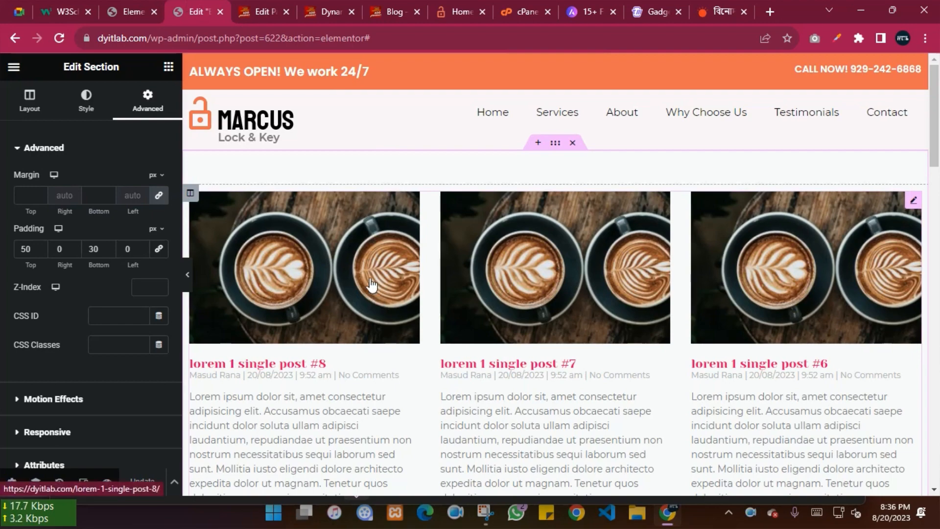
{"action": "left_click", "coordinate": [402, 8]}
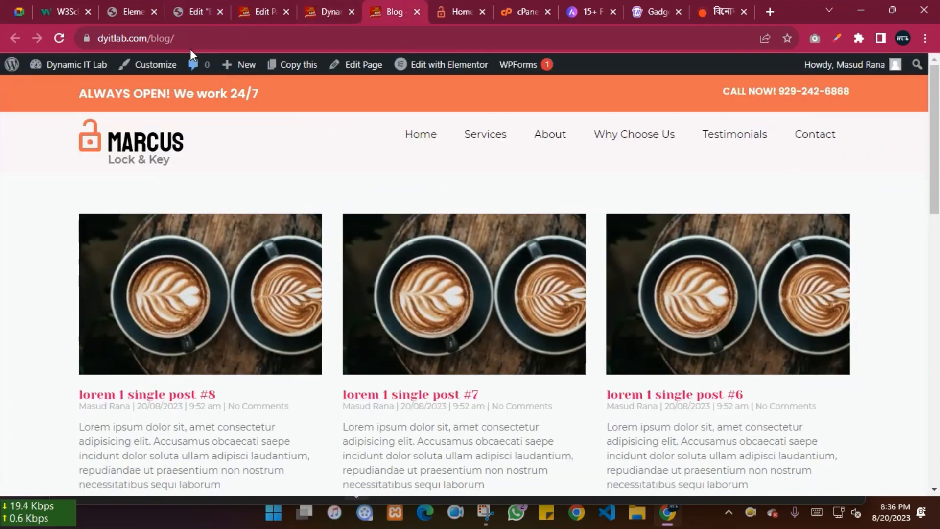
{"action": "left_click_drag", "start_coordinate": [189, 37], "coordinate": [45, 42]}
{"action": "left_click", "coordinate": [32, 182]}
{"action": "scroll", "coordinate": [750, 331], "scroll_direction": "down", "scroll_amount": 15}
{"action": "scroll", "coordinate": [733, 329], "scroll_direction": "up", "scroll_amount": 15}
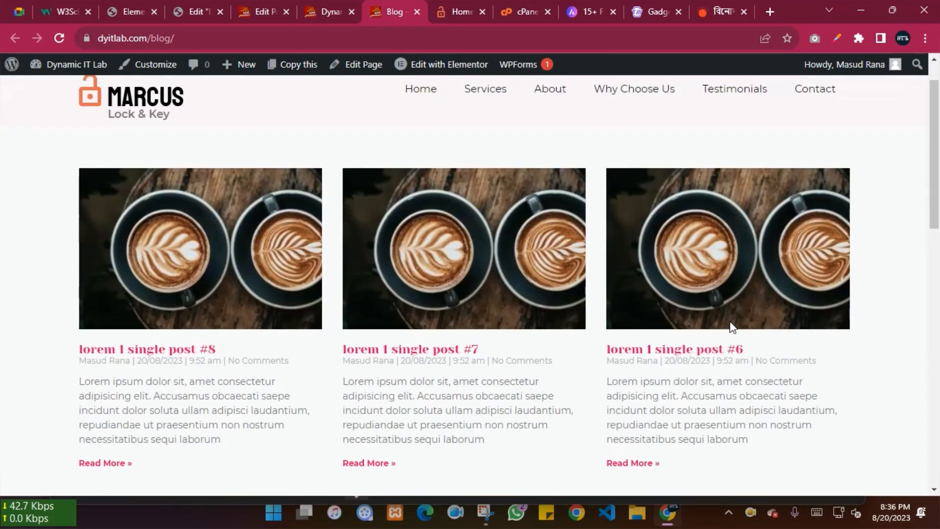
Step: Add another empty page titled "Contact" and publish it
{"action": "left_click", "coordinate": [245, 4]}
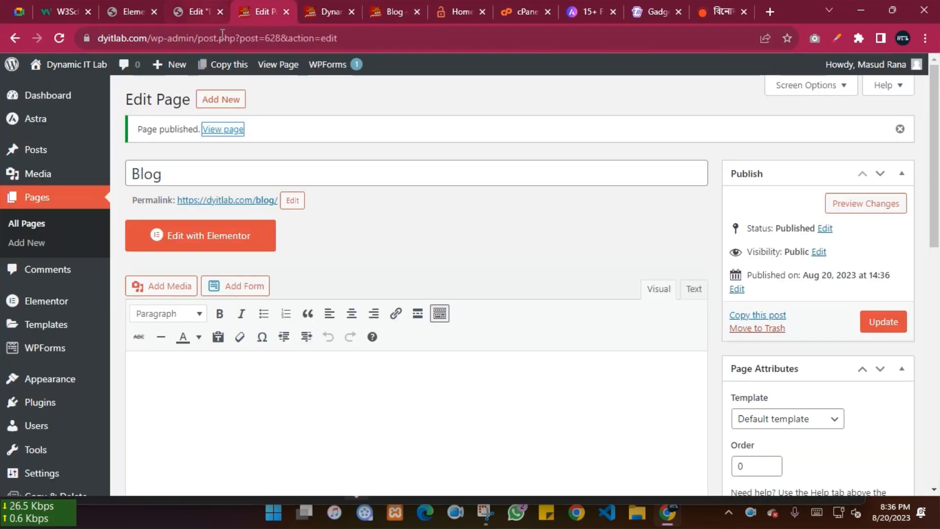
{"action": "left_click", "coordinate": [221, 100]}
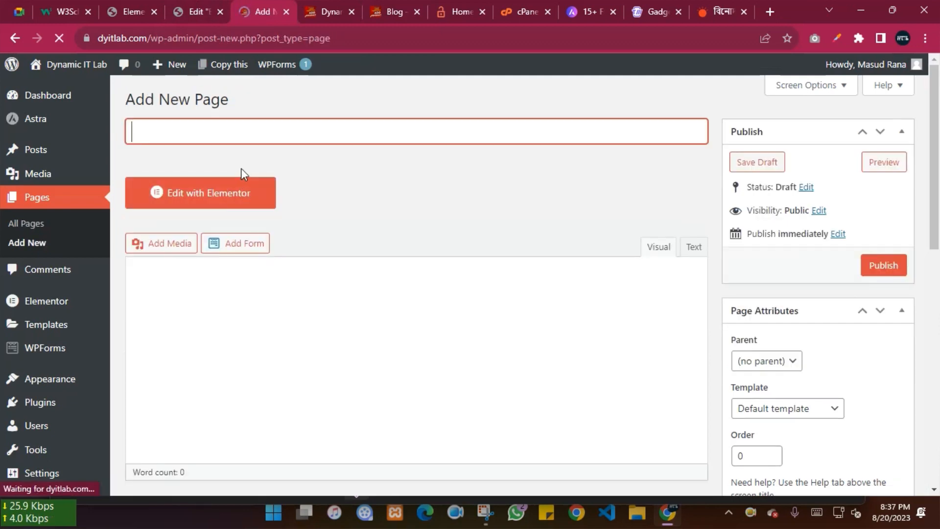
{"action": "type", "text": "Con"}
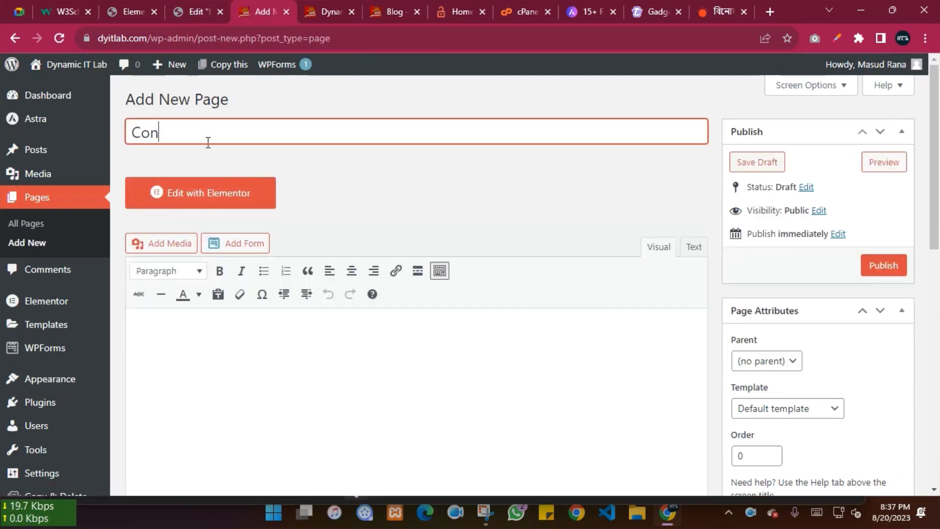
{"action": "type", "text": "tact"}
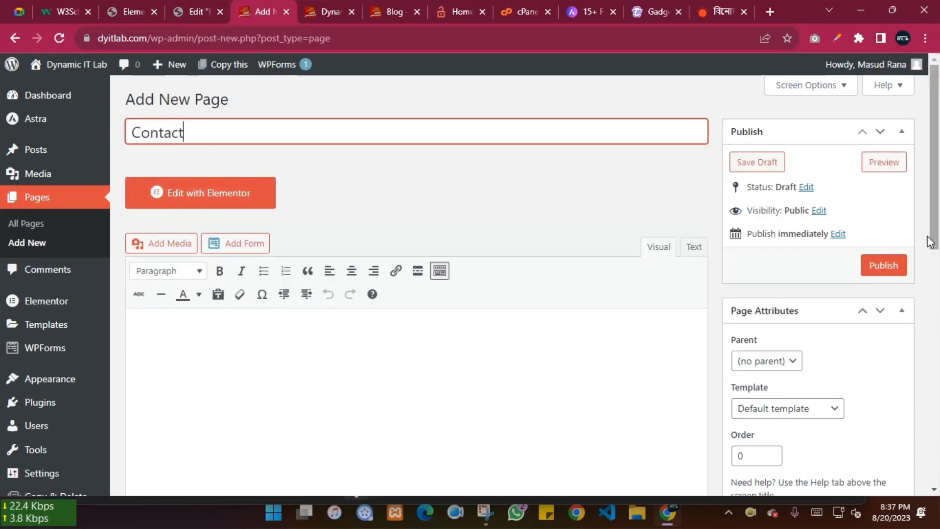
{"action": "left_click", "coordinate": [883, 265]}
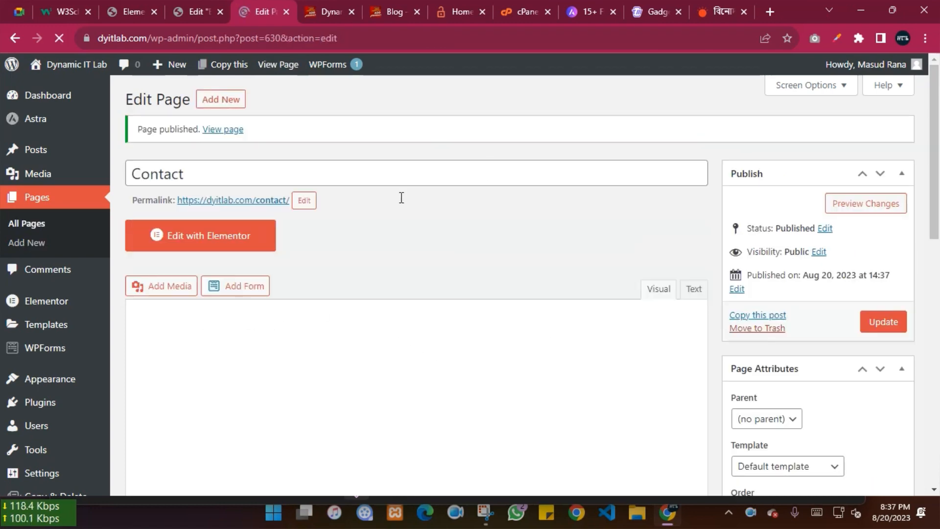
Step: View the published Contact page in a new tab and examine which layout it uses
{"action": "right_click", "coordinate": [212, 131]}
{"action": "left_click", "coordinate": [246, 144]}
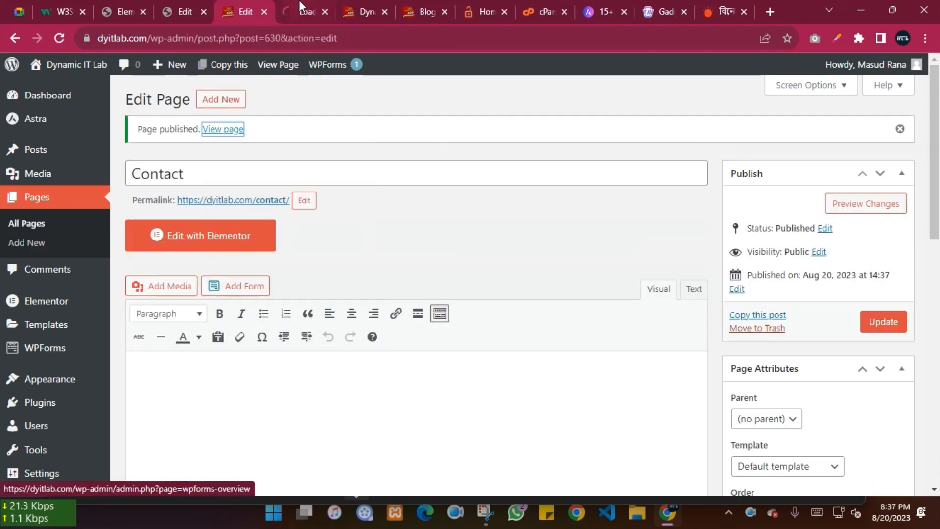
{"action": "left_click", "coordinate": [299, 3]}
{"action": "scroll", "coordinate": [514, 372], "scroll_direction": "down", "scroll_amount": 10}
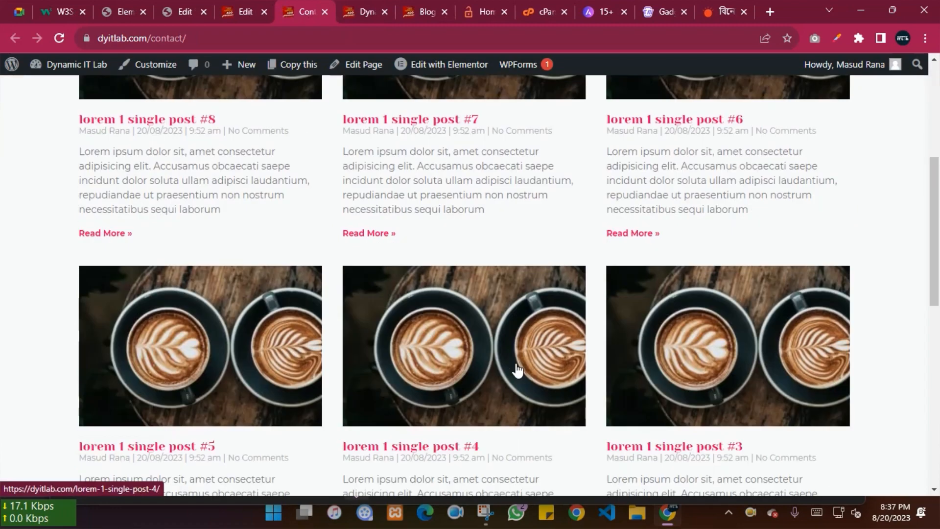
{"action": "scroll", "coordinate": [520, 378], "scroll_direction": "up", "scroll_amount": 10}
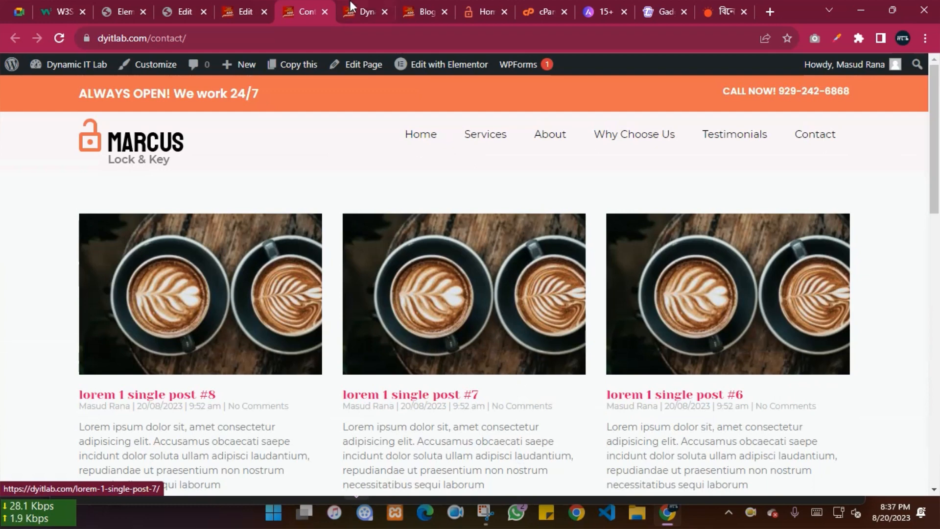
Step: Check the Theme Builder's site parts, and review the live Contact page and the Blog page down to its footer
{"action": "left_click", "coordinate": [119, 2]}
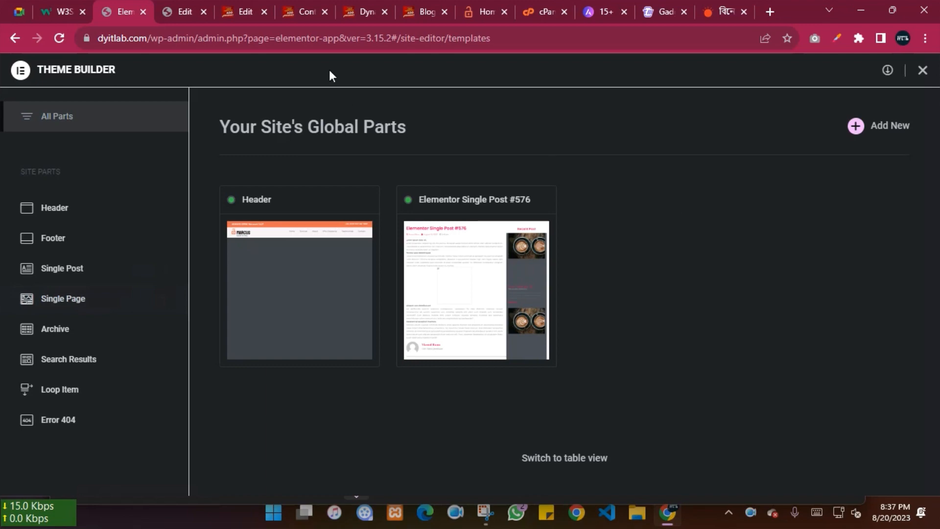
{"action": "left_click", "coordinate": [296, 2]}
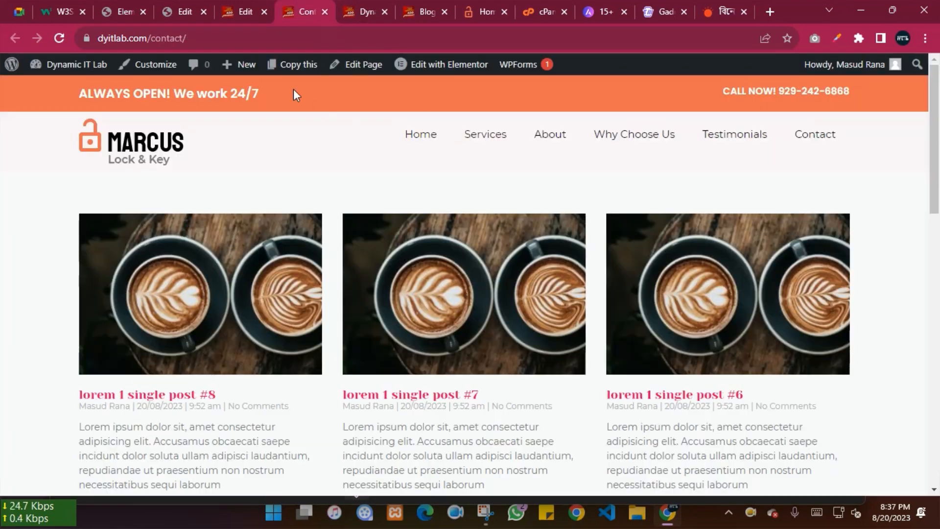
{"action": "left_click", "coordinate": [418, 3]}
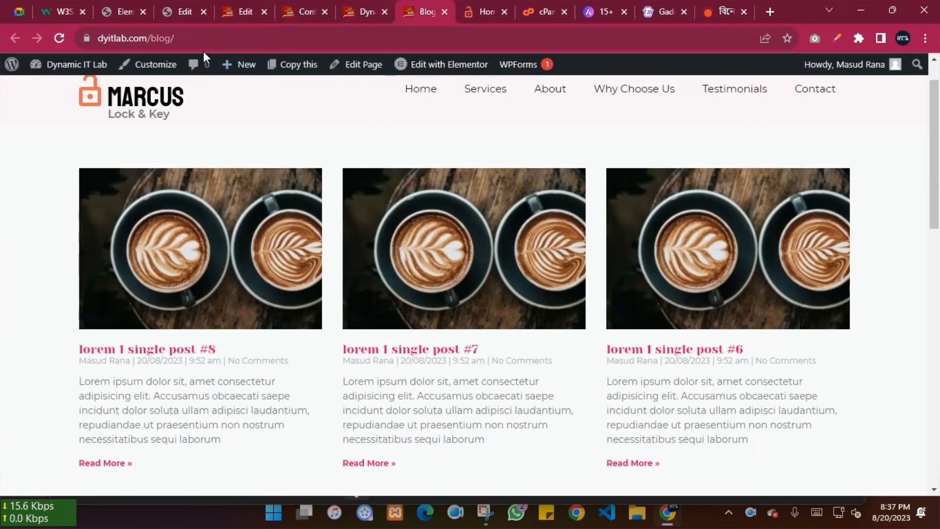
{"action": "scroll", "coordinate": [544, 306], "scroll_direction": "down", "scroll_amount": 15}
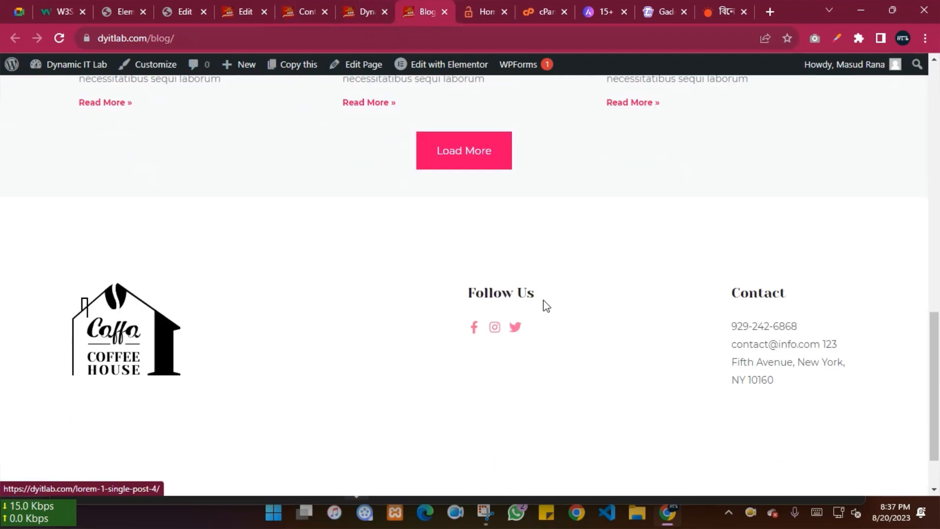
{"action": "scroll", "coordinate": [544, 305], "scroll_direction": "up", "scroll_amount": 20}
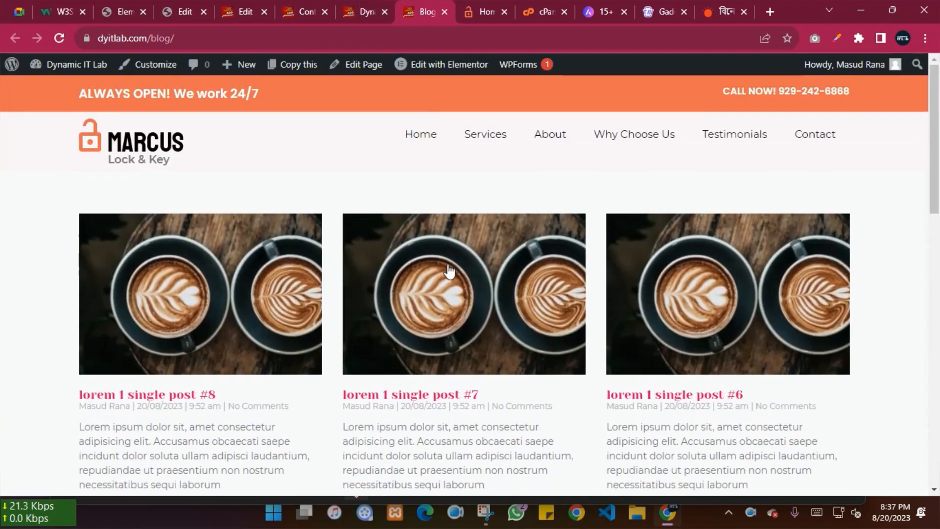
Step: Examine the live Contact page's post grid from the header down past the Load More section
{"action": "left_click_drag", "start_coordinate": [293, 1], "coordinate": [342, 4]}
{"action": "scroll", "coordinate": [472, 307], "scroll_direction": "down", "scroll_amount": 10}
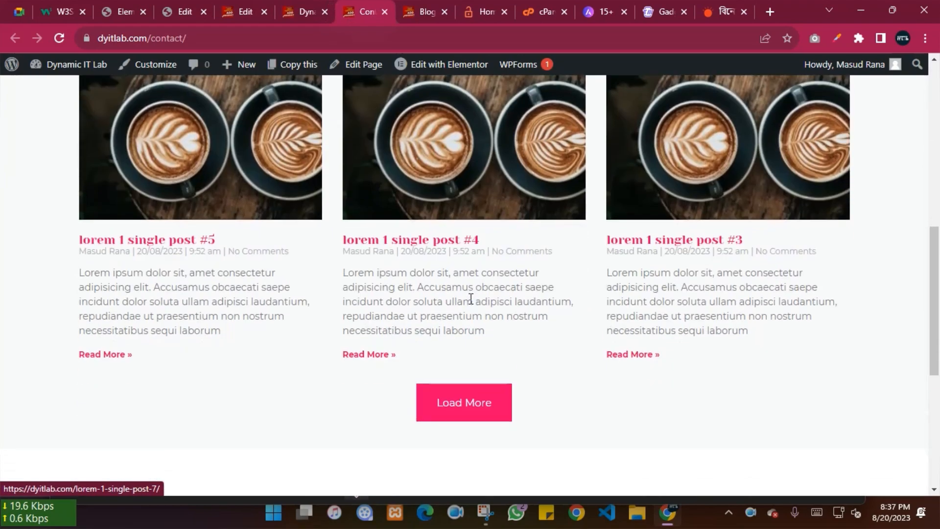
{"action": "scroll", "coordinate": [470, 299], "scroll_direction": "down", "scroll_amount": 5}
{"action": "scroll", "coordinate": [469, 298], "scroll_direction": "up", "scroll_amount": 12}
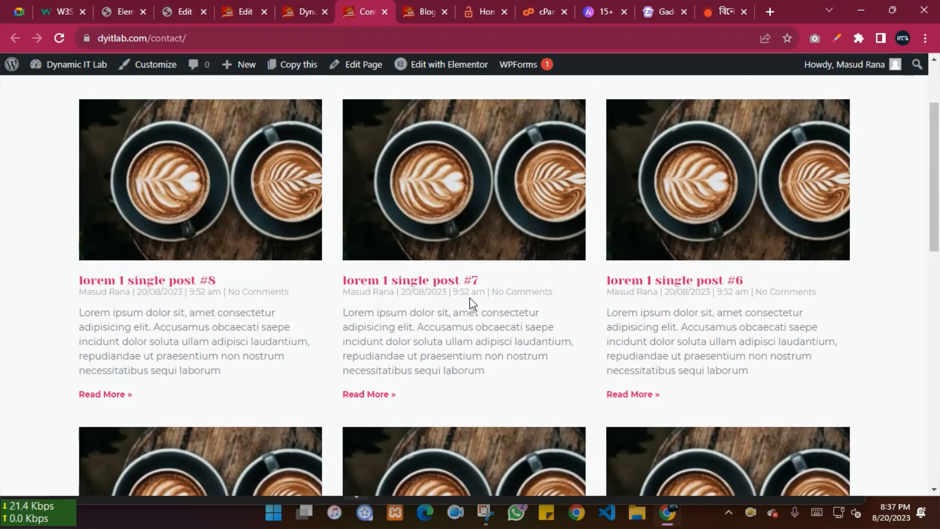
{"action": "scroll", "coordinate": [469, 298], "scroll_direction": "up", "scroll_amount": 3}
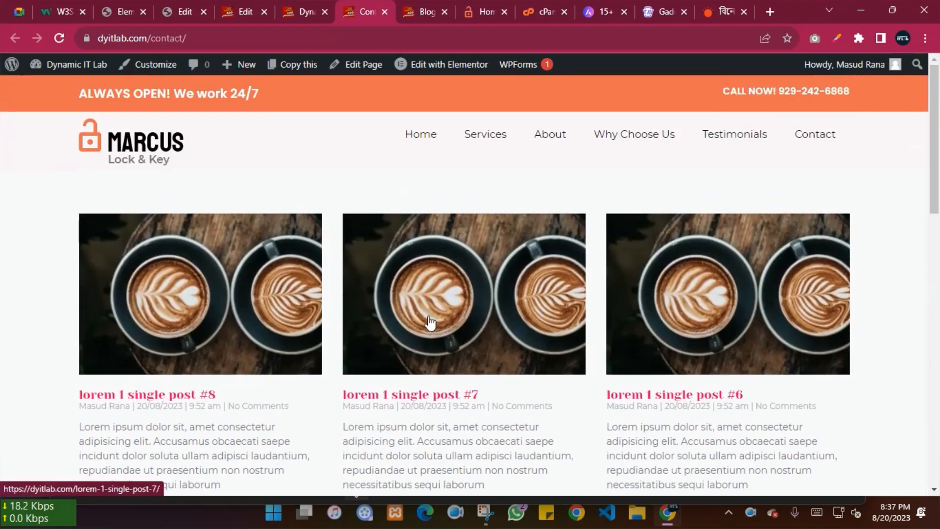
Step: Open the Contact page from the site's page list in a new tab and launch it in the Elementor editor
{"action": "left_click", "coordinate": [185, 2]}
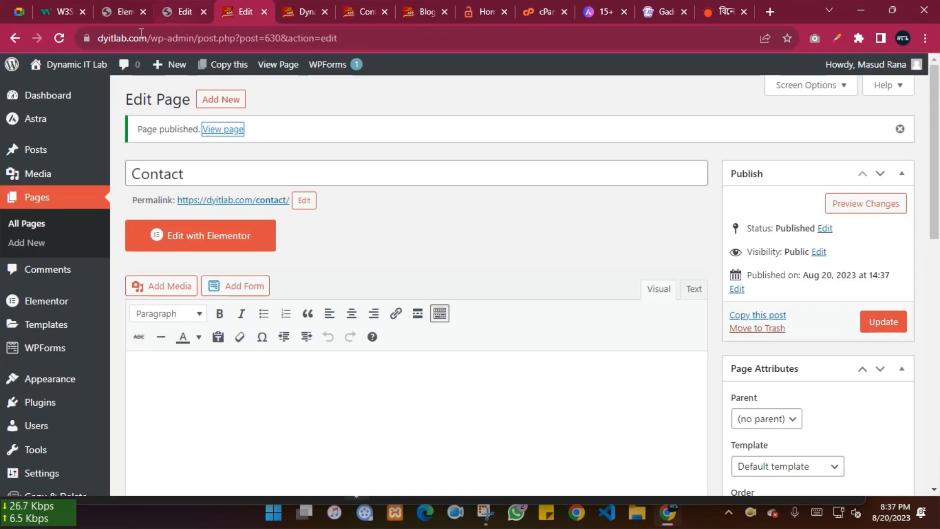
{"action": "left_click", "coordinate": [10, 231]}
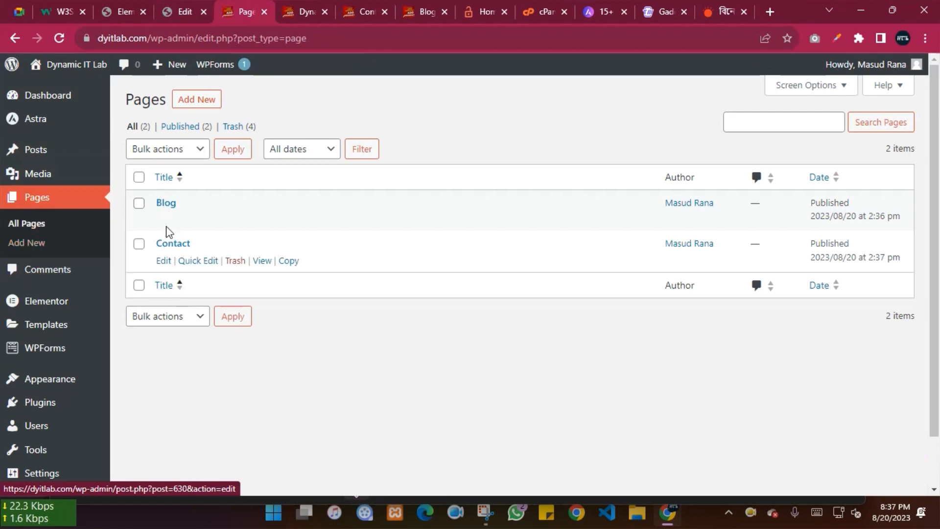
{"action": "right_click", "coordinate": [164, 266]}
{"action": "left_click", "coordinate": [201, 275]}
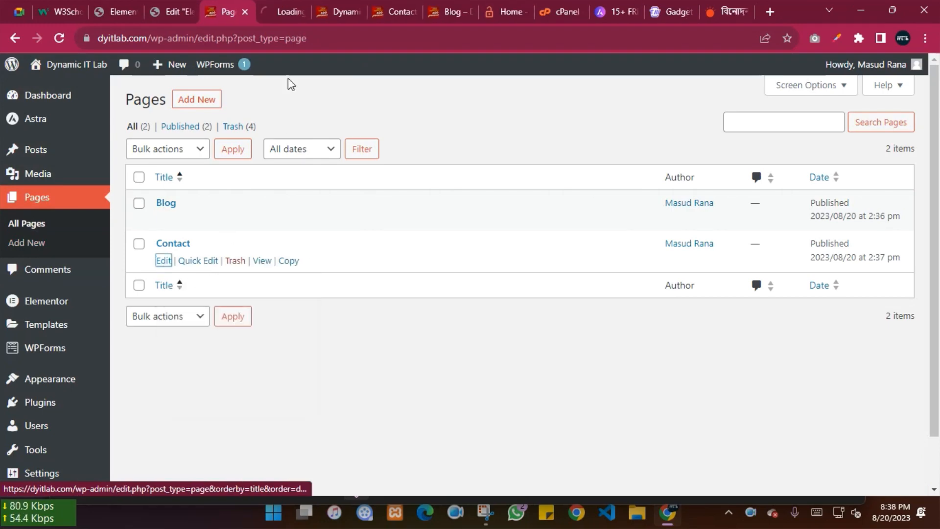
{"action": "left_click", "coordinate": [275, 1]}
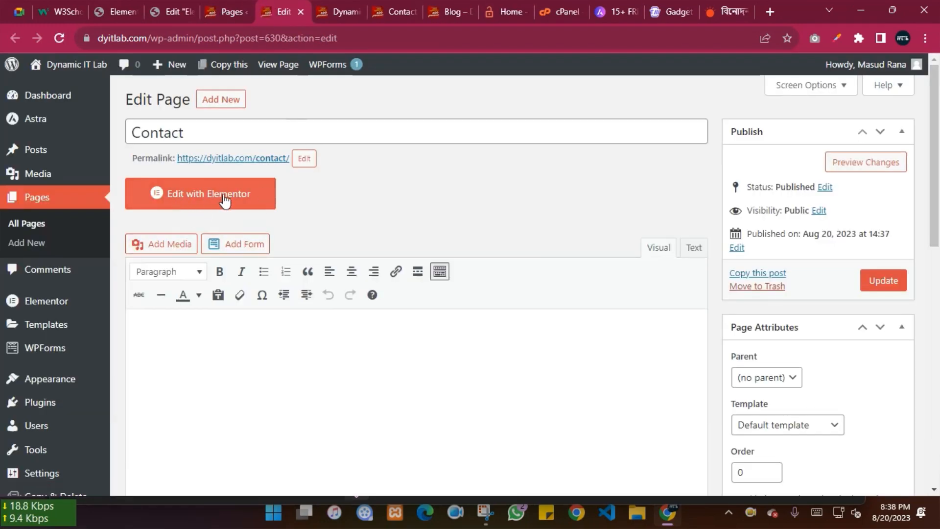
{"action": "left_click", "coordinate": [206, 196]}
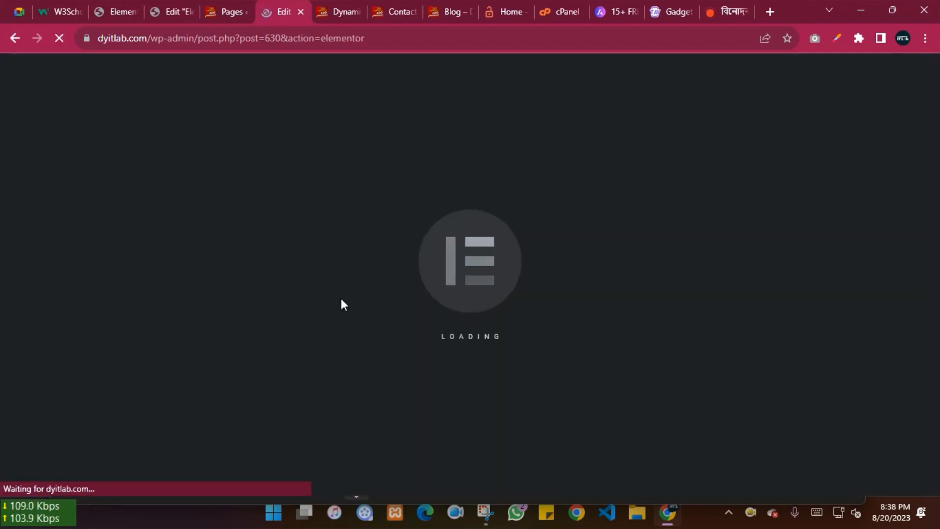
Step: Compare the live Contact page with its Elementor editor tab, the Theme Builder's site parts and the single page template
{"action": "left_click", "coordinate": [397, 11]}
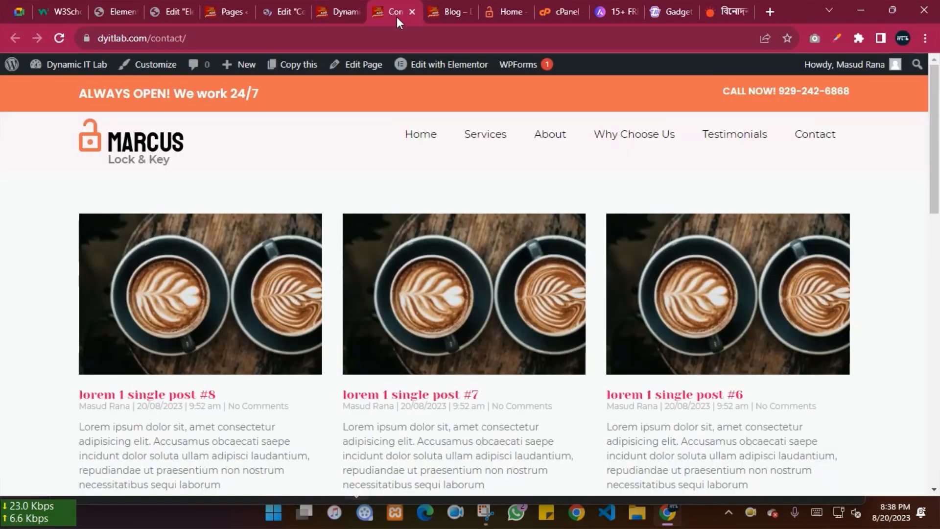
{"action": "scroll", "coordinate": [15, 319], "scroll_direction": "down", "scroll_amount": 8}
{"action": "scroll", "coordinate": [15, 320], "scroll_direction": "up", "scroll_amount": 8}
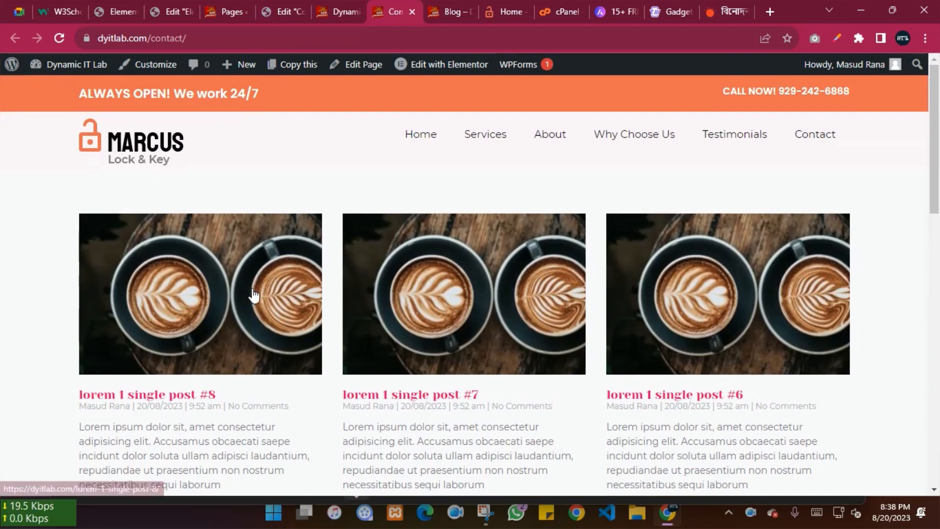
{"action": "left_click", "coordinate": [274, 4]}
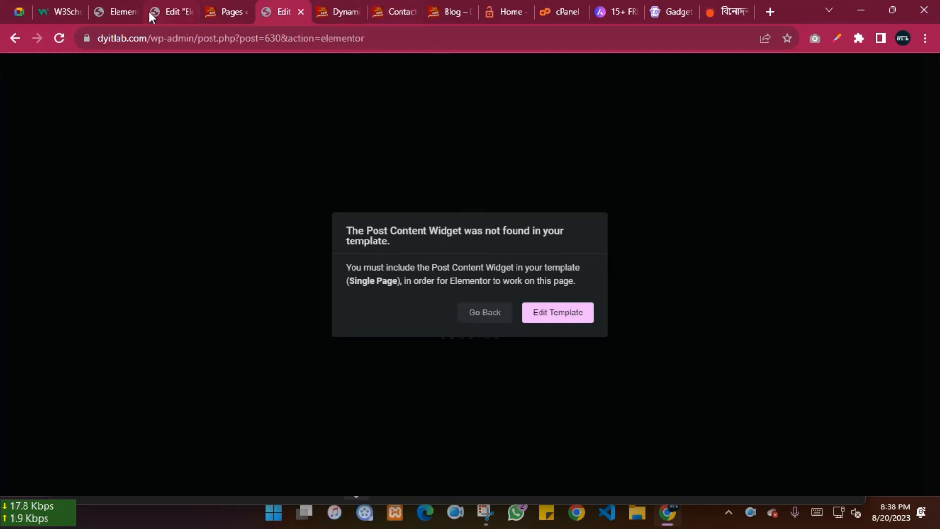
{"action": "left_click", "coordinate": [123, 10]}
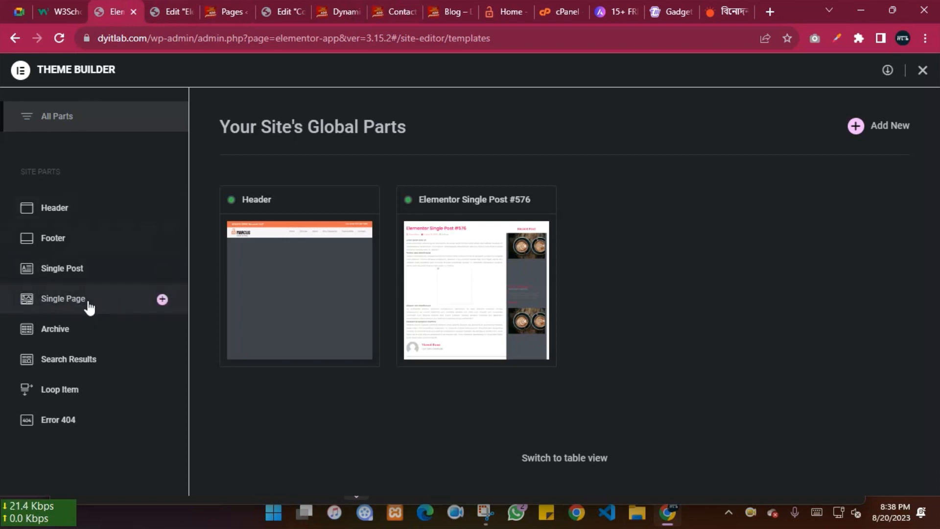
{"action": "left_click", "coordinate": [279, 2]}
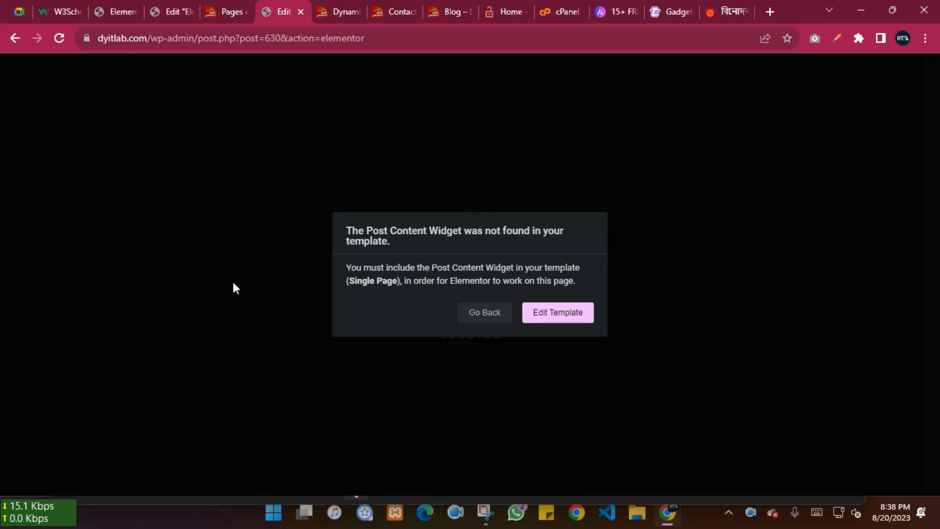
{"action": "left_click", "coordinate": [108, 5]}
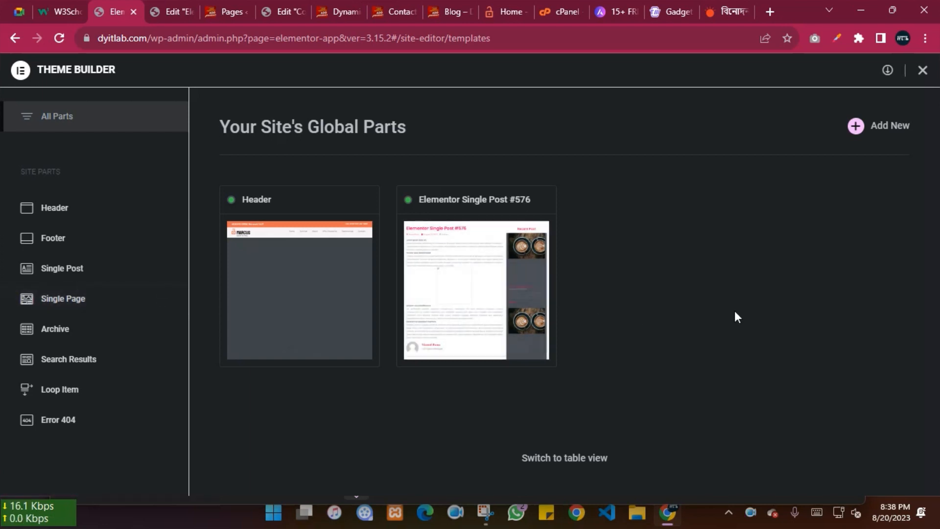
{"action": "left_click", "coordinate": [343, 11]}
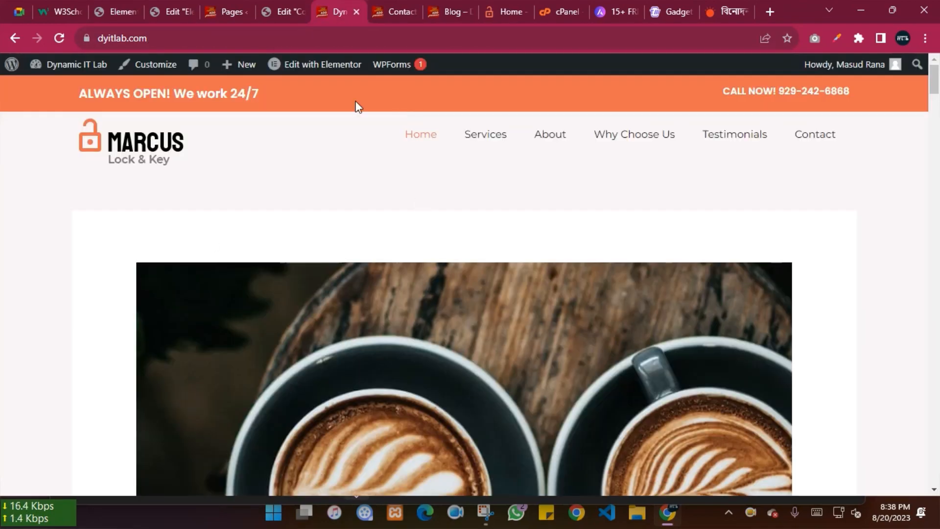
{"action": "left_click", "coordinate": [394, 8]}
{"action": "scroll", "coordinate": [362, 320], "scroll_direction": "down", "scroll_amount": 6}
{"action": "scroll", "coordinate": [367, 321], "scroll_direction": "up", "scroll_amount": 6}
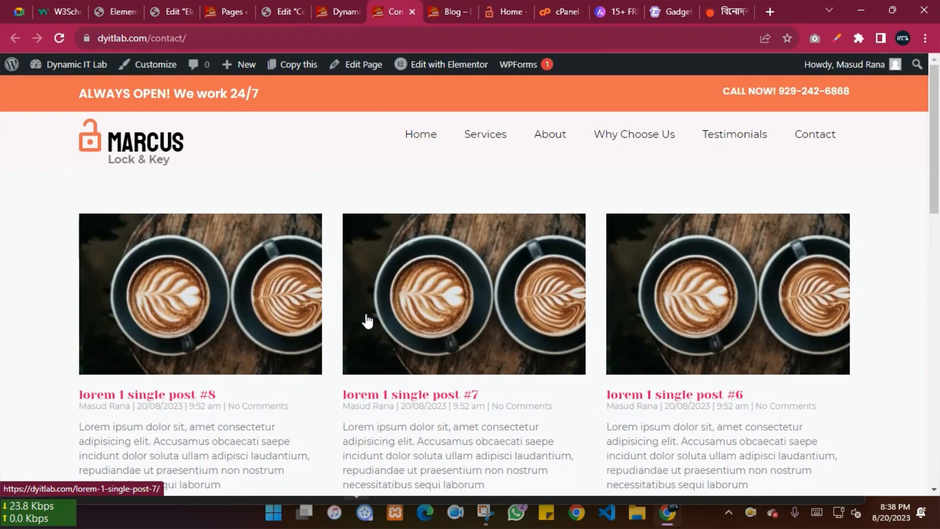
{"action": "left_click", "coordinate": [276, 2]}
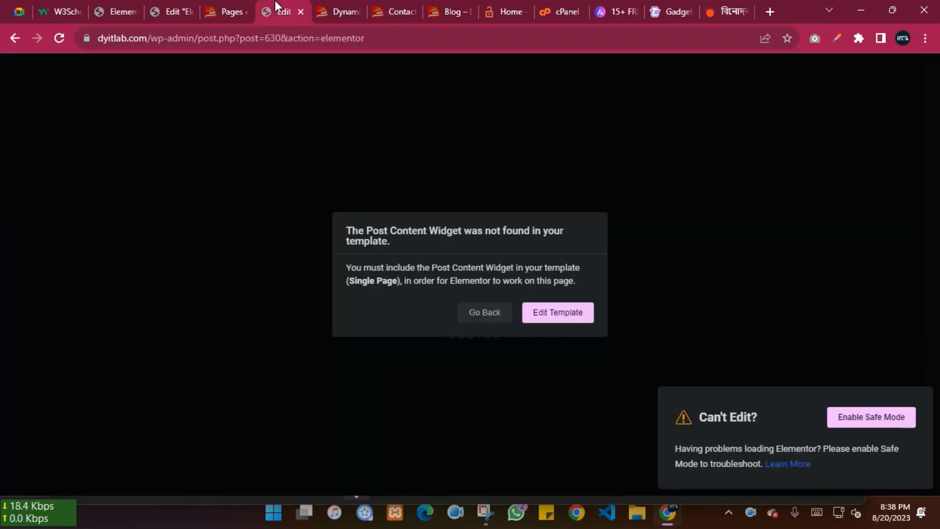
{"action": "left_click", "coordinate": [165, 2]}
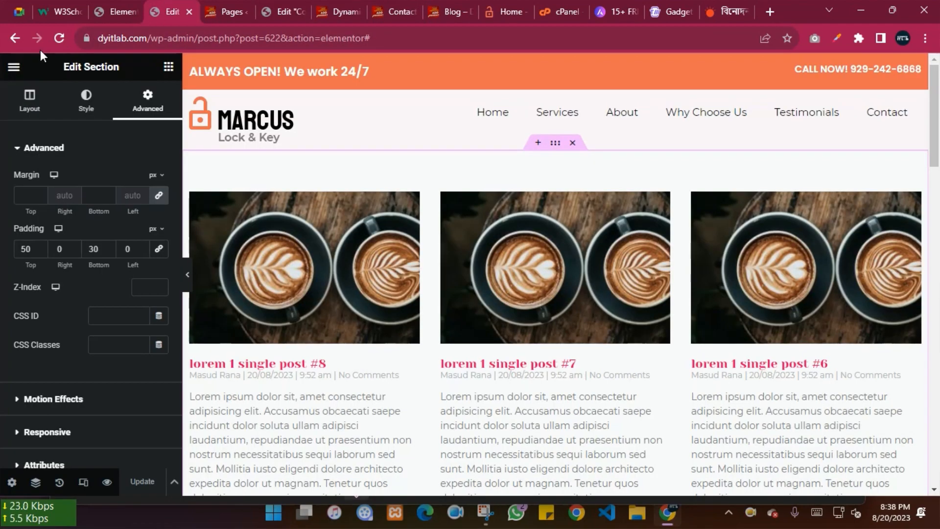
Step: Reload the Theme Builder and open the Elementor Single Page #622 template's details
{"action": "left_click", "coordinate": [118, 10]}
{"action": "left_click", "coordinate": [61, 35]}
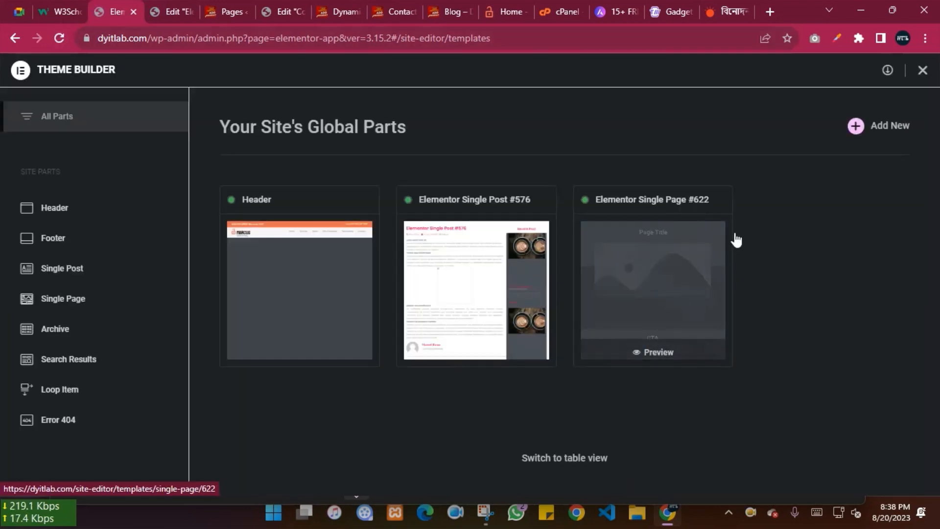
{"action": "left_click", "coordinate": [696, 248]}
{"action": "scroll", "coordinate": [794, 245], "scroll_direction": "up", "scroll_amount": 2}
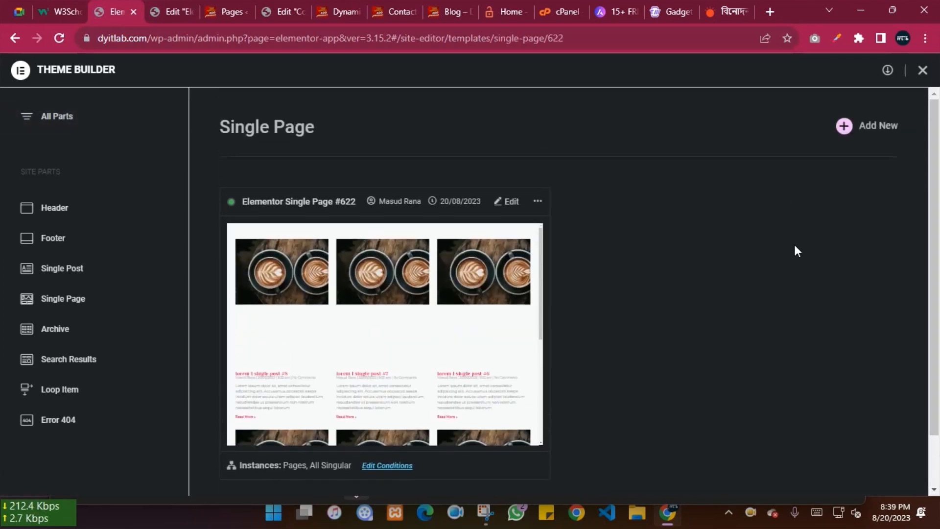
Step: Export the Elementor Single Page #622 template as a JSON file
{"action": "left_click", "coordinate": [538, 202]}
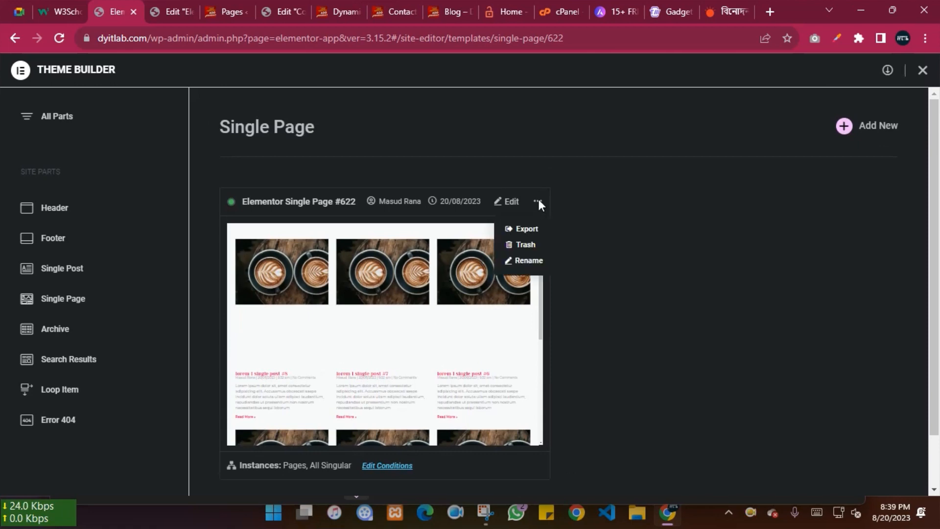
{"action": "left_click", "coordinate": [728, 240]}
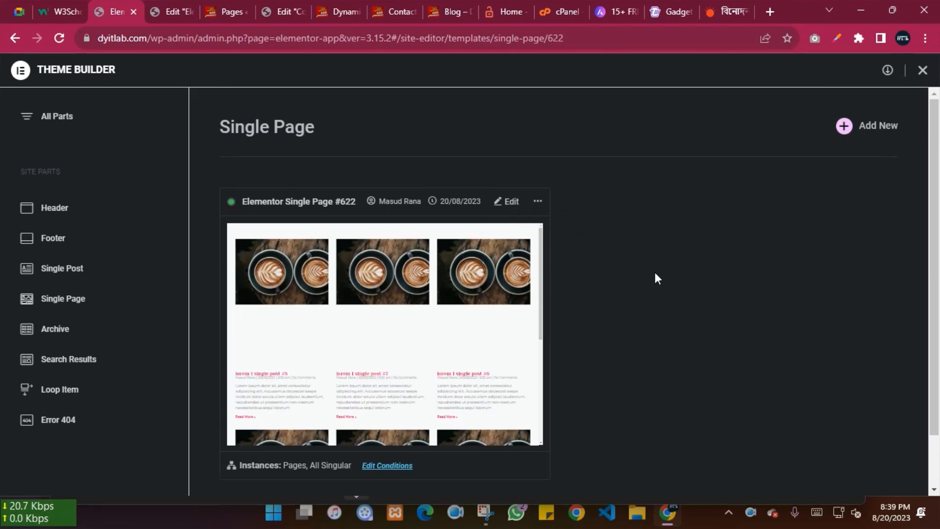
{"action": "left_click", "coordinate": [539, 202]}
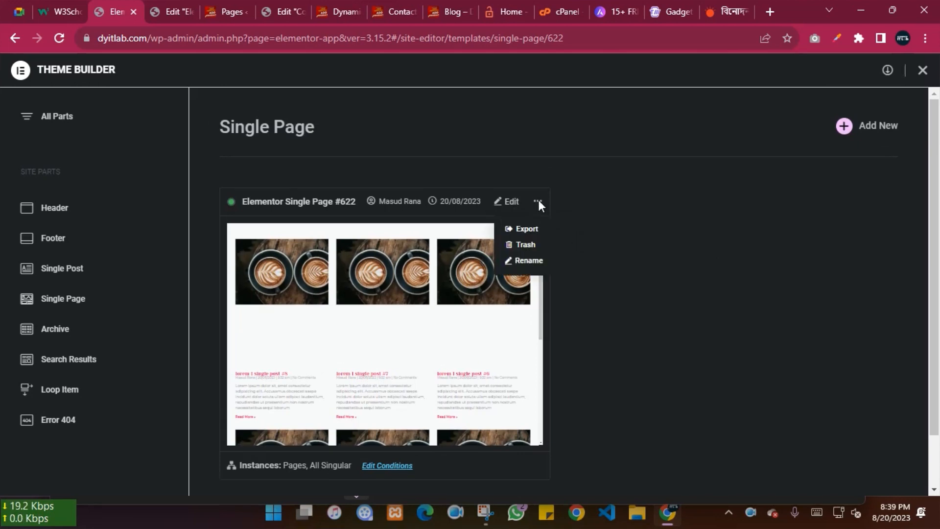
{"action": "left_click", "coordinate": [527, 235]}
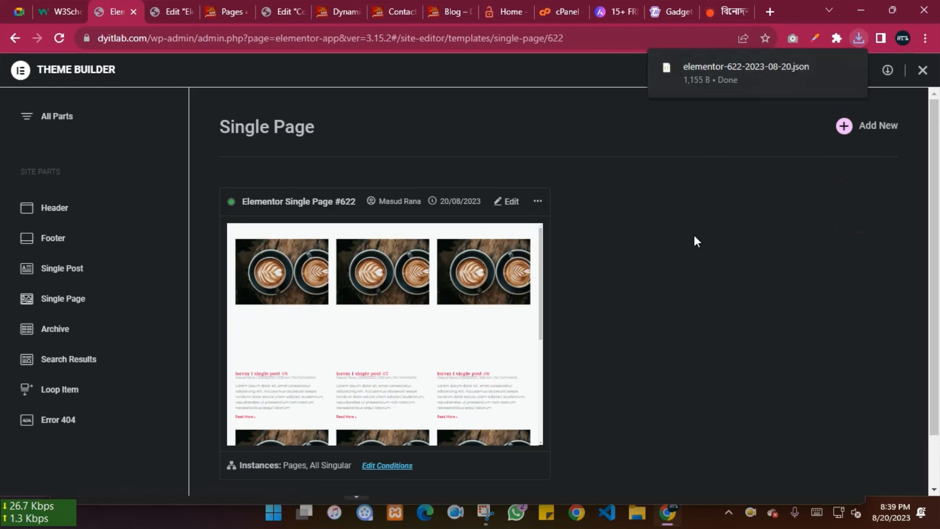
Step: Move the Elementor Single Page #622 template to the trash
{"action": "left_click", "coordinate": [538, 203]}
{"action": "left_click", "coordinate": [523, 244]}
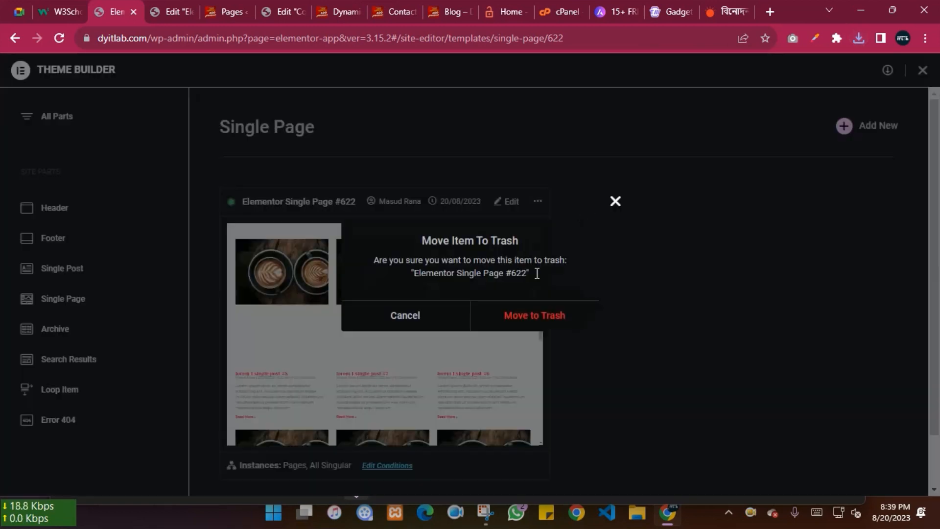
{"action": "left_click", "coordinate": [535, 316]}
Step: Reload the live Blog page and examine which layout it uses, down to the footer
{"action": "left_click", "coordinate": [451, 10]}
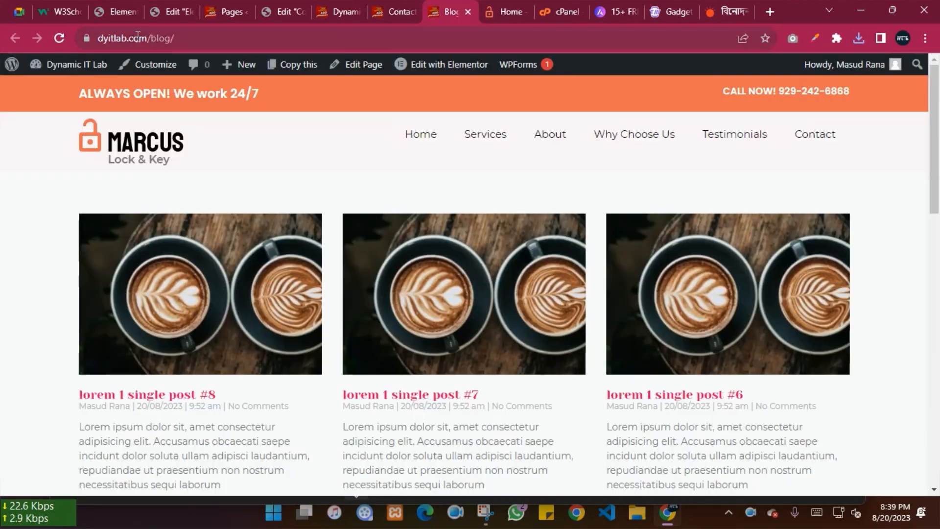
{"action": "left_click", "coordinate": [58, 37]}
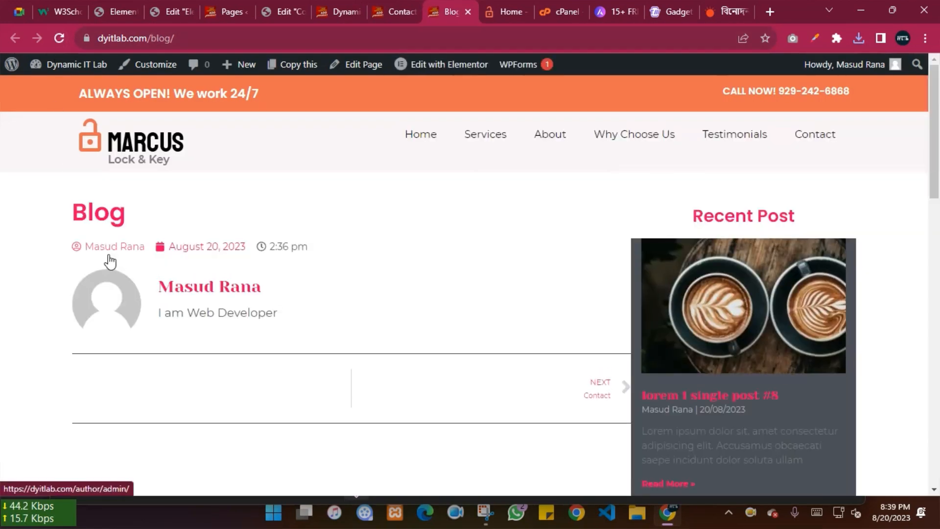
{"action": "scroll", "coordinate": [109, 262], "scroll_direction": "down", "scroll_amount": 5}
{"action": "scroll", "coordinate": [110, 262], "scroll_direction": "up", "scroll_amount": 5}
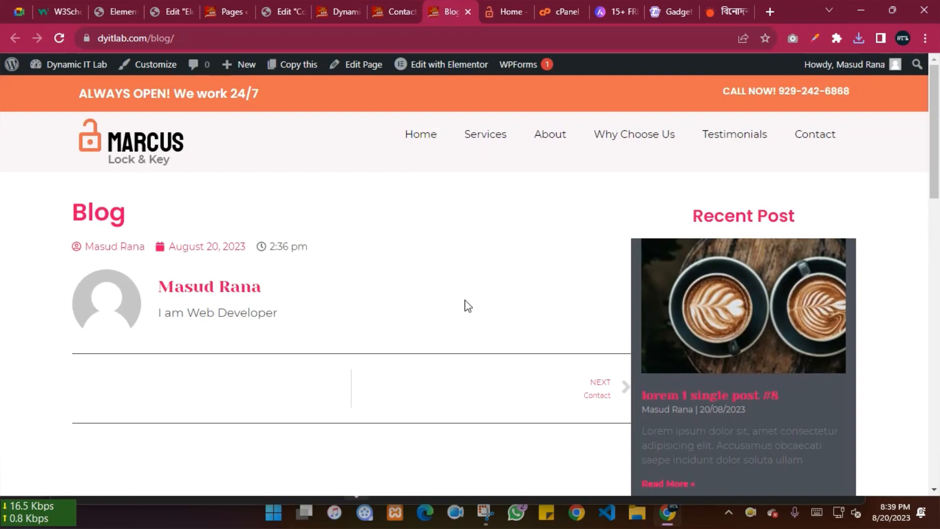
{"action": "scroll", "coordinate": [66, 294], "scroll_direction": "down", "scroll_amount": 10}
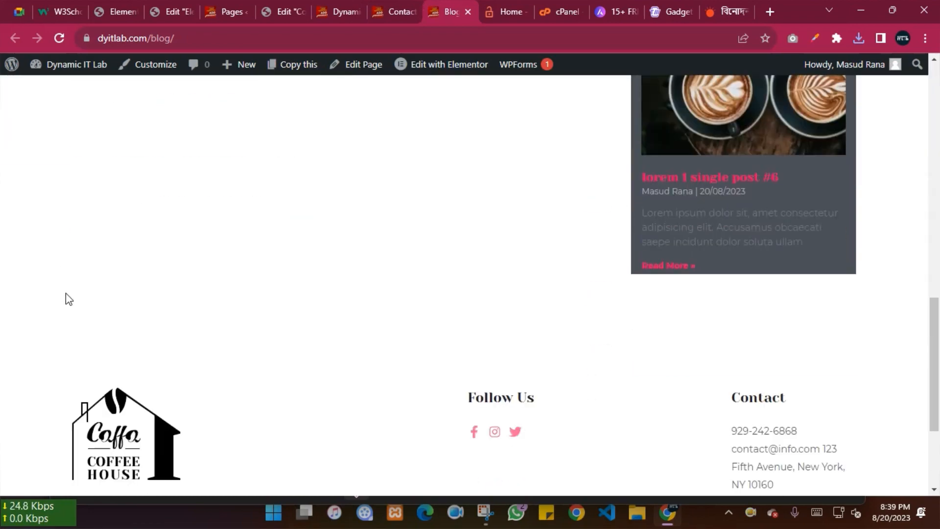
{"action": "scroll", "coordinate": [66, 294], "scroll_direction": "up", "scroll_amount": 5}
{"action": "scroll", "coordinate": [66, 296], "scroll_direction": "up", "scroll_amount": 5}
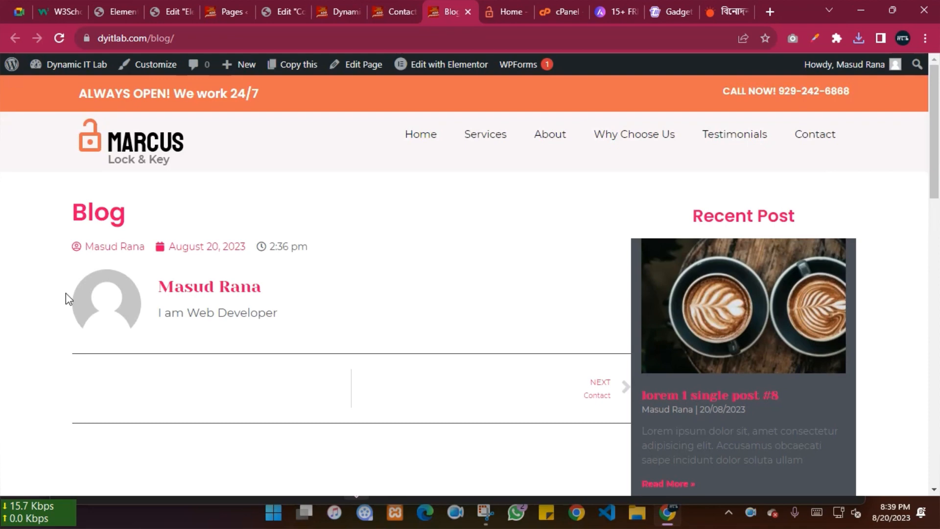
Step: Reload the Contact page's Elementor editor and examine its layout alongside the Theme Builder's list of all site parts
{"action": "left_click", "coordinate": [292, 2]}
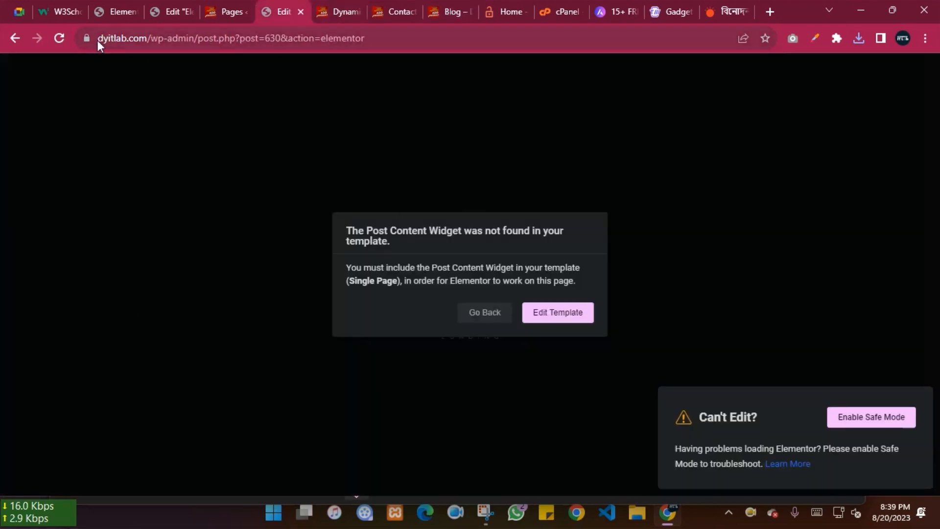
{"action": "key", "text": "F5"}
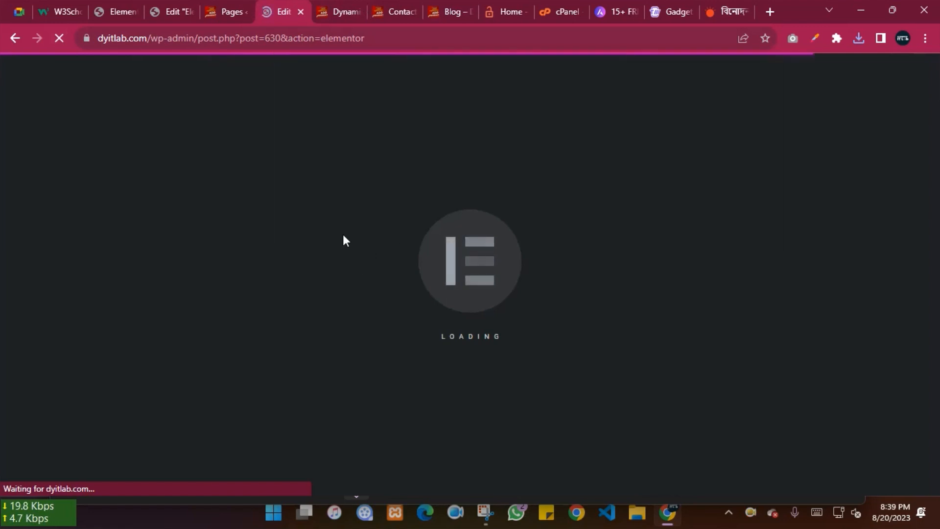
{"action": "left_click", "coordinate": [124, 7]}
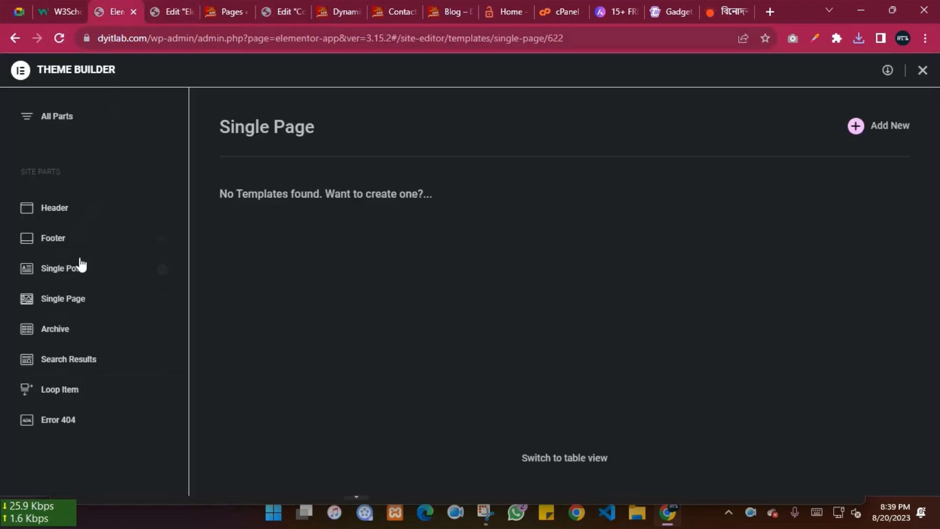
{"action": "left_click", "coordinate": [59, 121]}
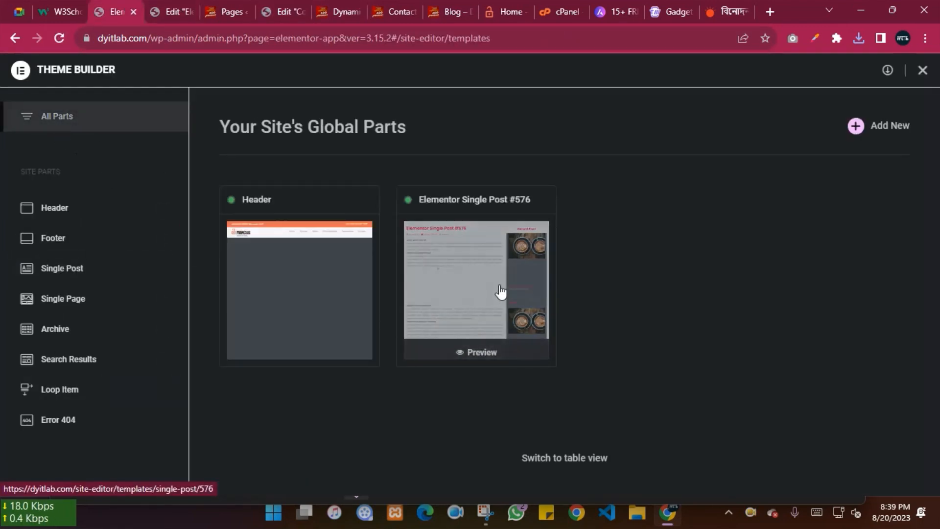
{"action": "left_click", "coordinate": [287, 10]}
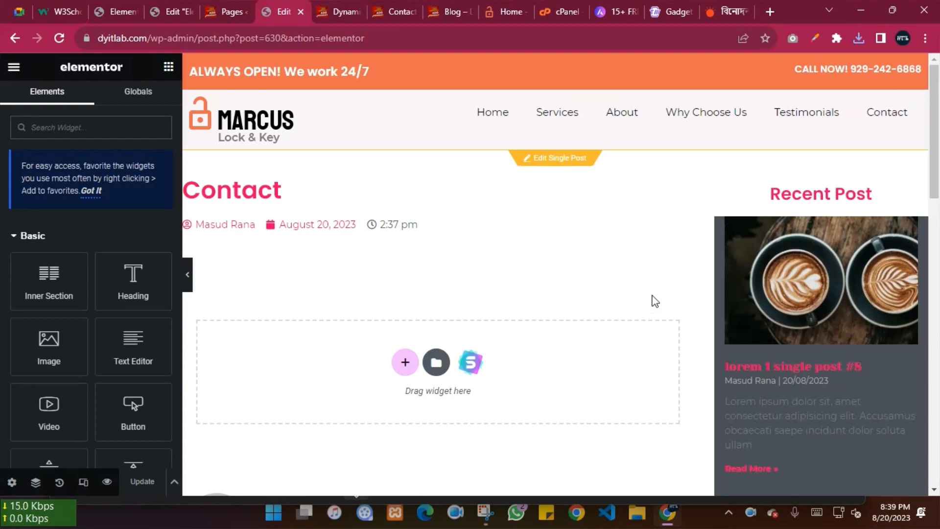
{"action": "scroll", "coordinate": [552, 294], "scroll_direction": "down", "scroll_amount": 10}
{"action": "scroll", "coordinate": [552, 294], "scroll_direction": "up", "scroll_amount": 10}
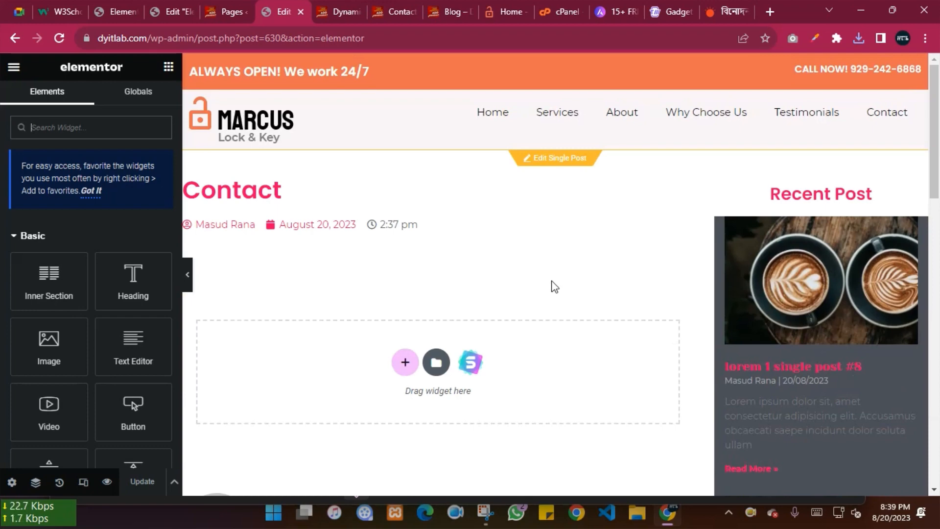
{"action": "left_click", "coordinate": [96, 1]}
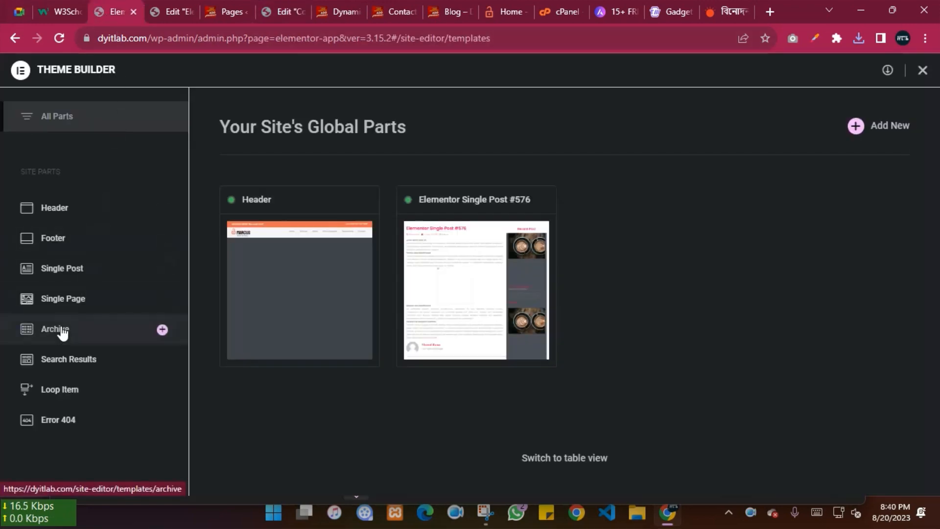